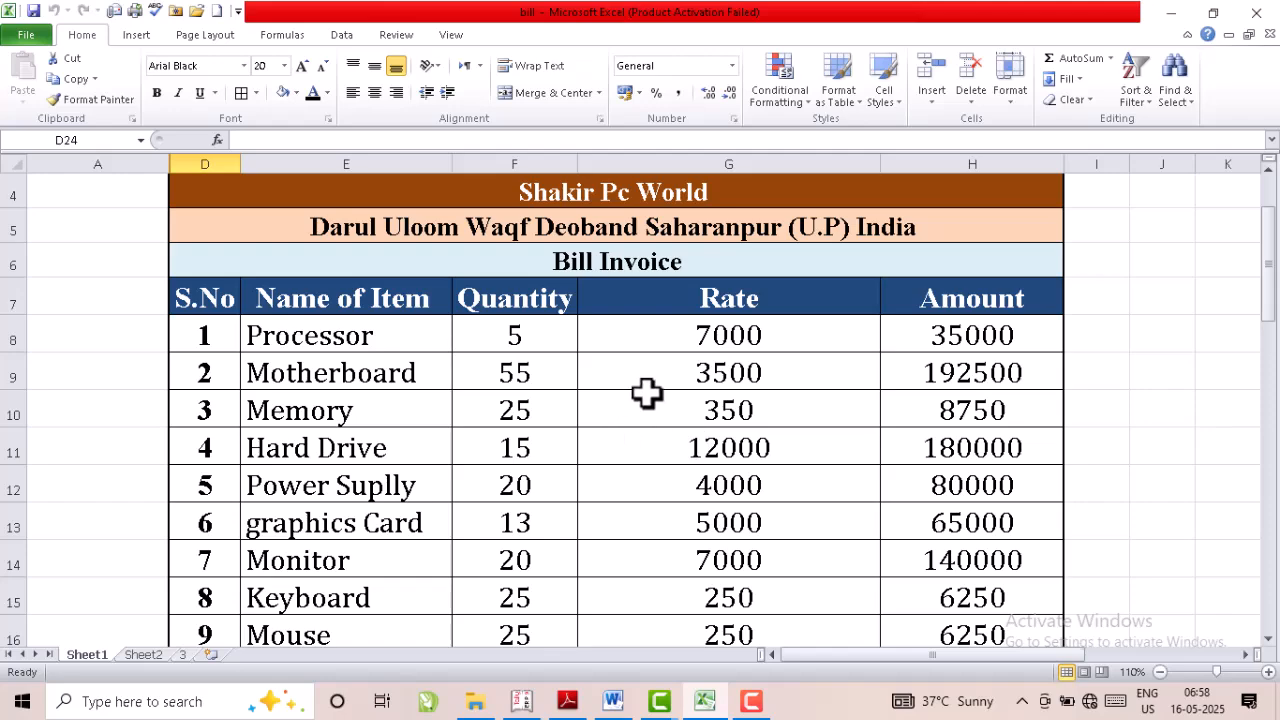
# Set the Motherboard quantity in the bill invoice to 10
pyautogui.scroll(-5, 655, 400)
pyautogui.scroll(1, 690, 305)
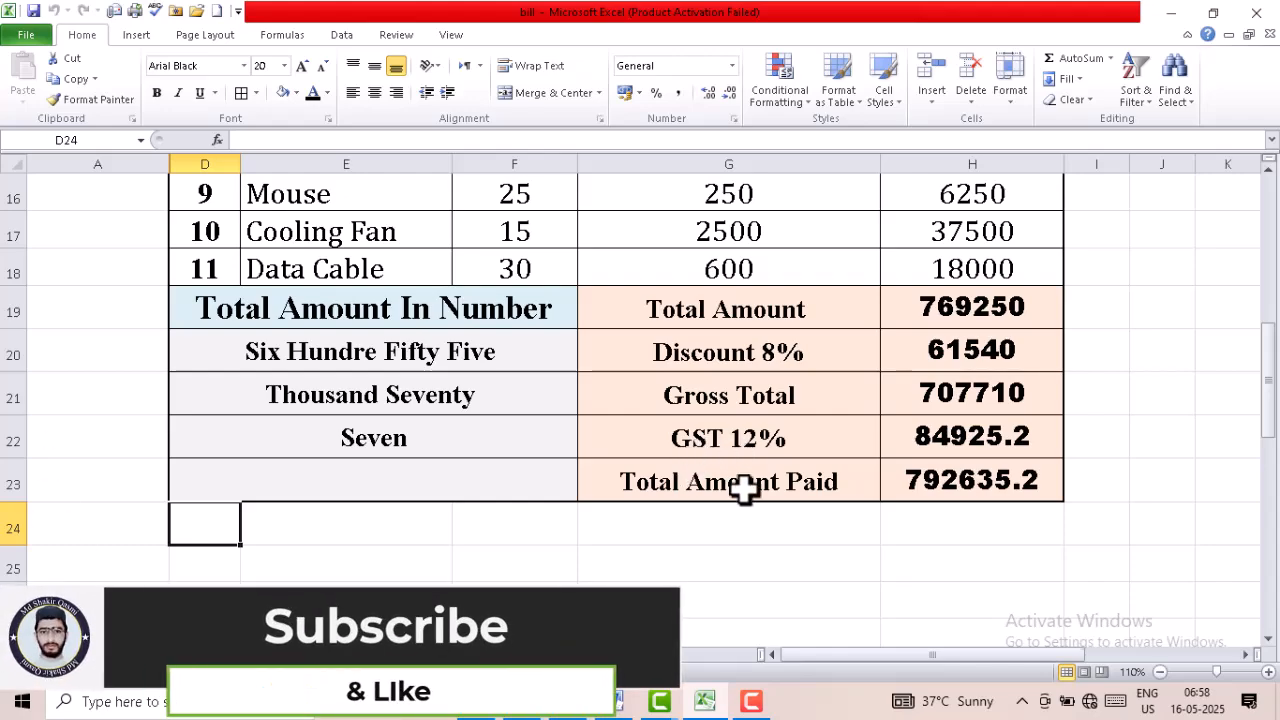
pyautogui.scroll(4, 715, 410)
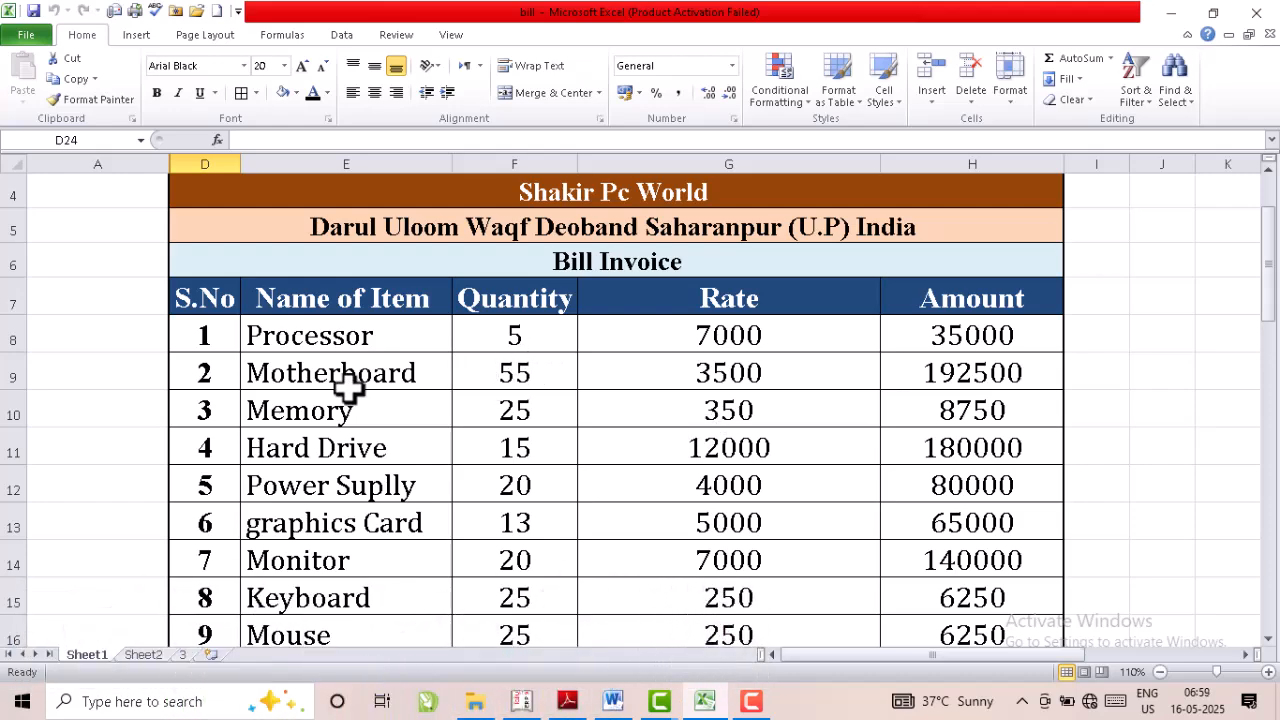
pyautogui.doubleClick(532, 375)
pyautogui.moveTo(534, 375); pyautogui.dragTo(471, 380)
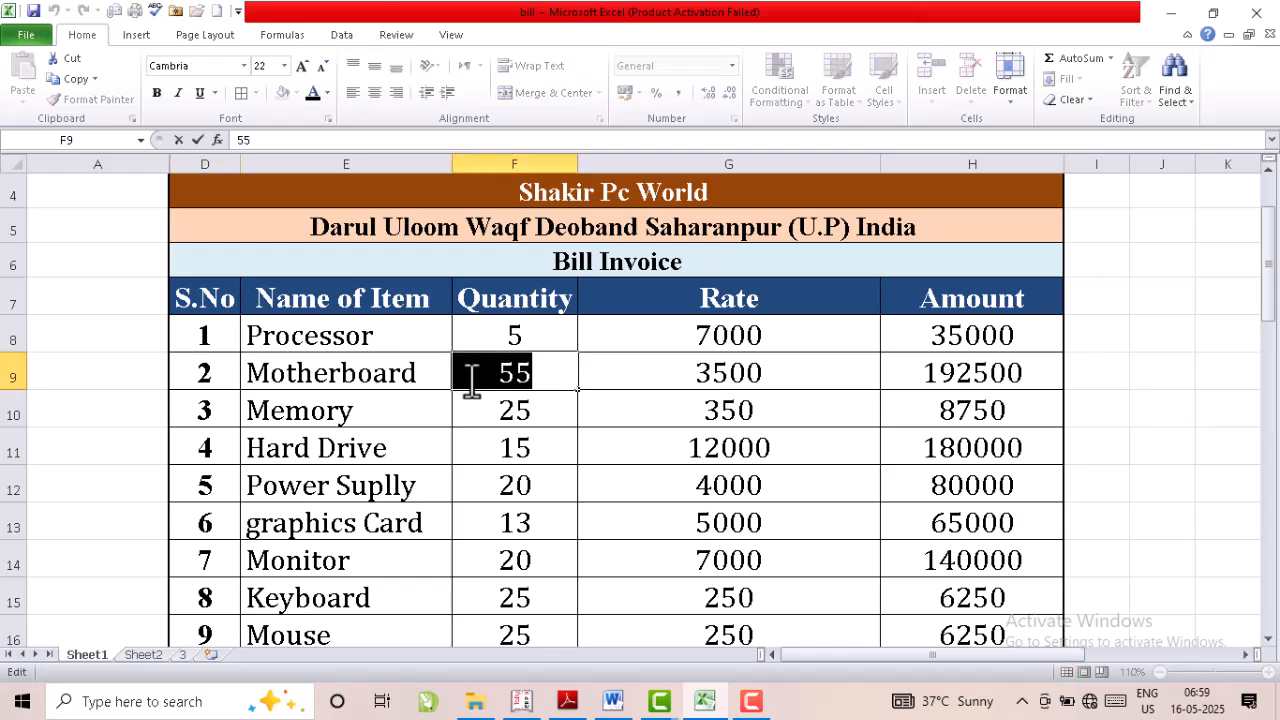
pyautogui.write('10')
pyautogui.press('Return')
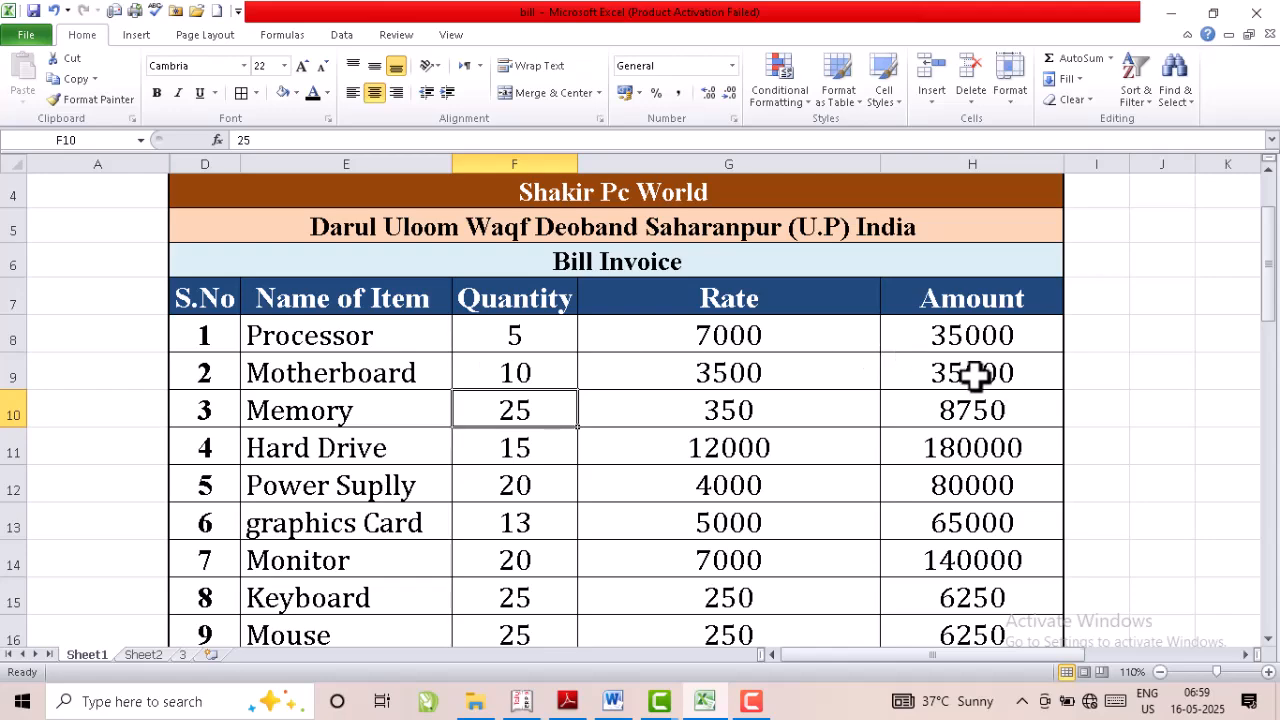
# Set the Hard Drive quantity to 5 and check the quantity, rate and amount cells of its row
pyautogui.doubleClick(537, 449)
pyautogui.moveTo(537, 449); pyautogui.dragTo(460, 450)
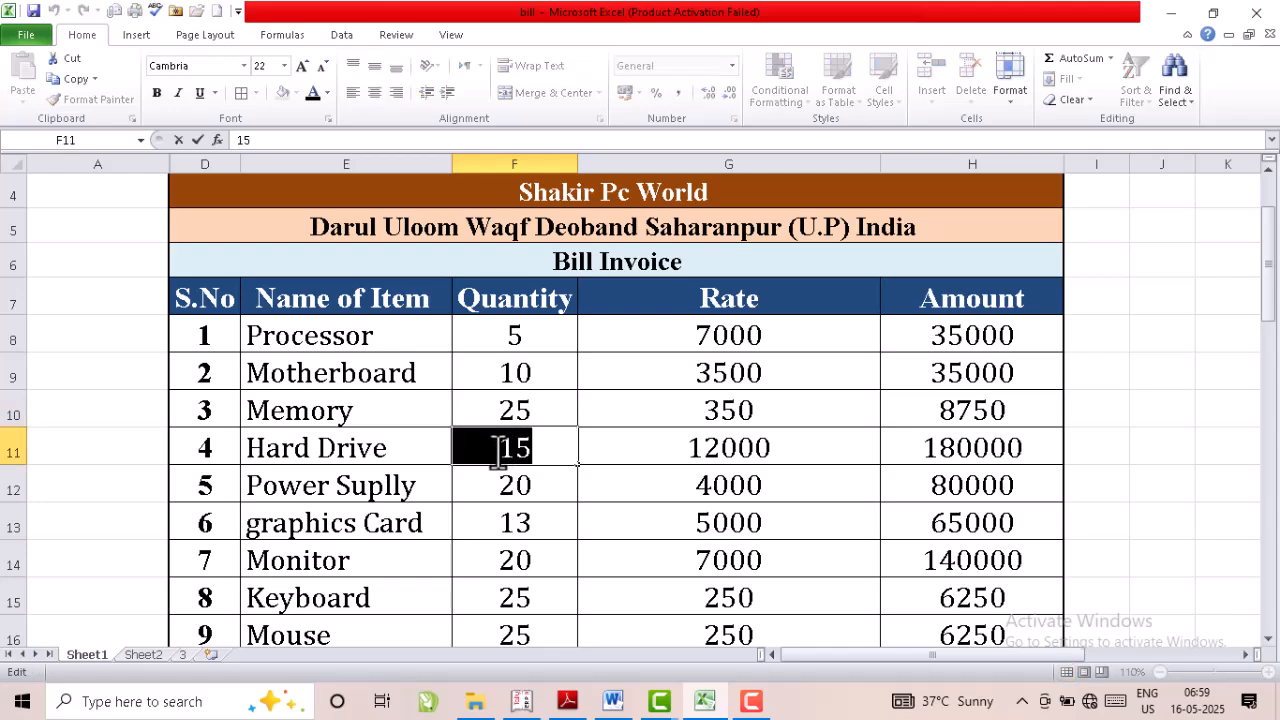
pyautogui.write('5')
pyautogui.press('Return')
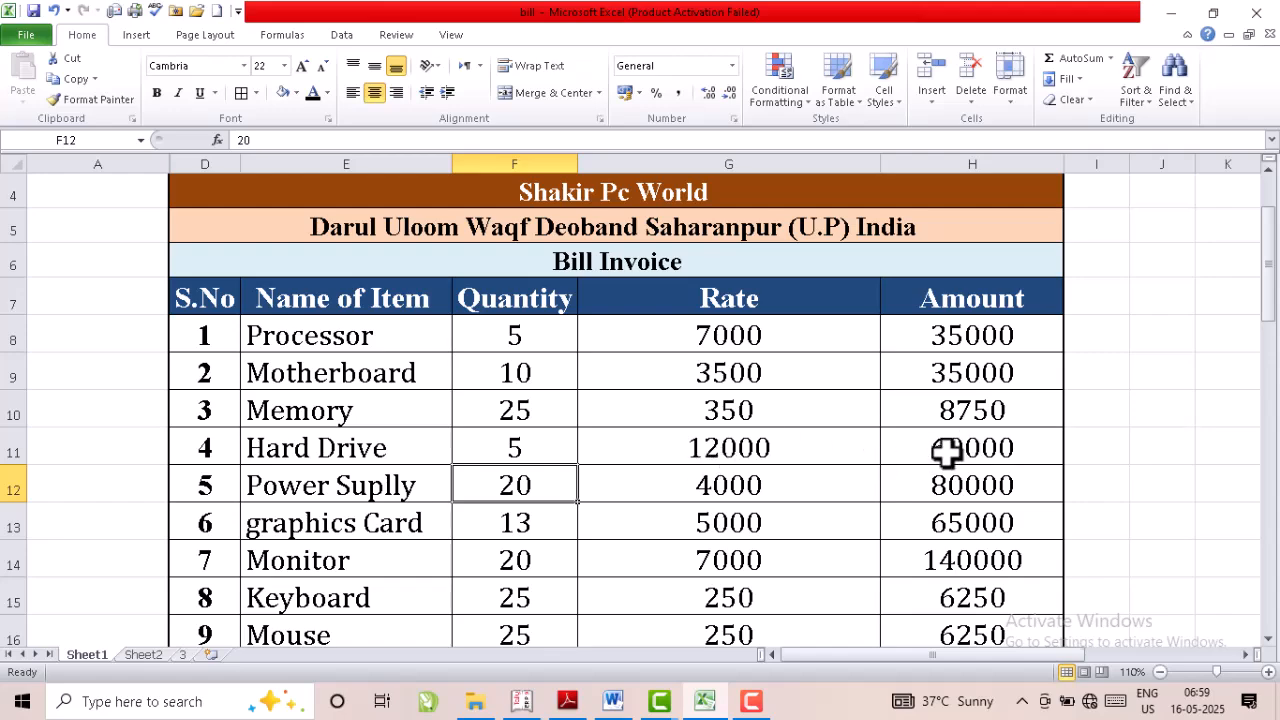
pyautogui.click(483, 441)
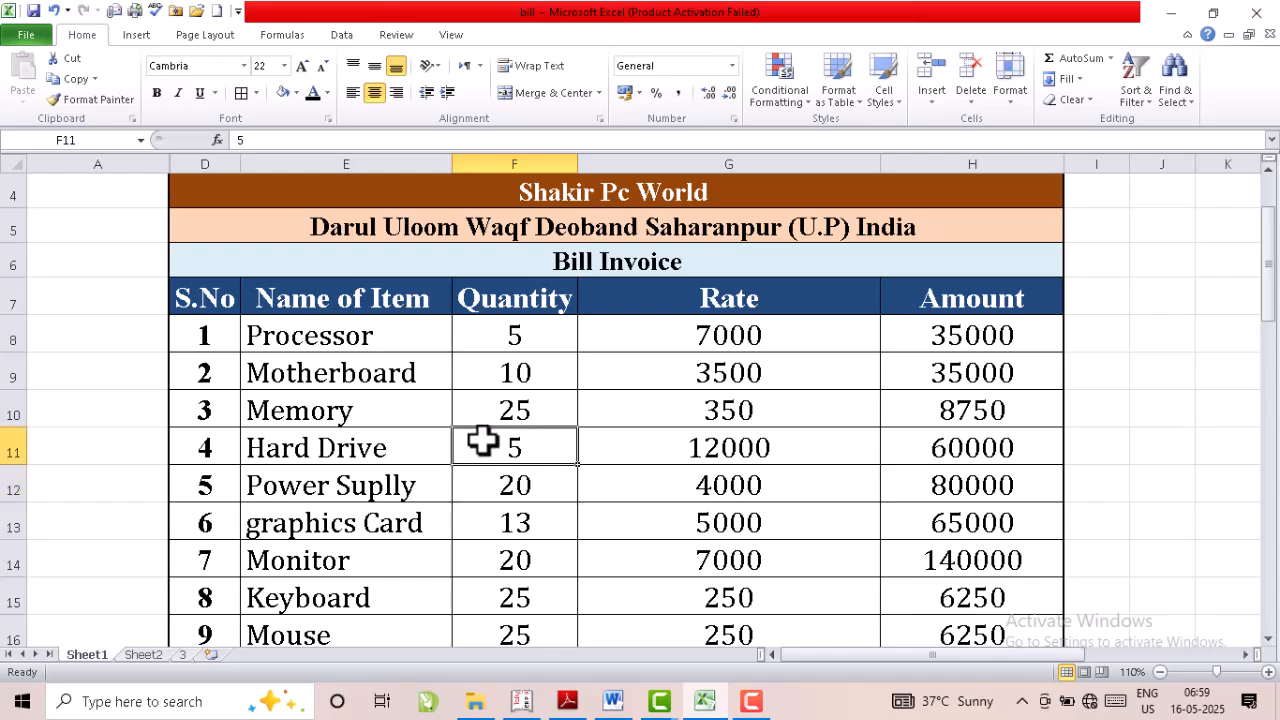
pyautogui.click(685, 443)
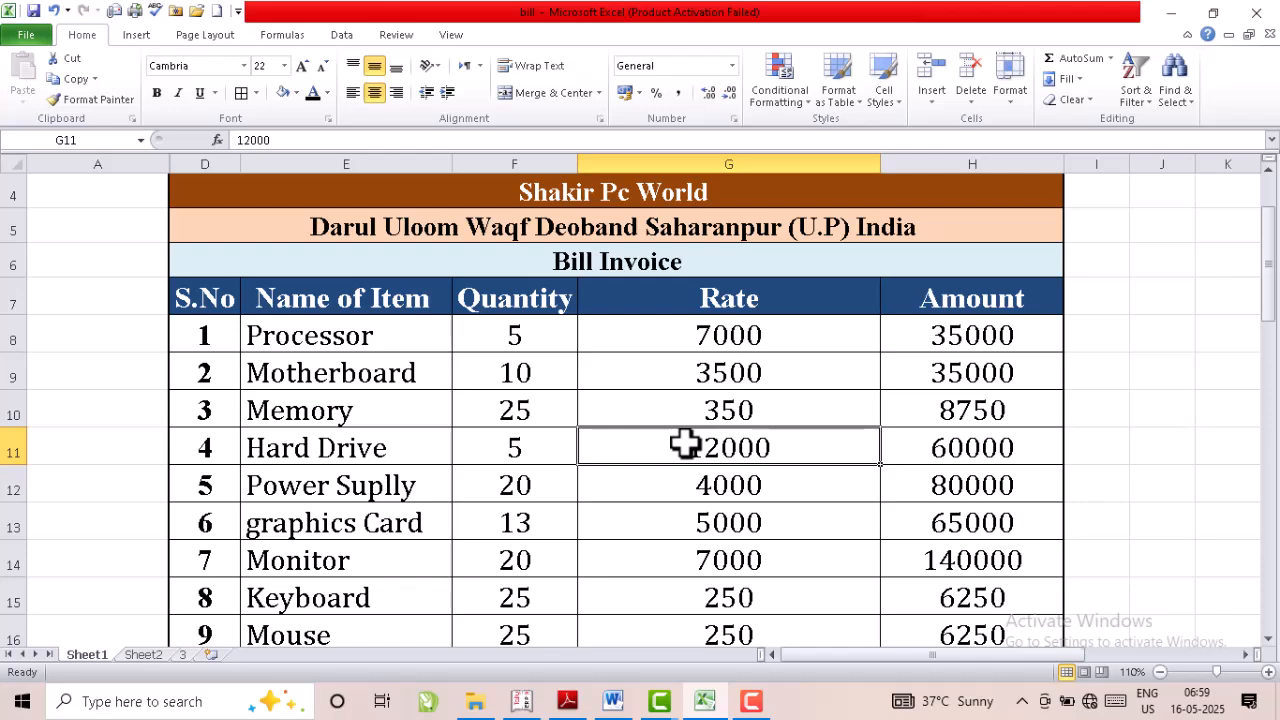
pyautogui.click(954, 449)
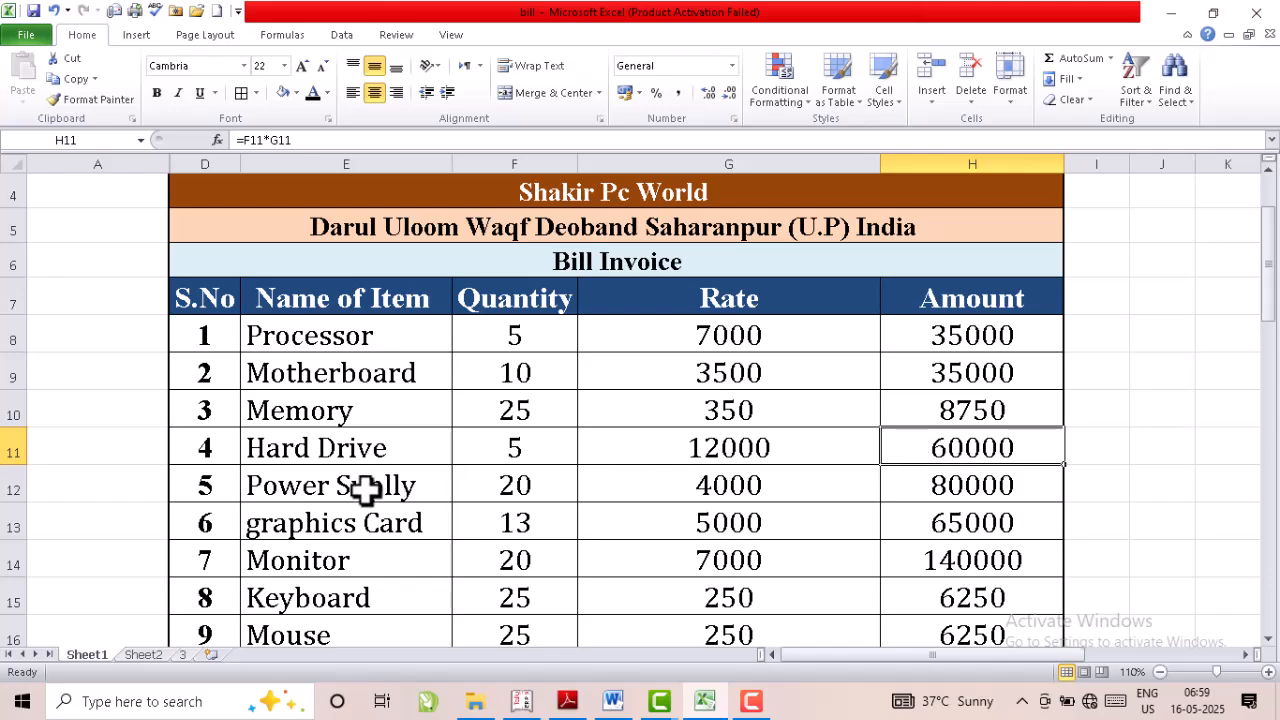
# Set the Power Suplly quantity to 12 and review the total, discount and GST rows below the items
pyautogui.doubleClick(529, 487)
pyautogui.moveTo(528, 491); pyautogui.dragTo(486, 486)
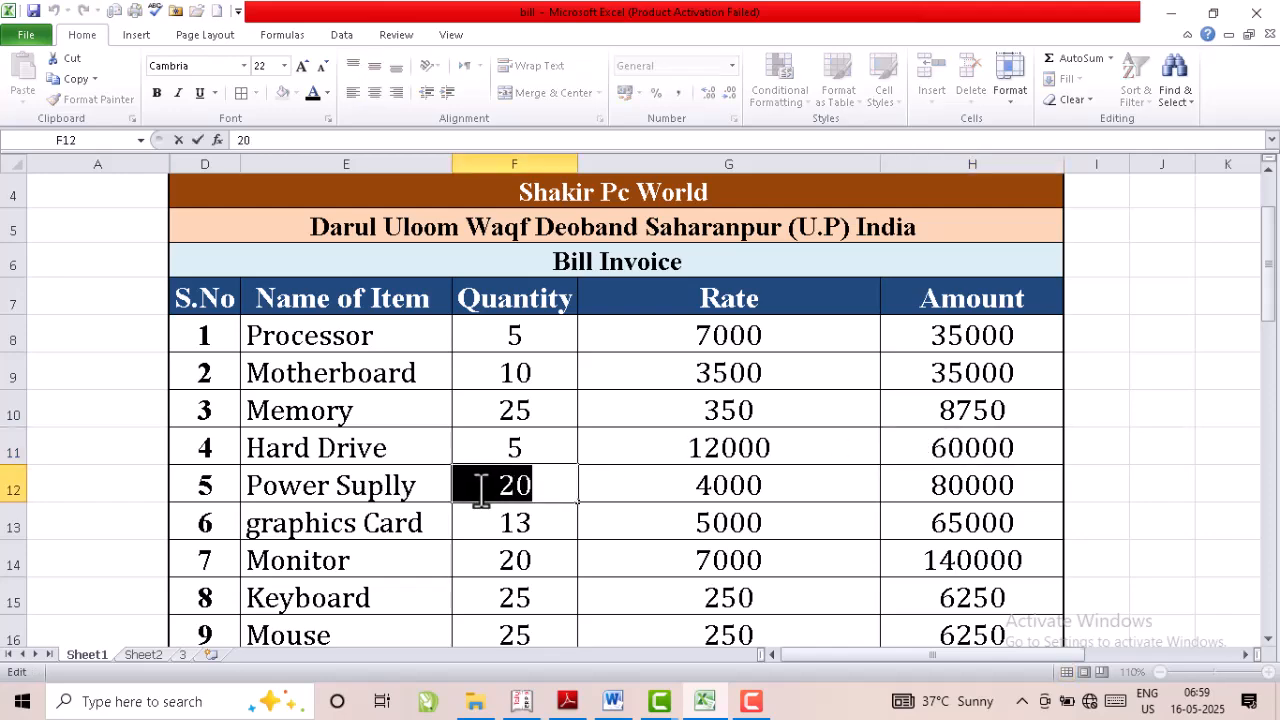
pyautogui.write('12')
pyautogui.press('Return')
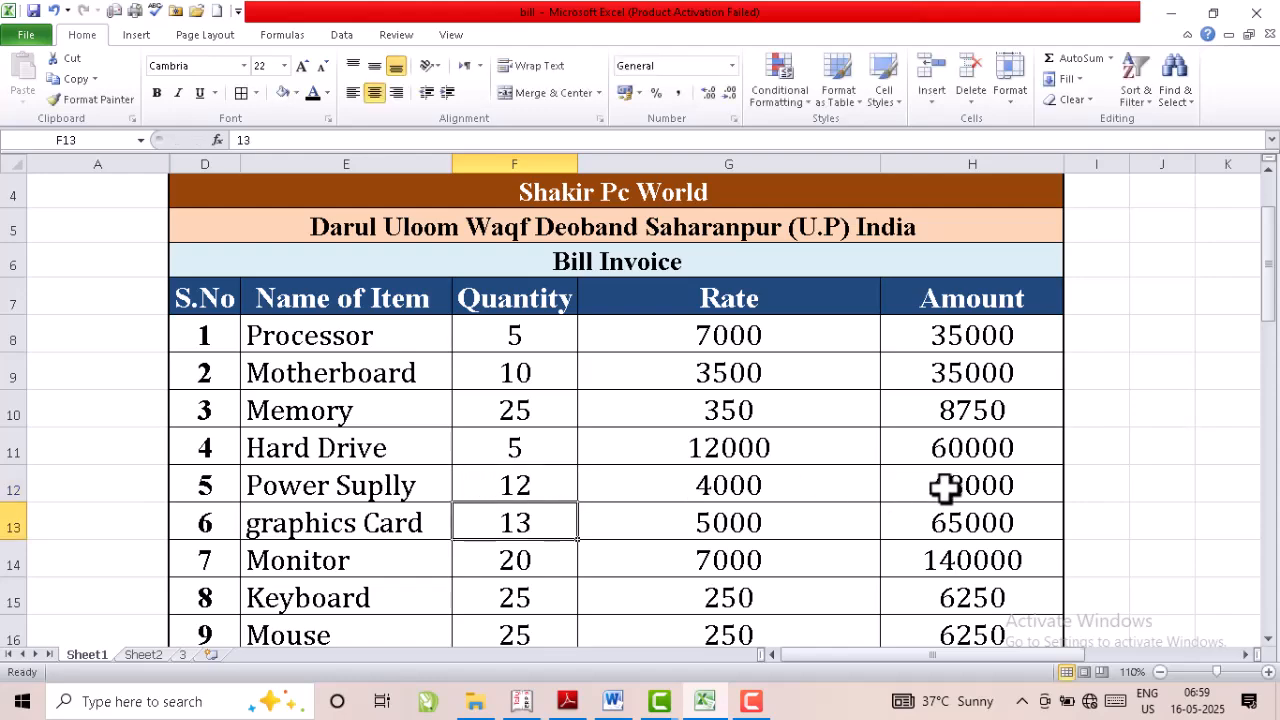
pyautogui.scroll(-4, 945, 487)
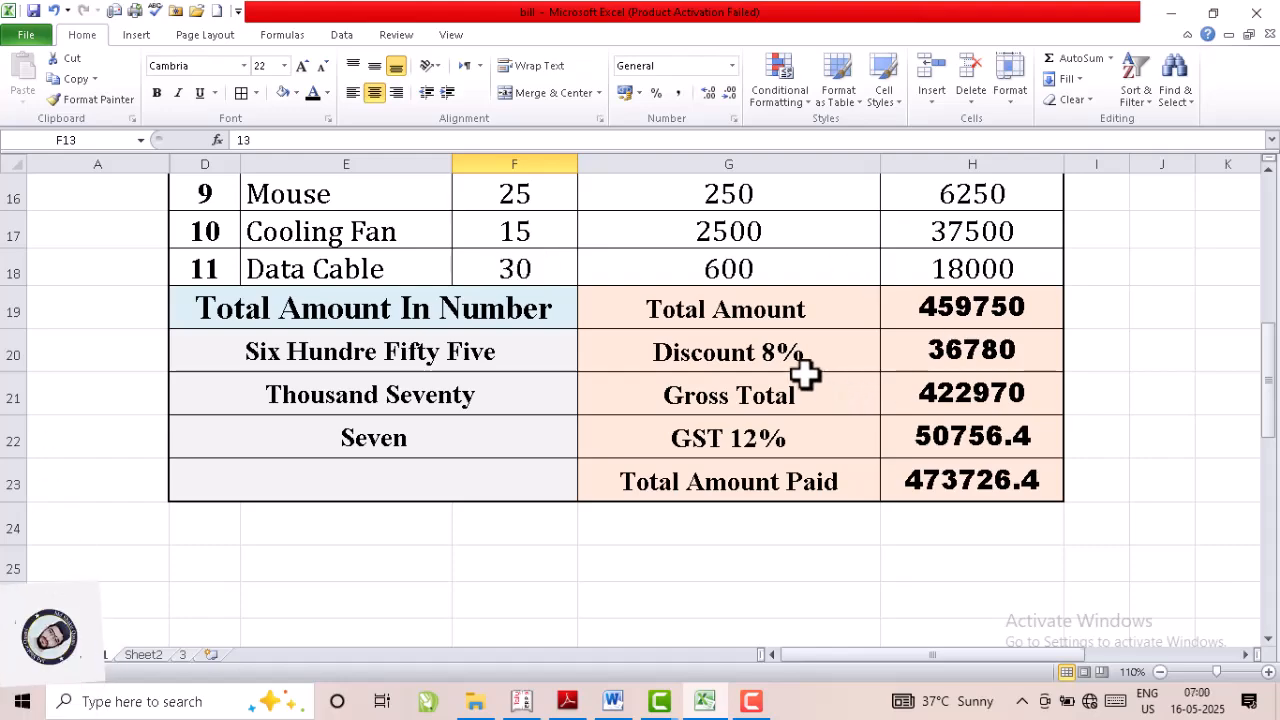
pyautogui.scroll(3, 778, 392)
pyautogui.scroll(1, 778, 392)
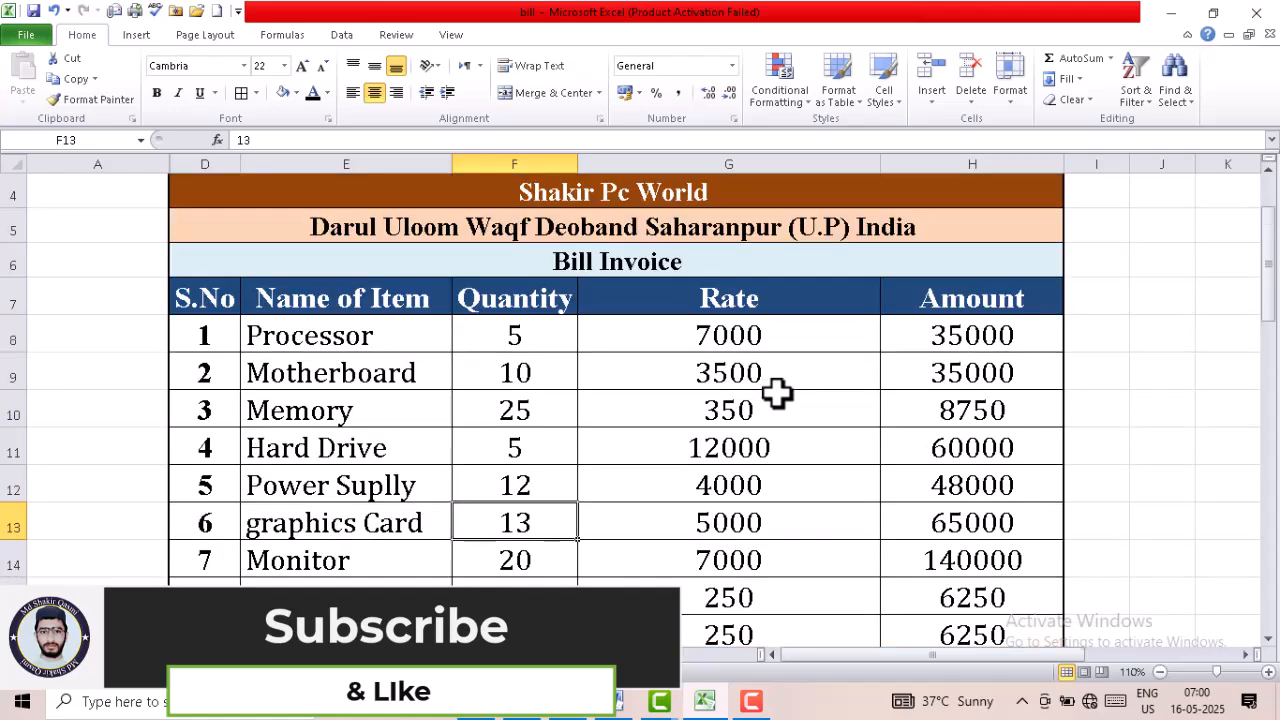
# Apply all borders to the range E7:I23 on sheet 3
pyautogui.click(200, 655)
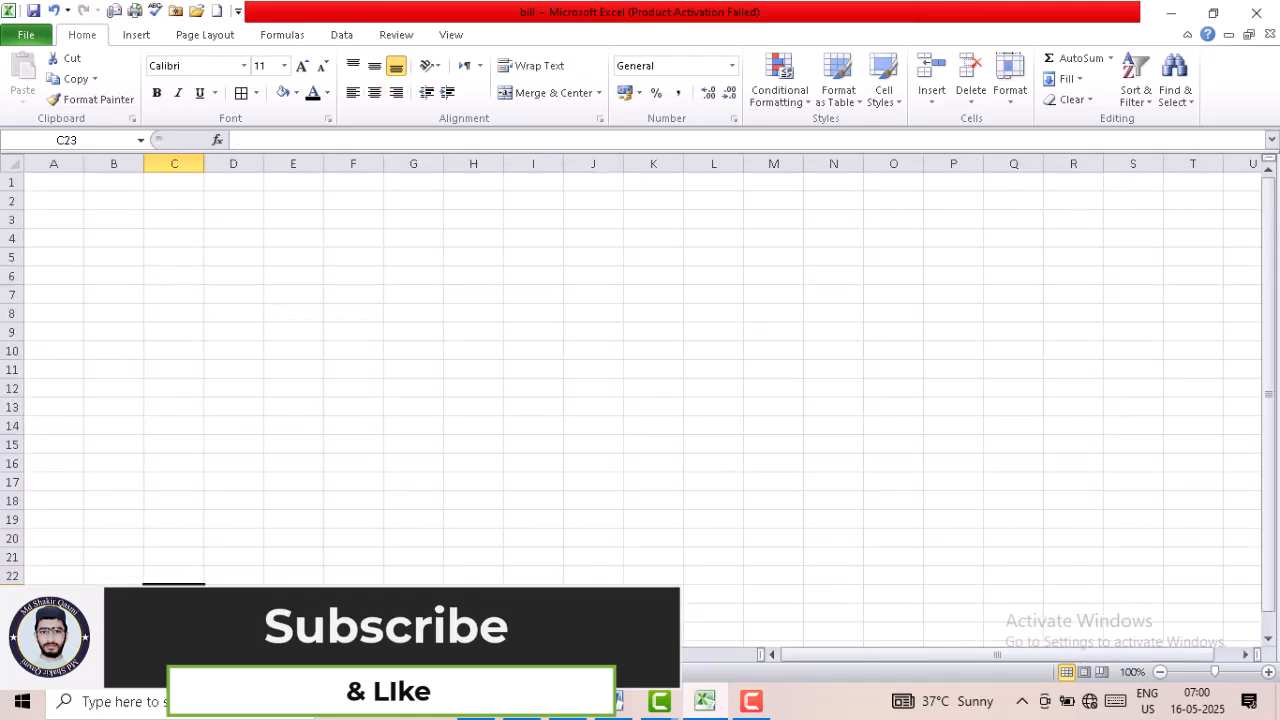
pyautogui.moveTo(288, 290); pyautogui.dragTo(537, 590)
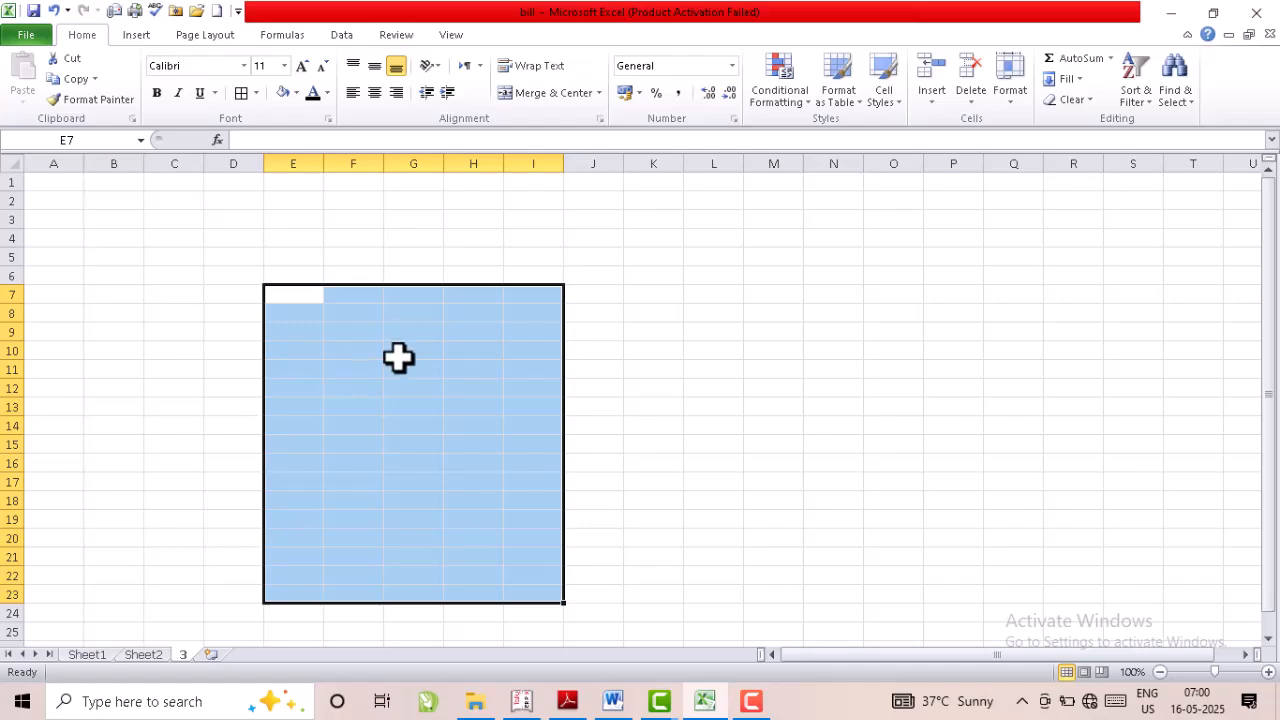
pyautogui.click(257, 93)
pyautogui.click(288, 238)
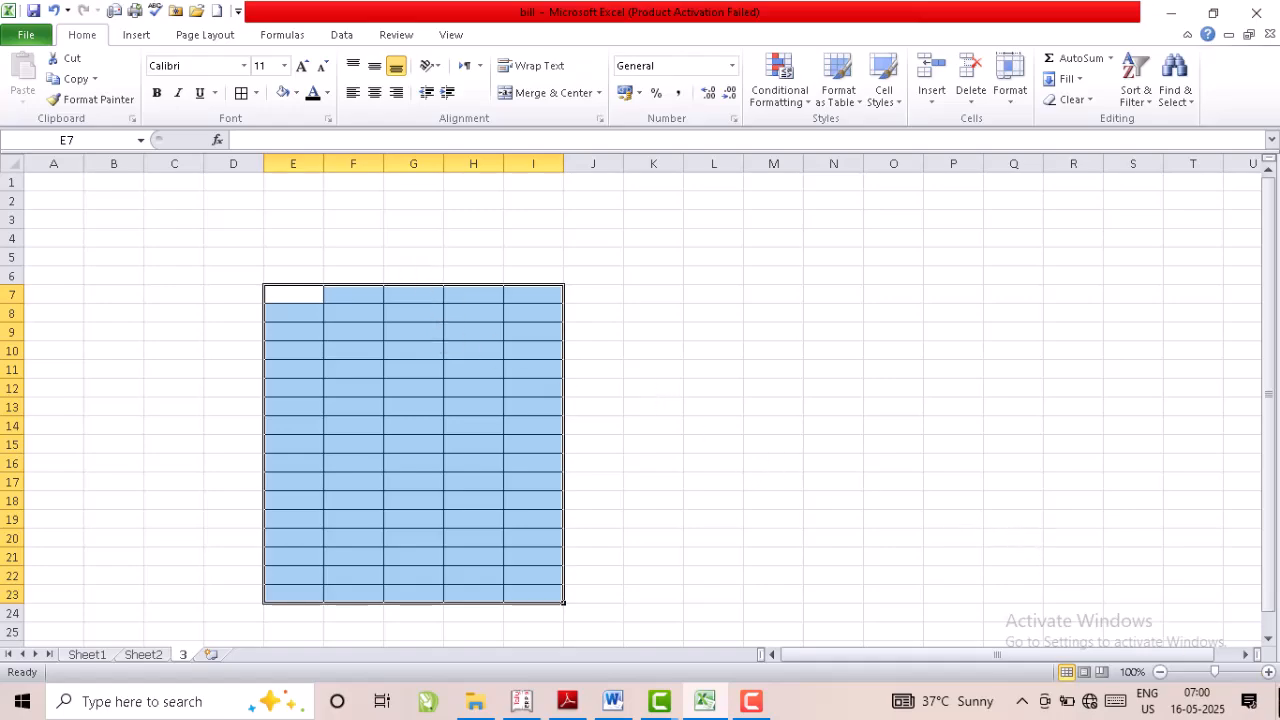
# Merge and center columns E to I separately in rows 7, 8 and 9 of the bordered table
pyautogui.click(1233, 673)
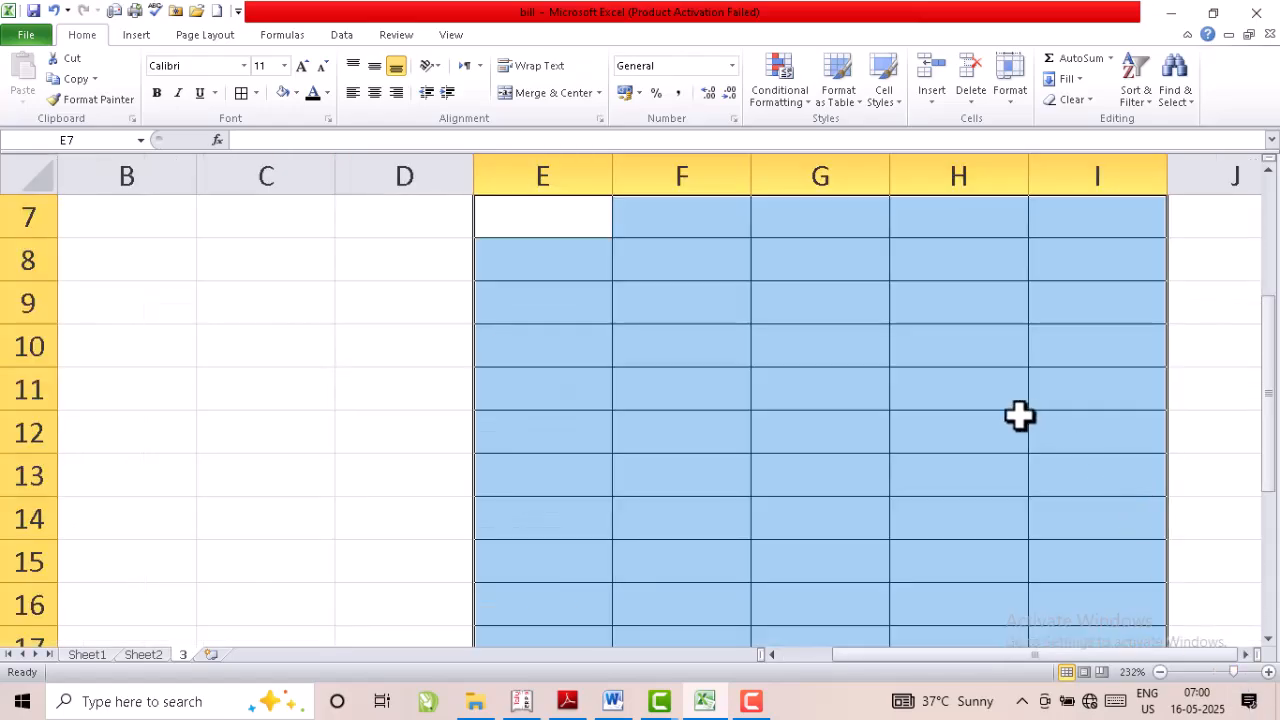
pyautogui.scroll(2, 967, 405)
pyautogui.scroll(-3, 685, 475)
pyautogui.scroll(2, 666, 455)
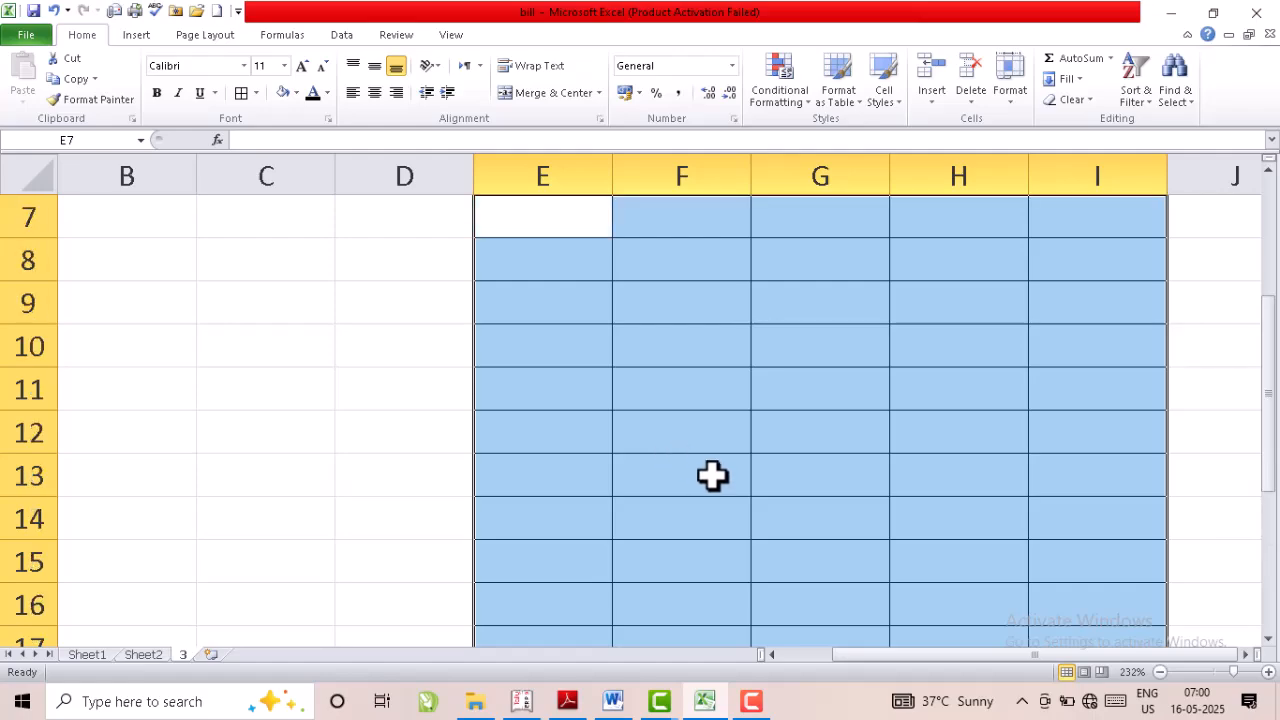
pyautogui.click(538, 350)
pyautogui.moveTo(538, 350); pyautogui.dragTo(1084, 347)
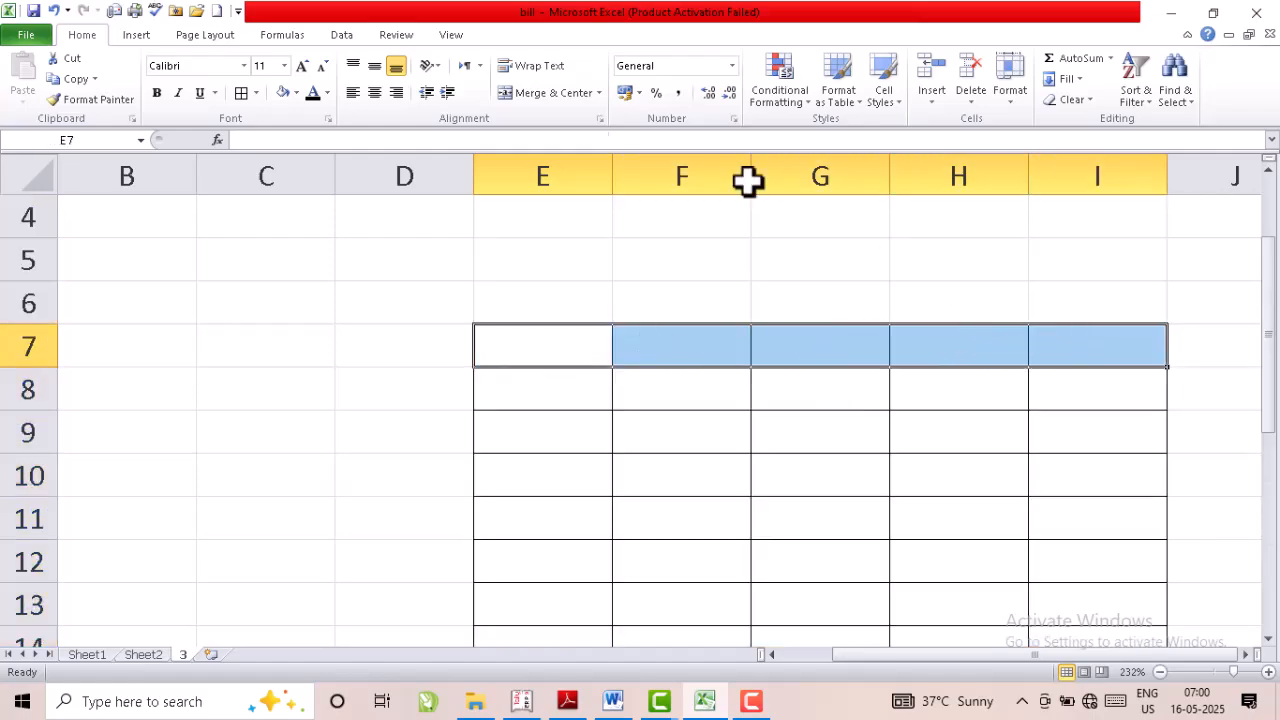
pyautogui.click(527, 92)
pyautogui.moveTo(561, 382); pyautogui.dragTo(1077, 391)
pyautogui.click(527, 92)
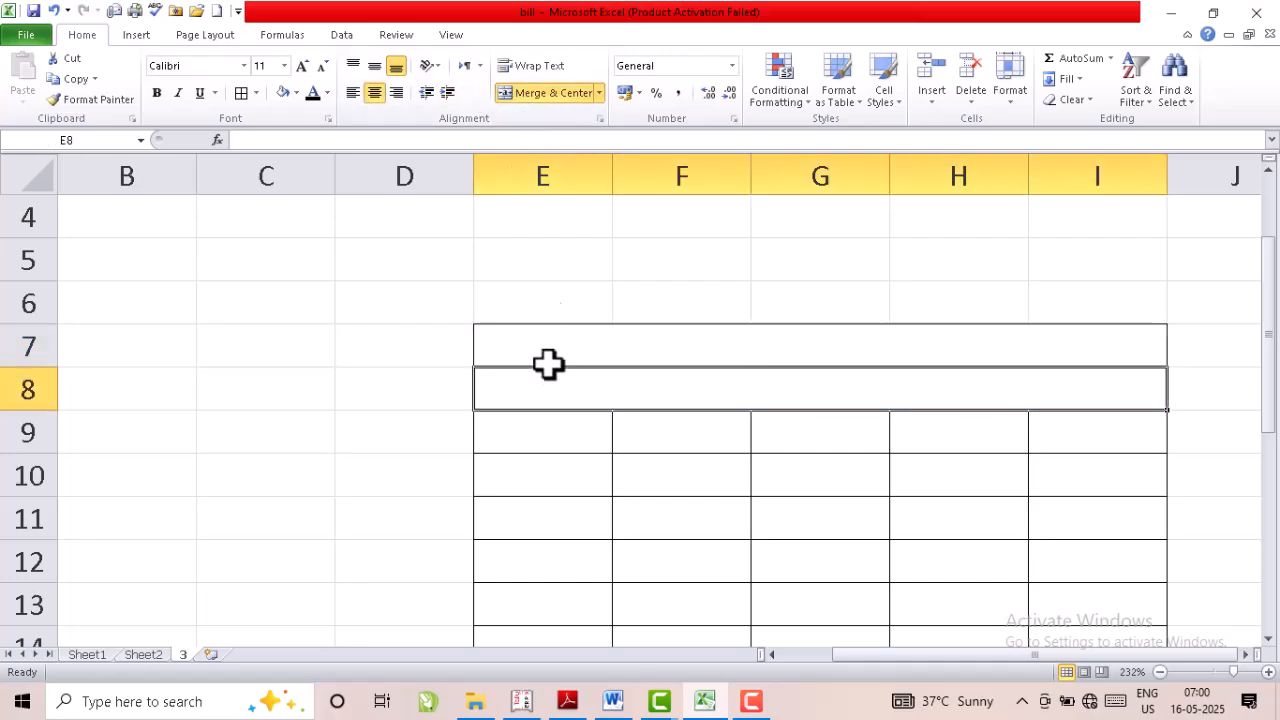
pyautogui.moveTo(546, 426); pyautogui.dragTo(1063, 440)
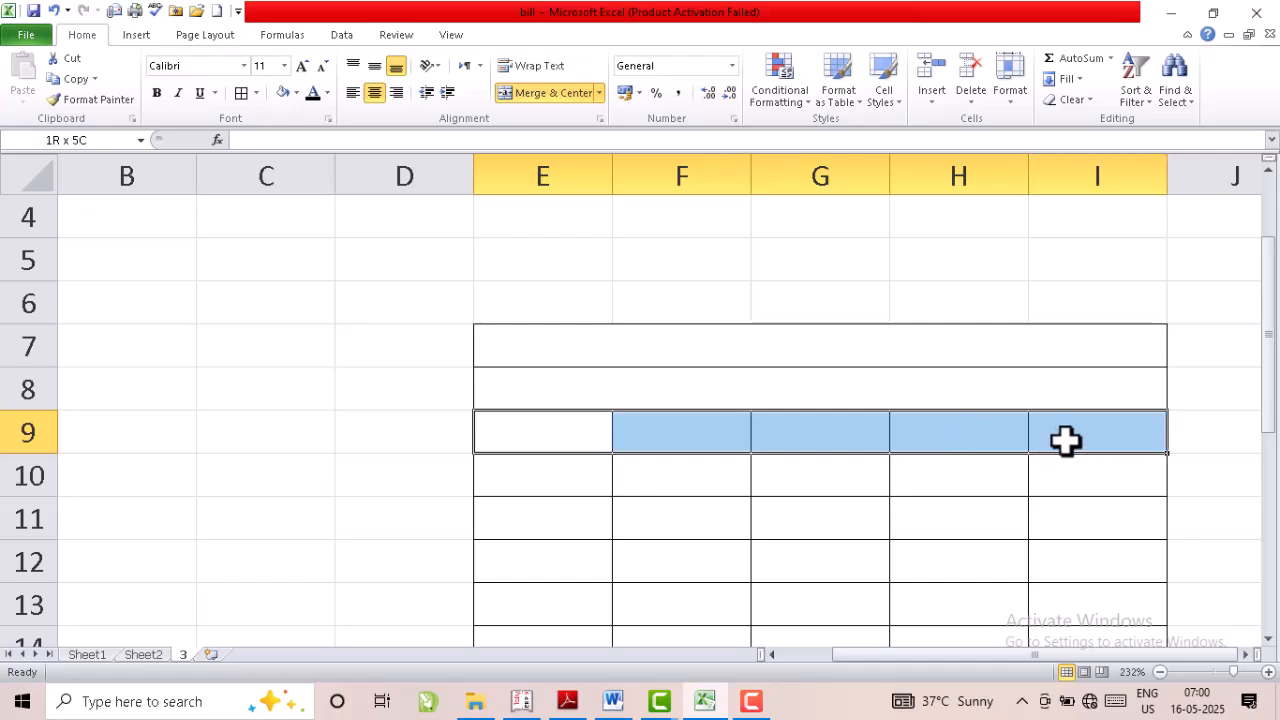
pyautogui.click(529, 96)
pyautogui.click(622, 344)
pyautogui.click(620, 394)
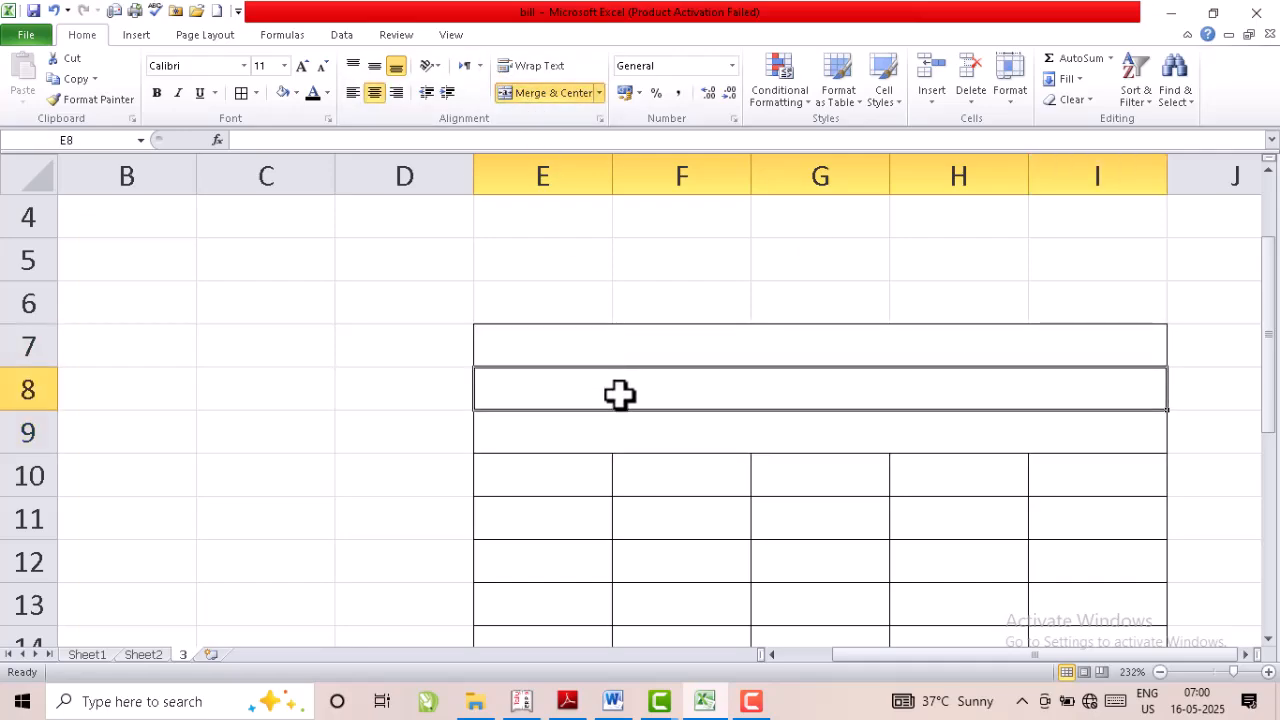
pyautogui.click(632, 436)
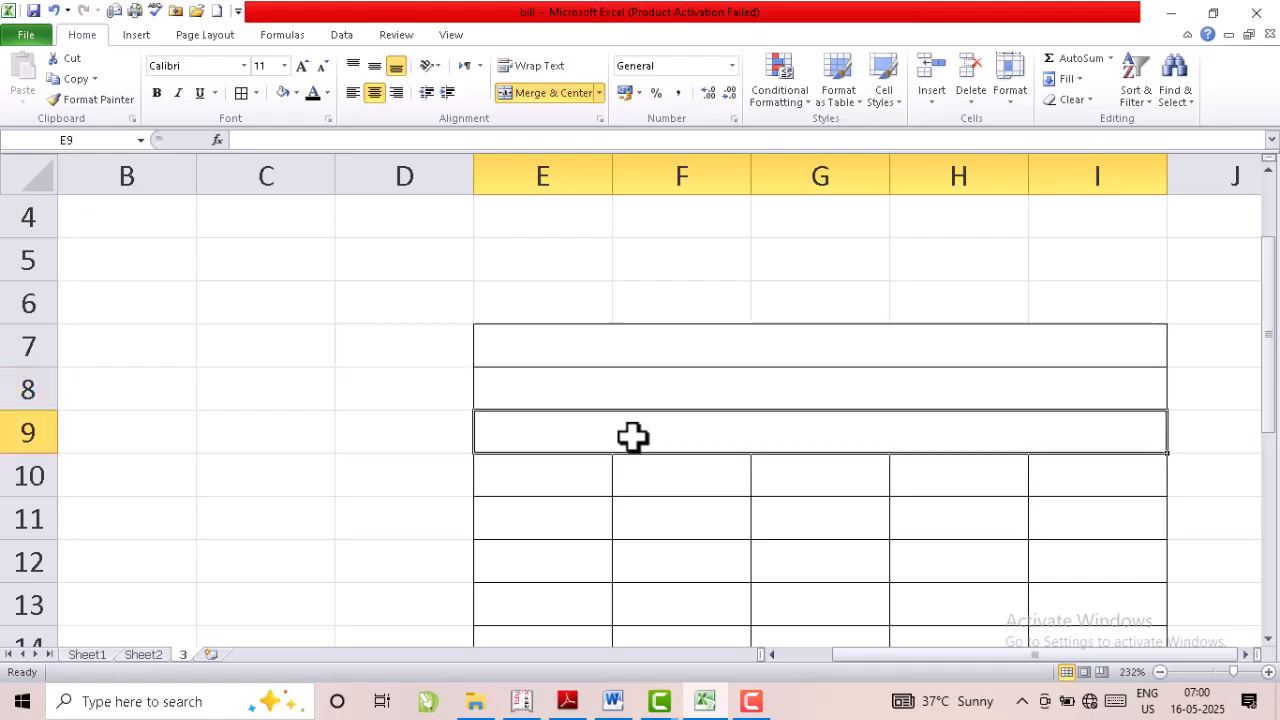
# Enter "shakir pc world" in the merged row 7 and the shop's address line in row 8
pyautogui.doubleClick(663, 343)
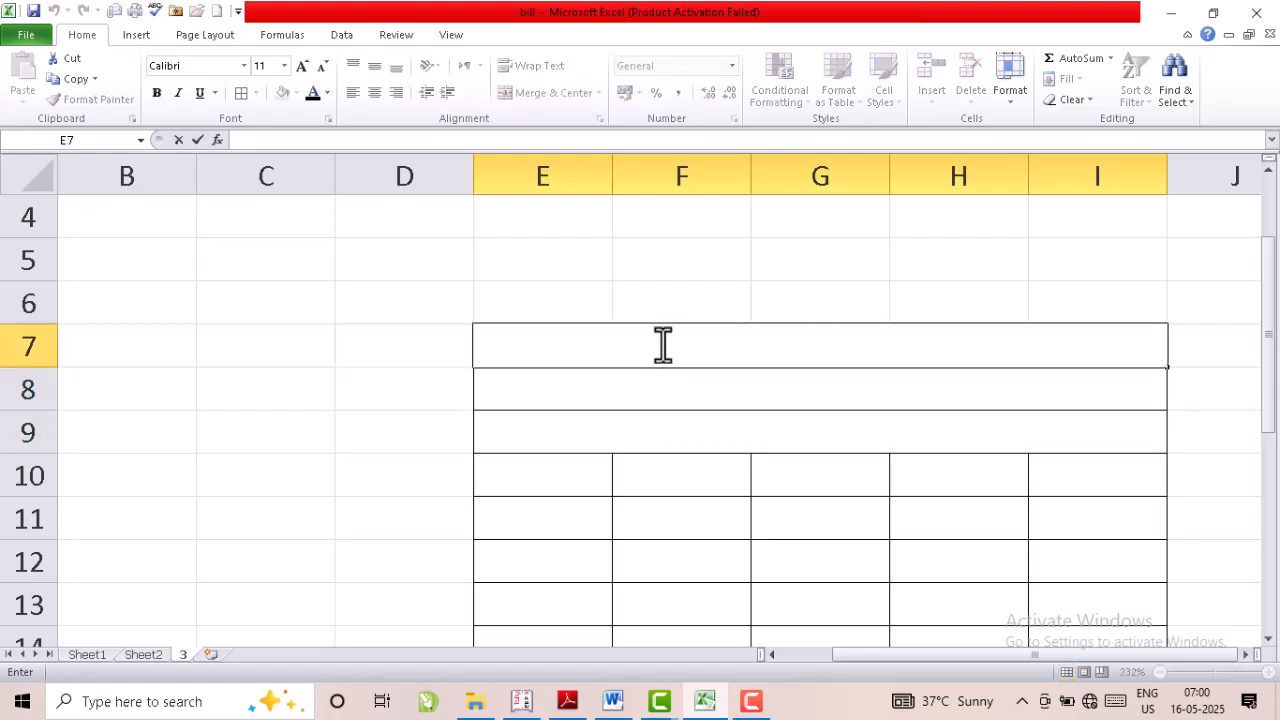
pyautogui.write('shakir pc')
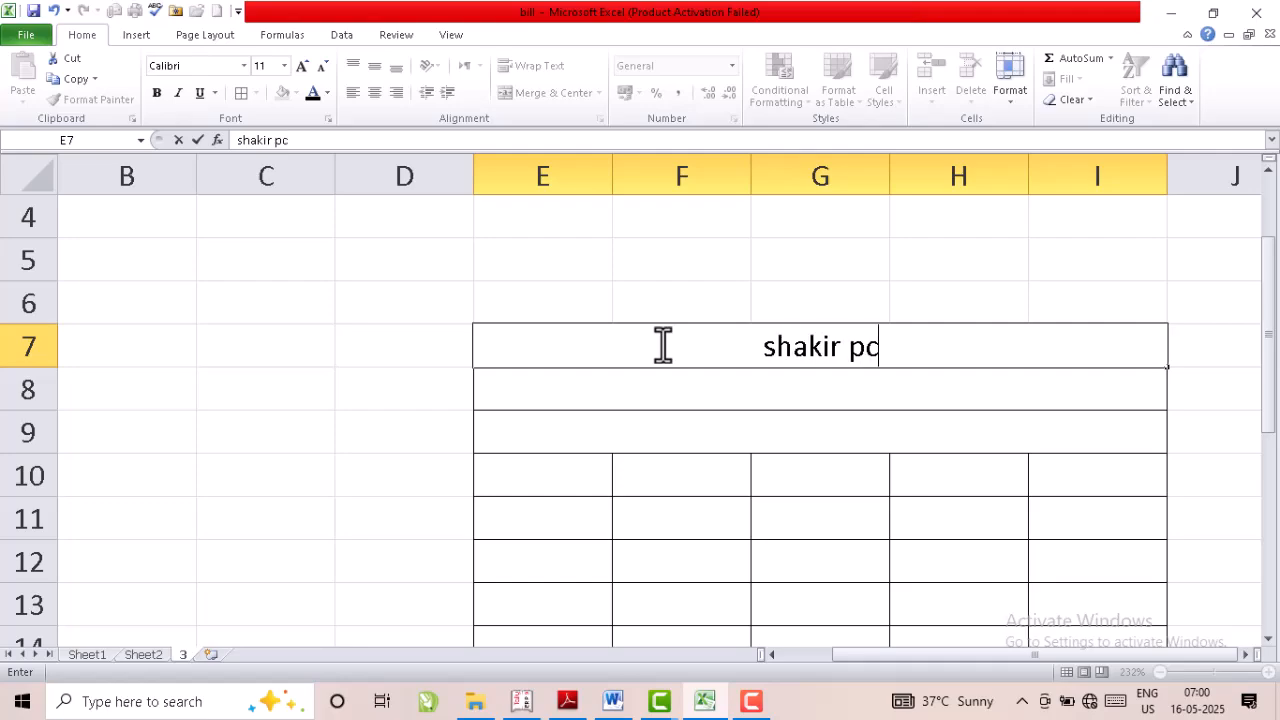
pyautogui.write(' world')
pyautogui.click(677, 380)
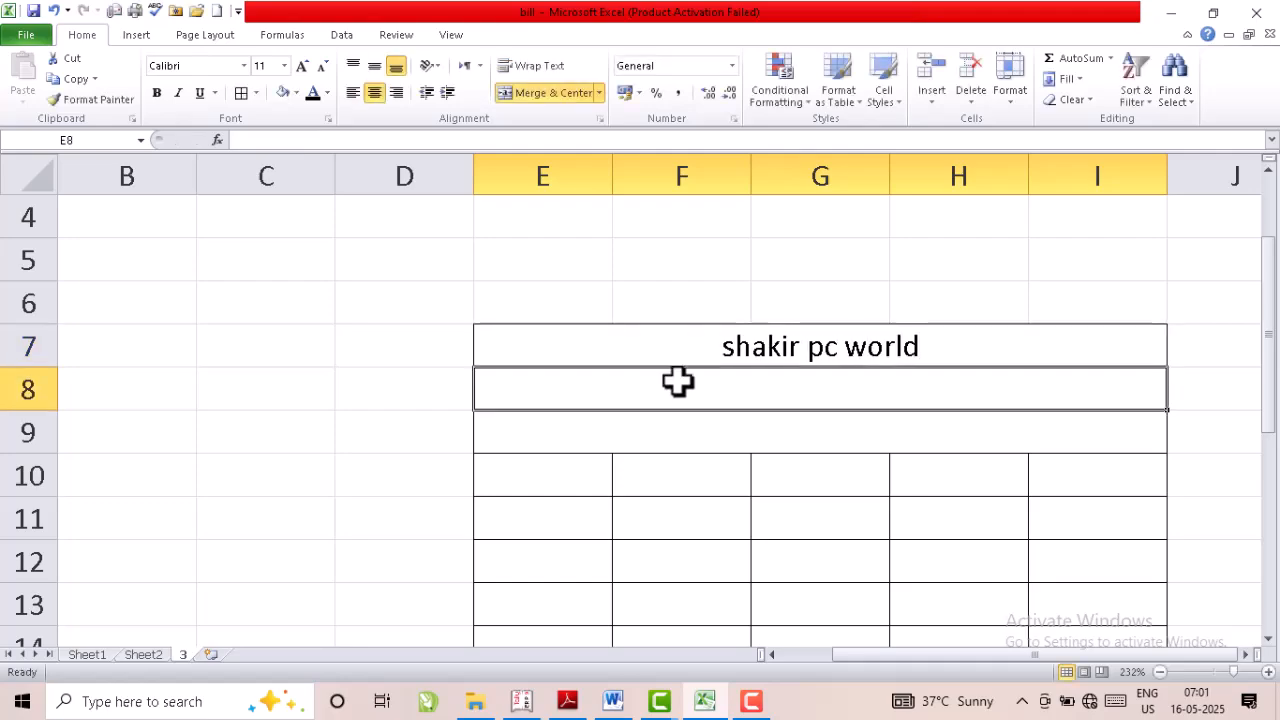
pyautogui.write('deoband saharanpur U.P india')
pyautogui.press('Return')
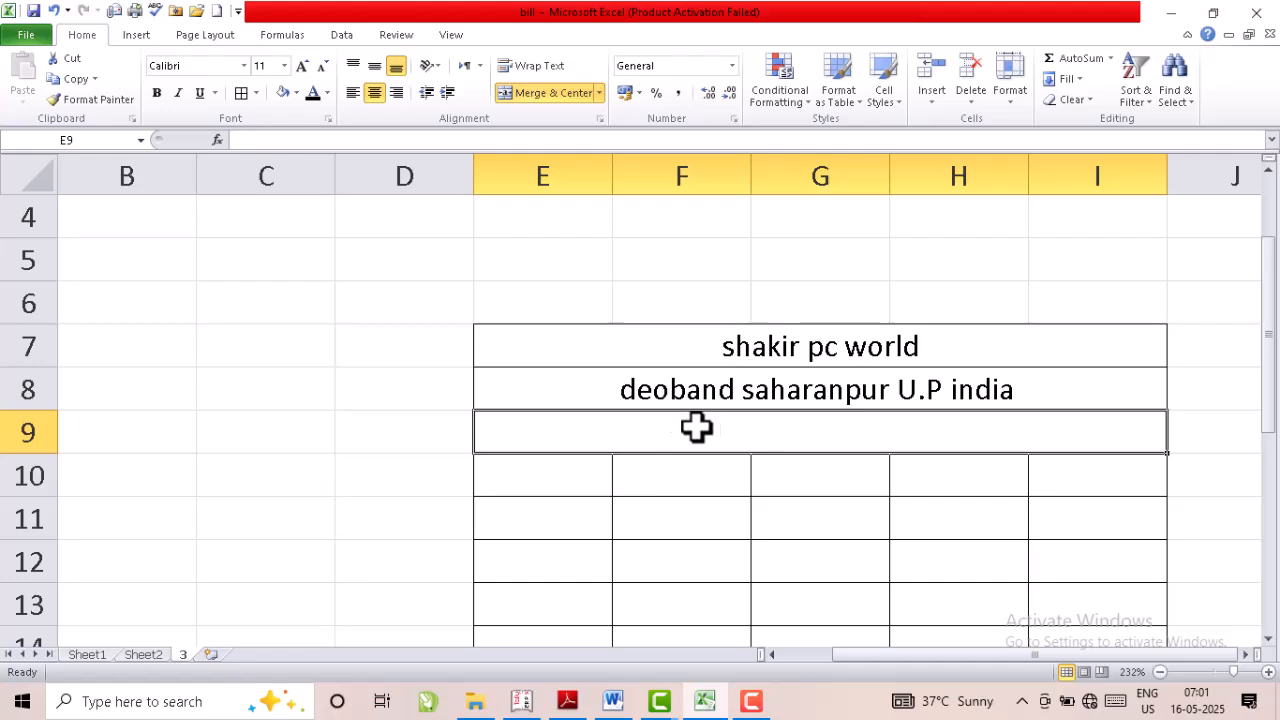
# Enter the title "Bill Invoice" in the merged row 9
pyautogui.doubleClick(767, 433)
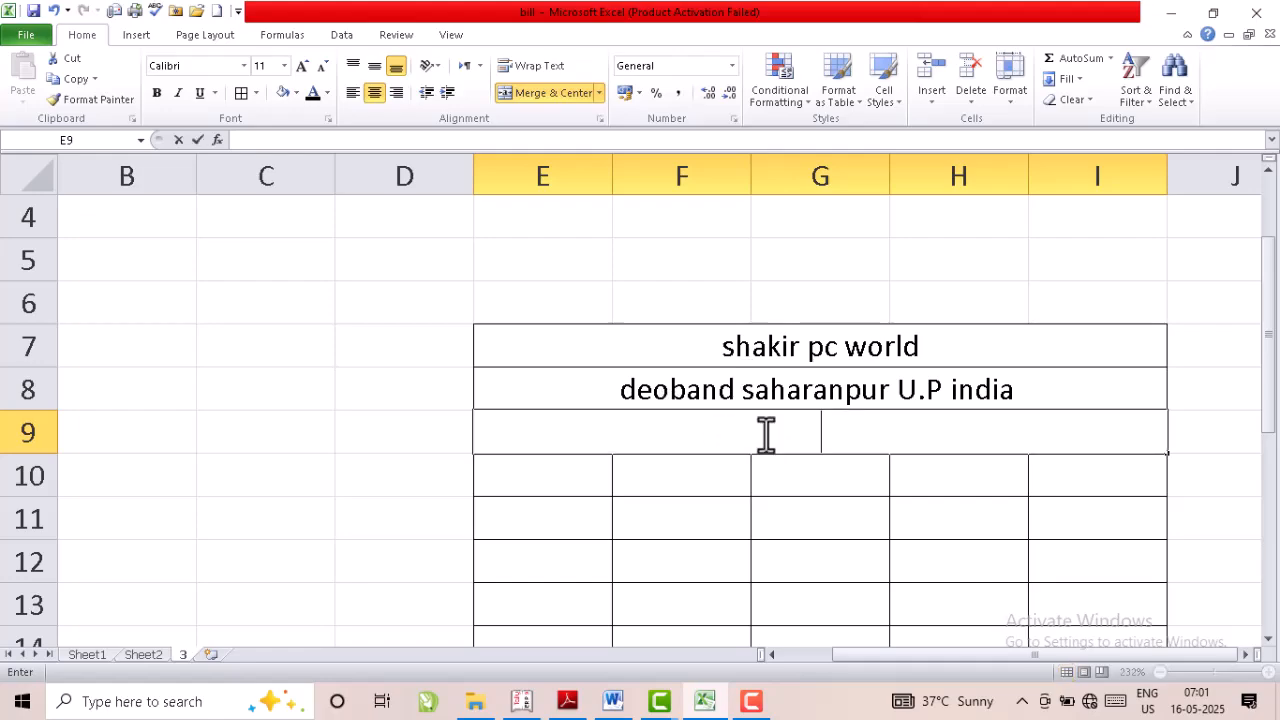
pyautogui.write('Bill Invoice')
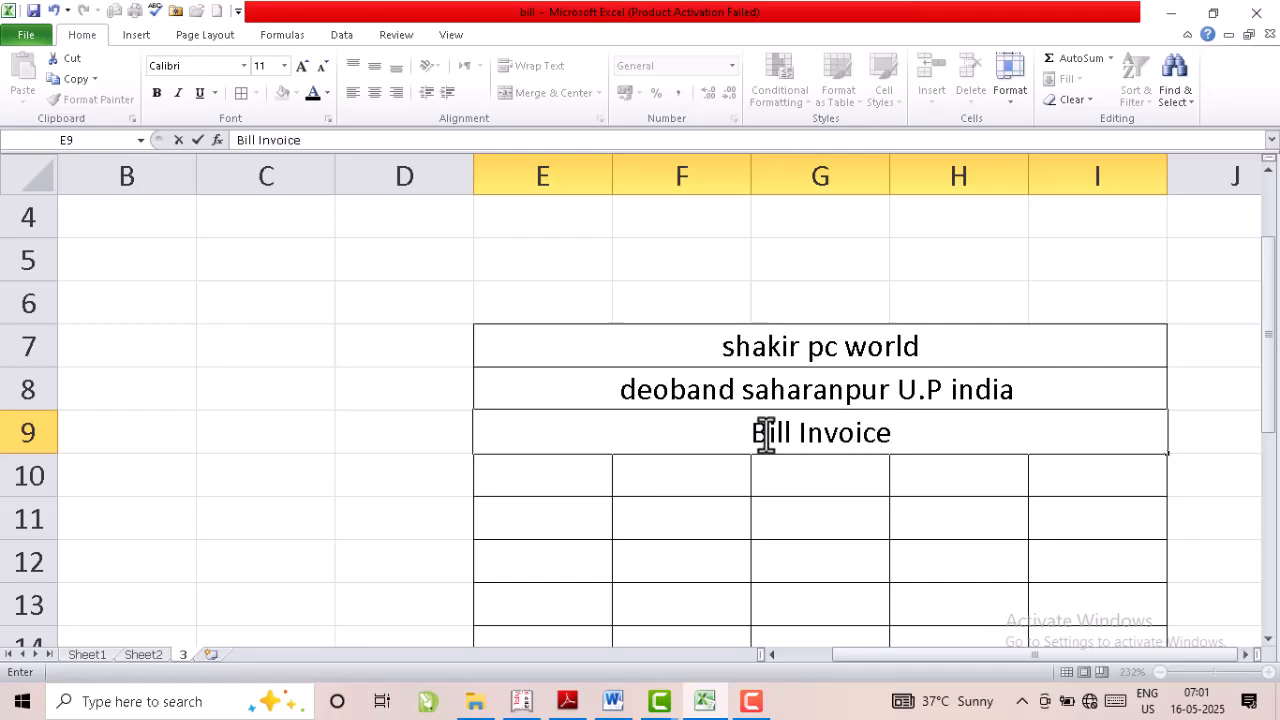
pyautogui.press('Return')
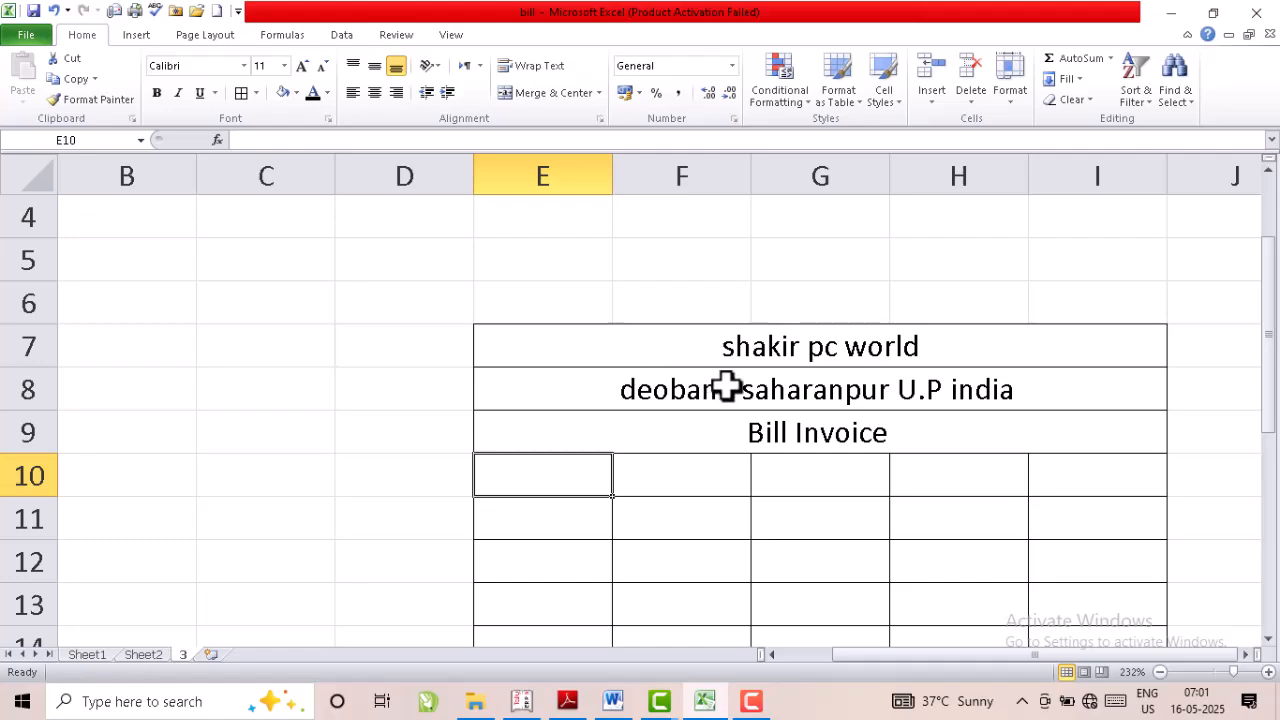
# Format the three heading rows 7 to 9 in bold Times New Roman
pyautogui.moveTo(717, 354); pyautogui.dragTo(737, 429)
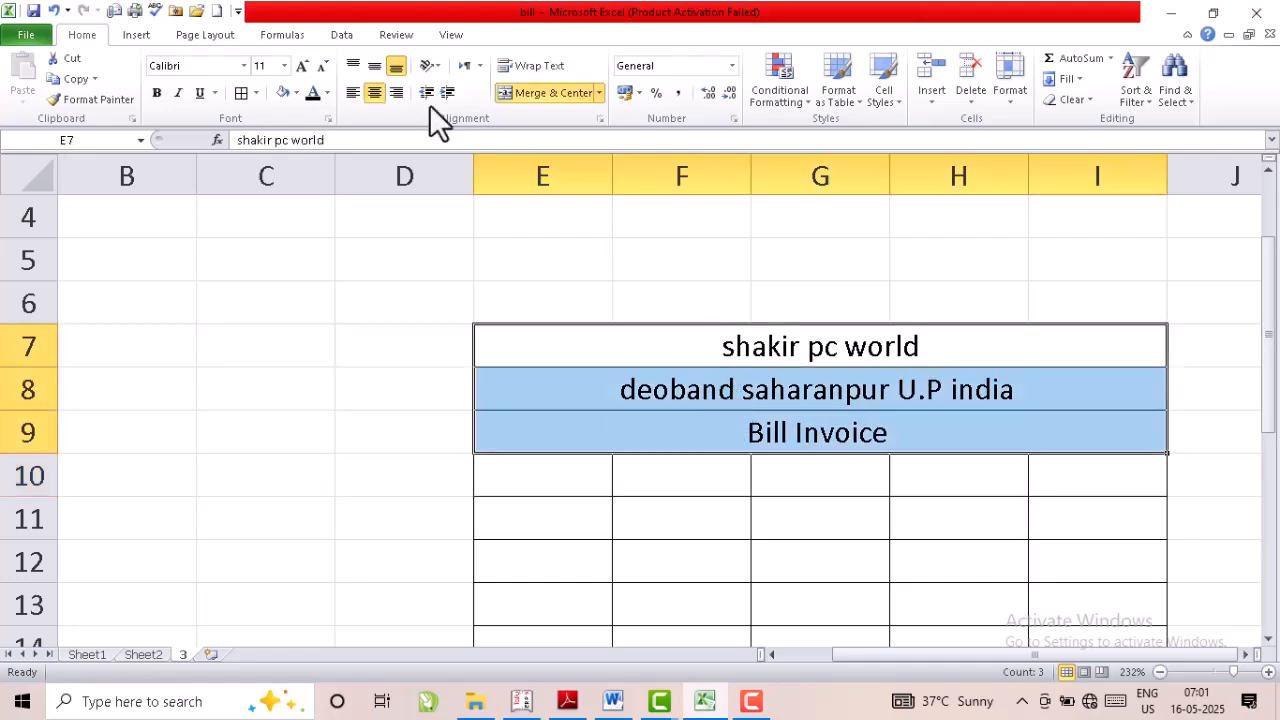
pyautogui.write('Times New Roman')
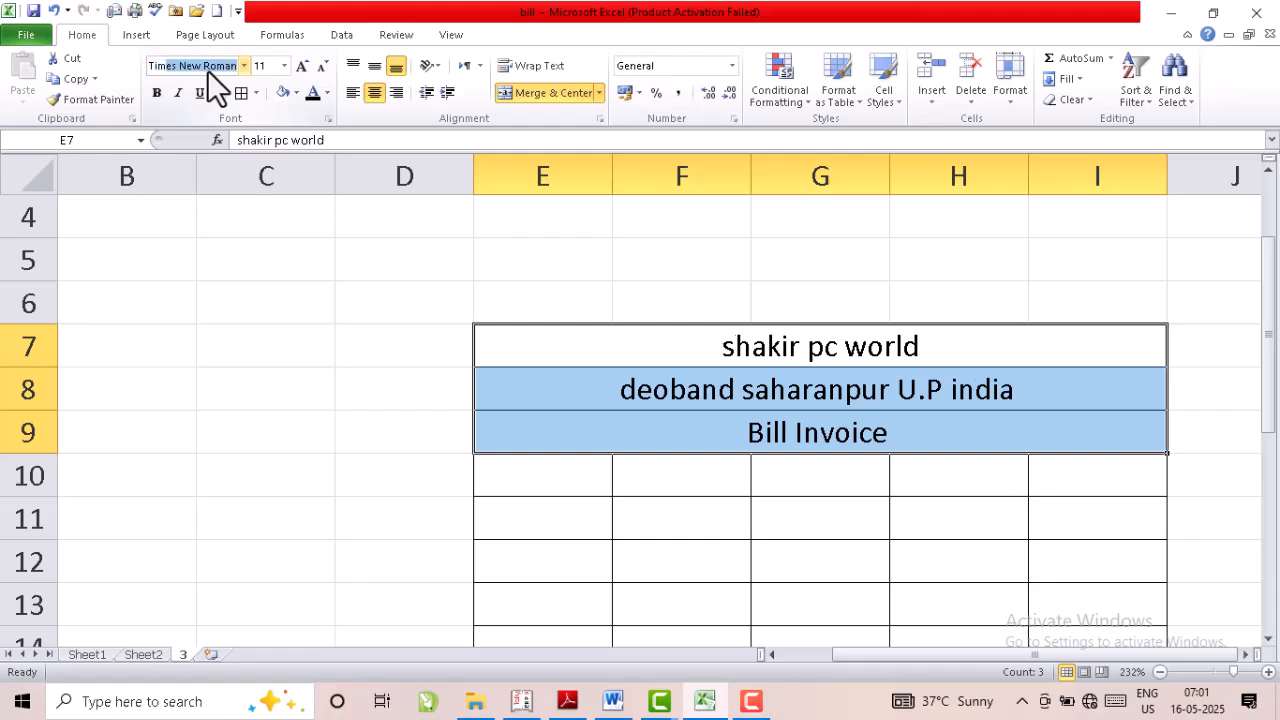
pyautogui.press('Return')
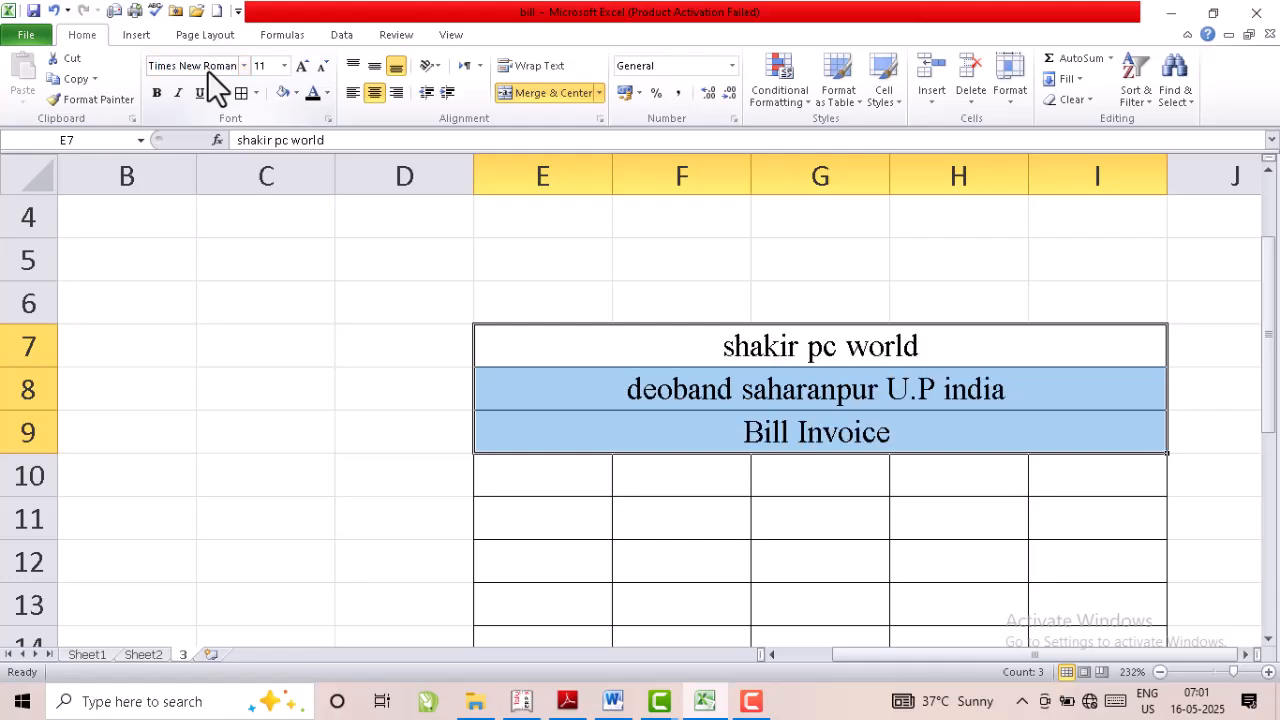
pyautogui.click(157, 93)
pyautogui.click(790, 420)
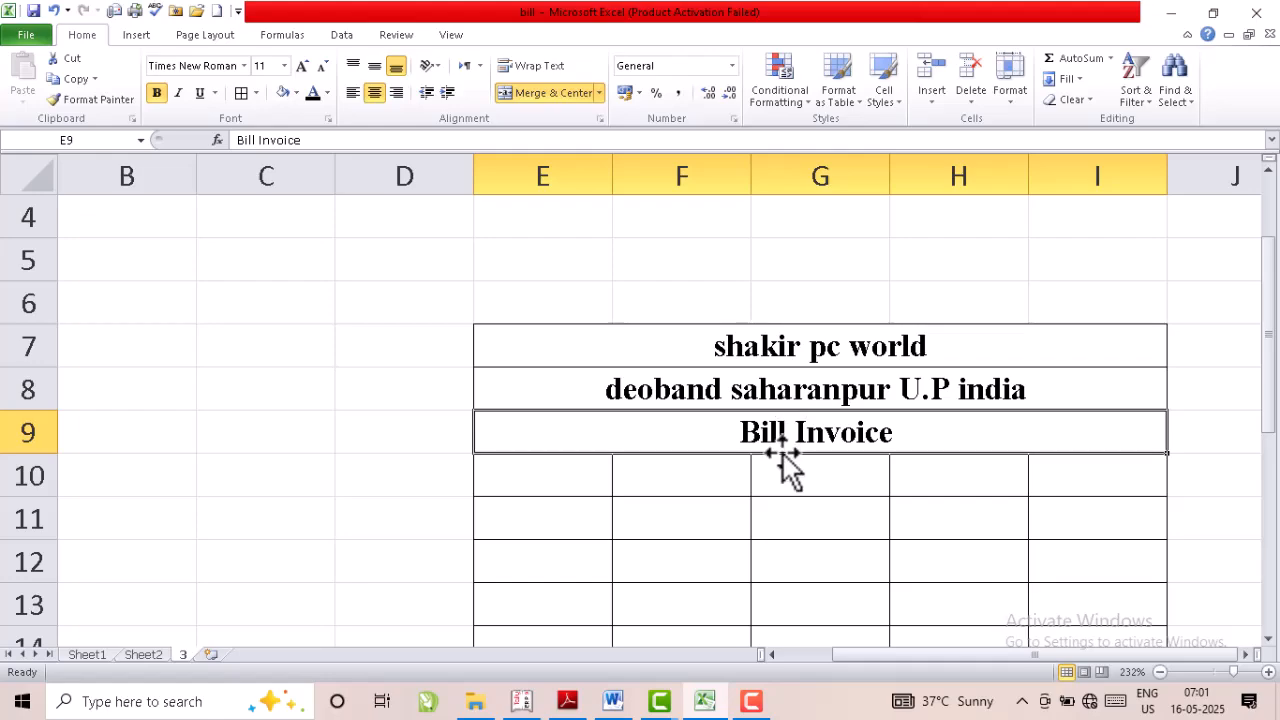
pyautogui.scroll(-1, 784, 477)
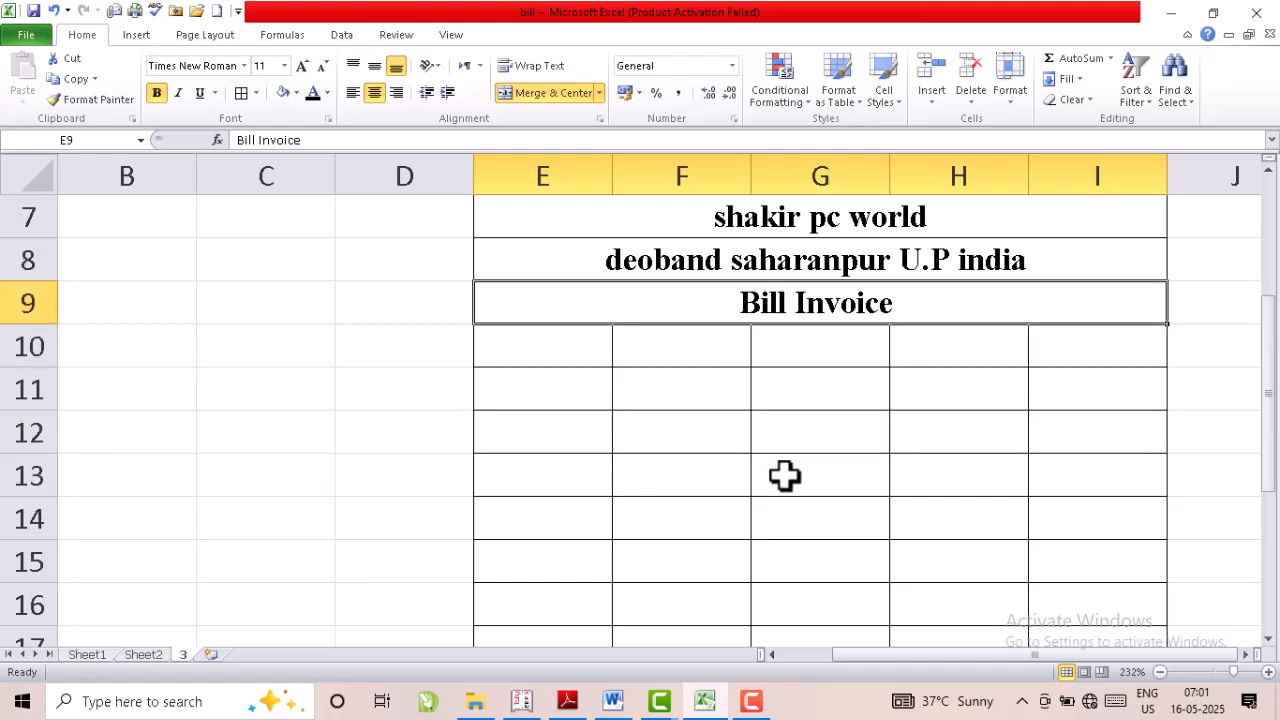
# Enter the column heading "S.No" in cell E10, directly below the Bill Invoice title
pyautogui.click(558, 346)
pyautogui.doubleClick(558, 346)
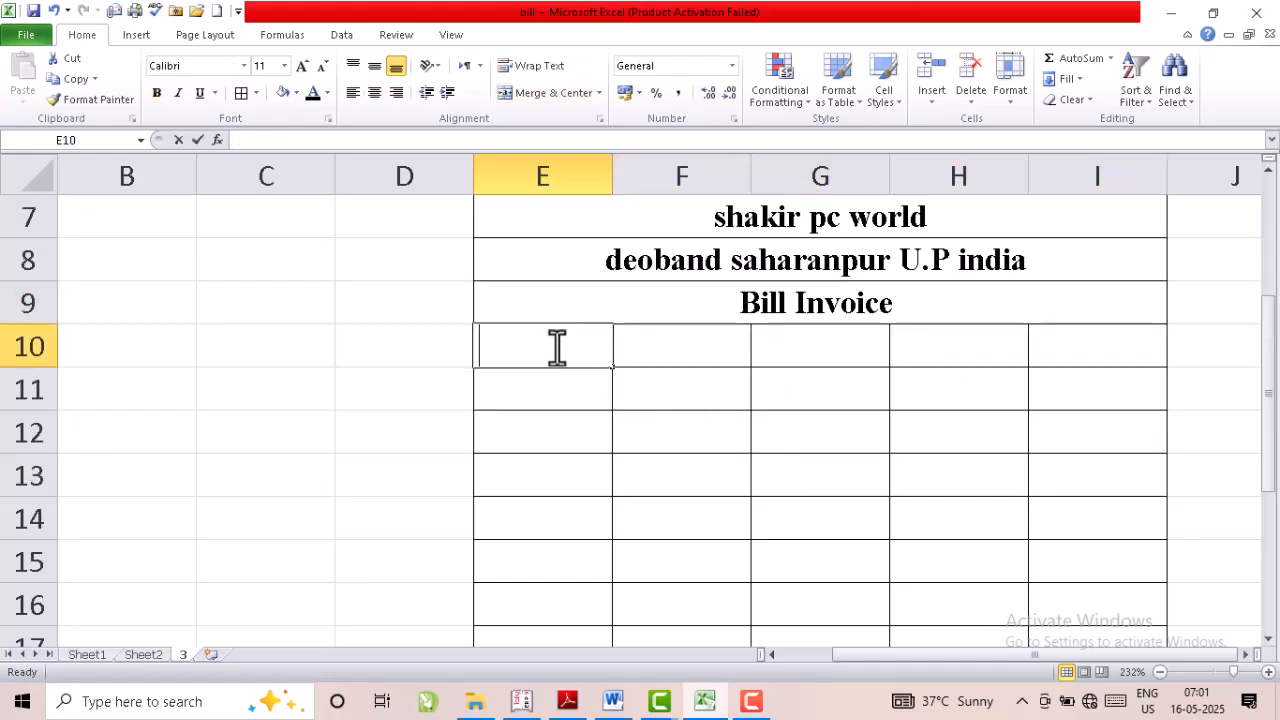
pyautogui.write('S.No')
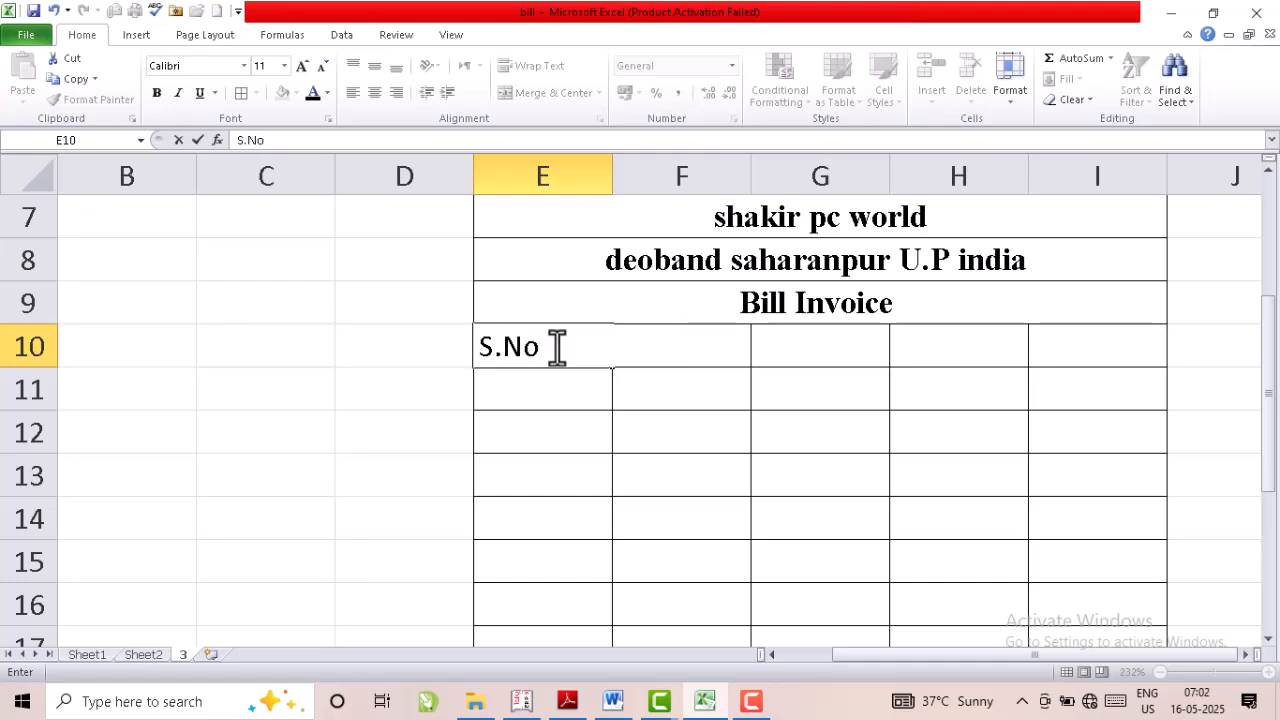
pyautogui.press('Tab')
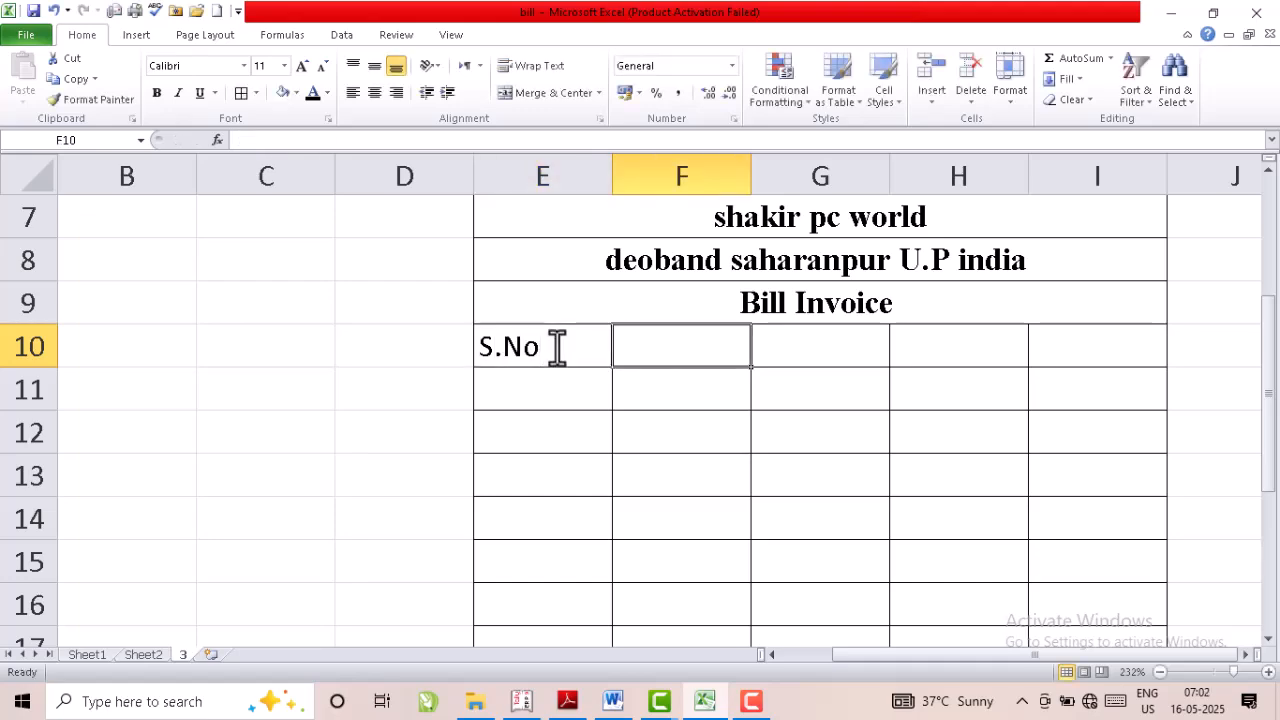
# Fill the serial numbers 1 to 11 down column E from row 11 and centre them in their cells
pyautogui.doubleClick(537, 395)
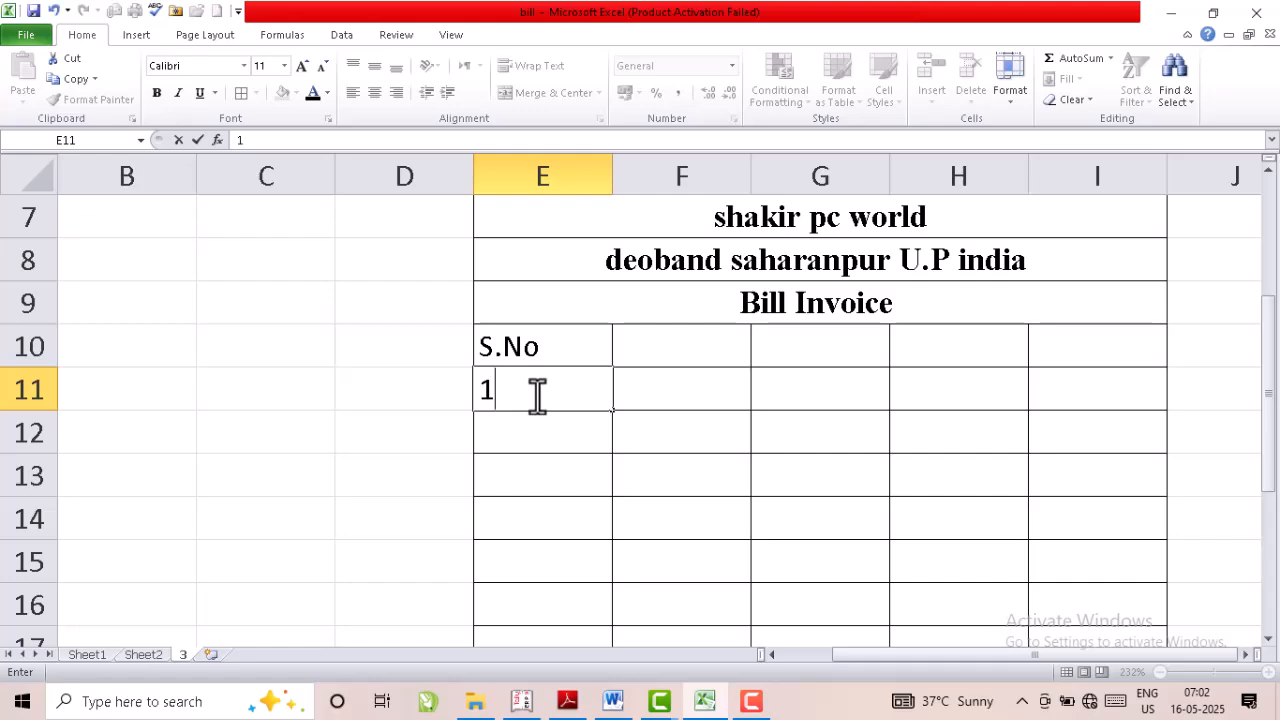
pyautogui.press('Return')
pyautogui.write('2')
pyautogui.moveTo(555, 389); pyautogui.dragTo(588, 568)
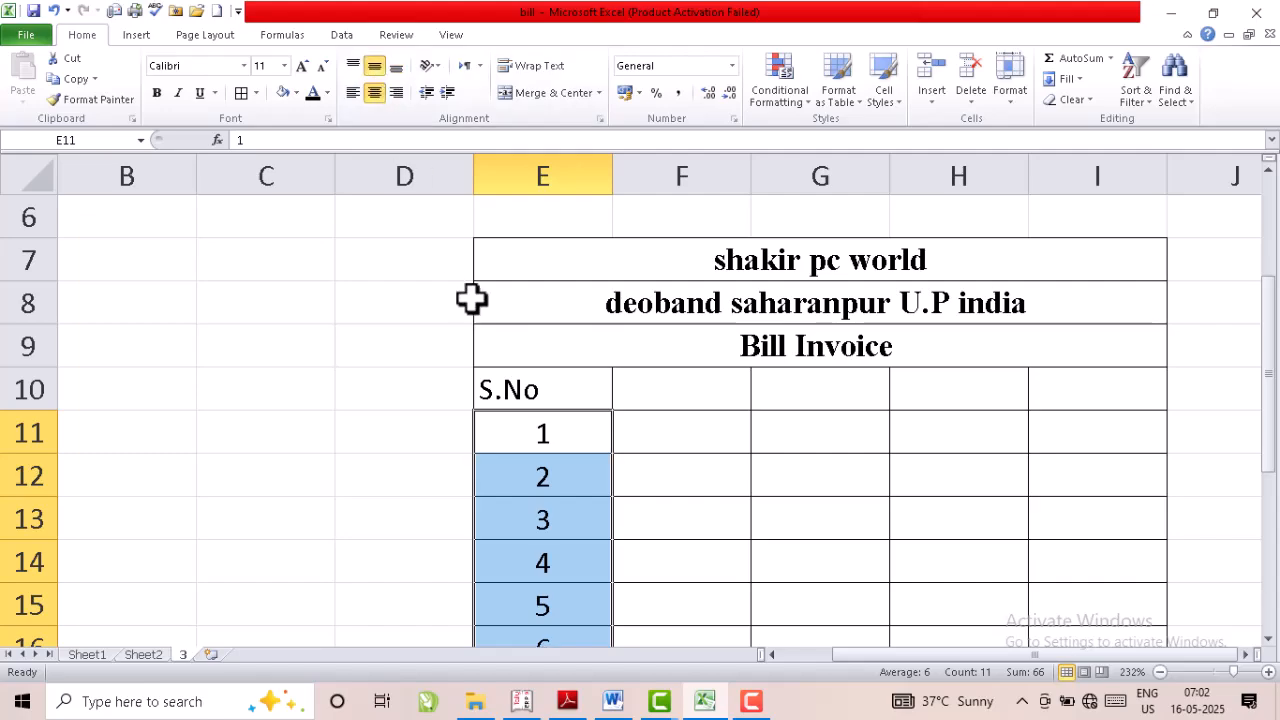
# Enter the headings "Name of item", "quantity", "Rate" and "Total" in cells F10 to I10
pyautogui.click(640, 437)
pyautogui.press('Up')
pyautogui.press('Right')
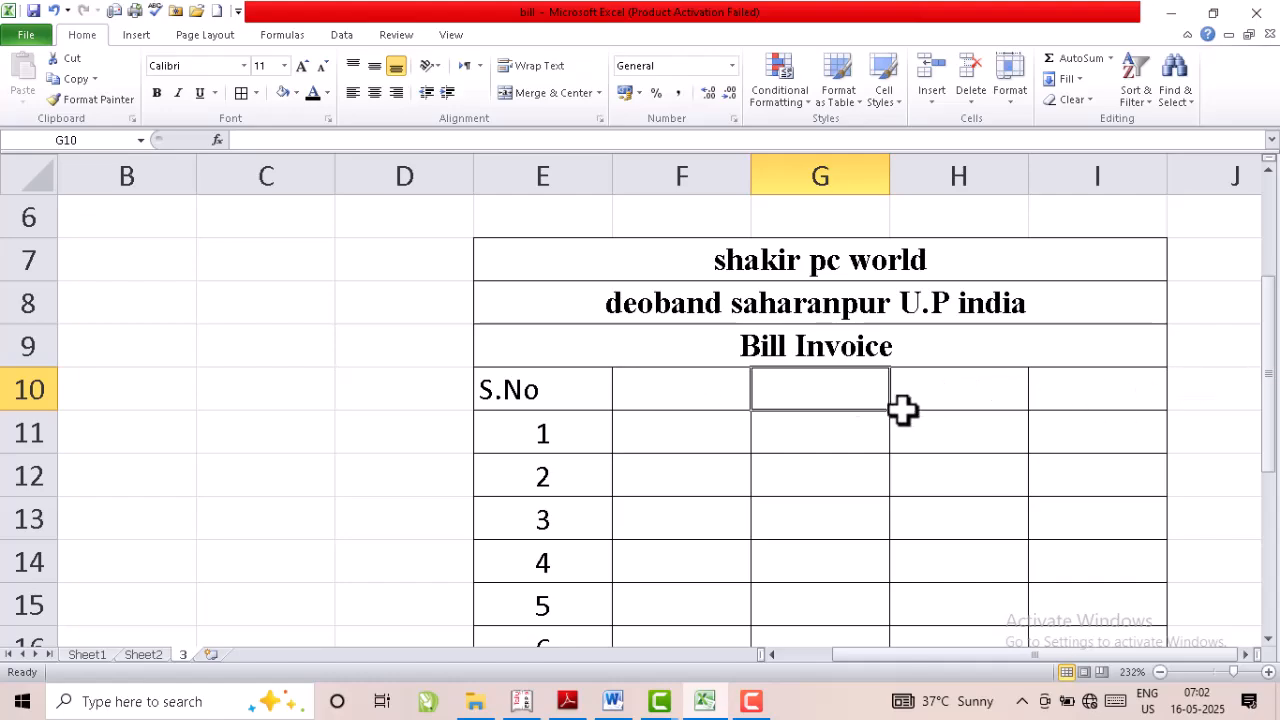
pyautogui.click(694, 396)
pyautogui.write('N')
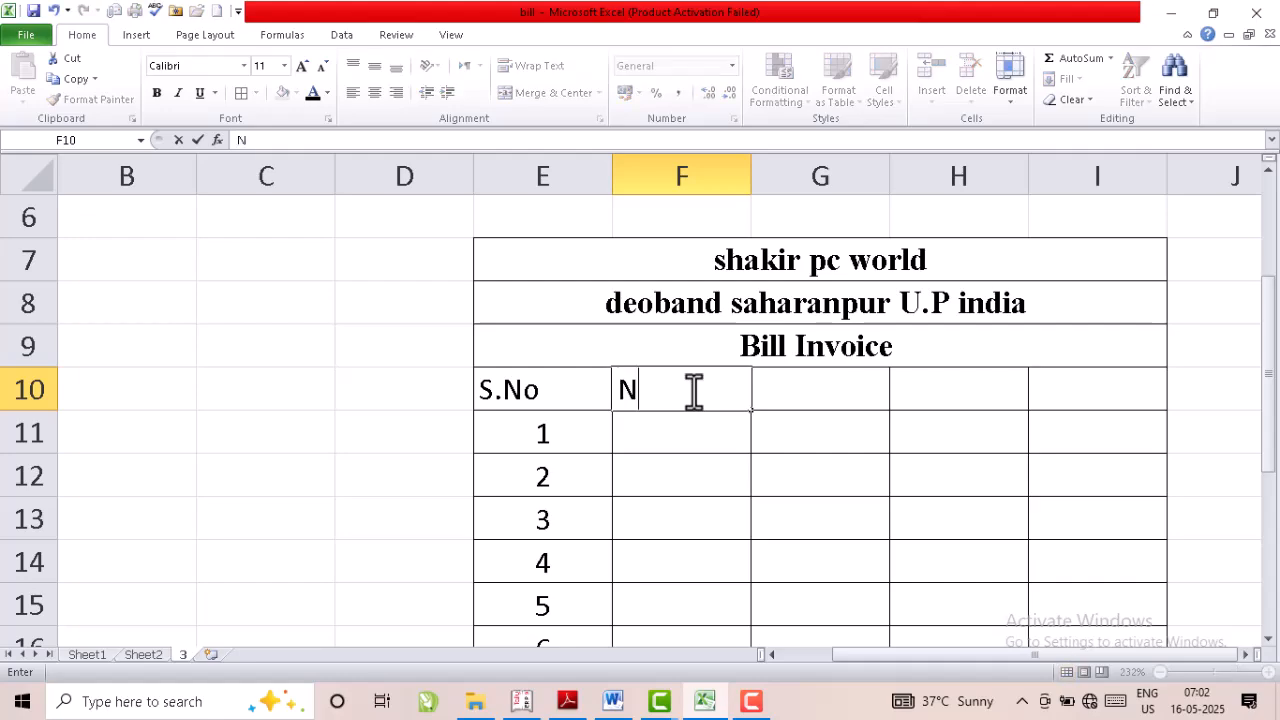
pyautogui.write('ame of item')
pyautogui.press('Tab')
pyautogui.write('quantity')
pyautogui.press('Tab')
pyautogui.write('Rate')
pyautogui.press('Tab')
pyautogui.write('Toya')
pyautogui.press('BackSpace')
pyautogui.press('BackSpace')
pyautogui.write('tal')
# Fit the widths of columns F and G to their contents and centre the row 10 headings
pyautogui.click(768, 438)
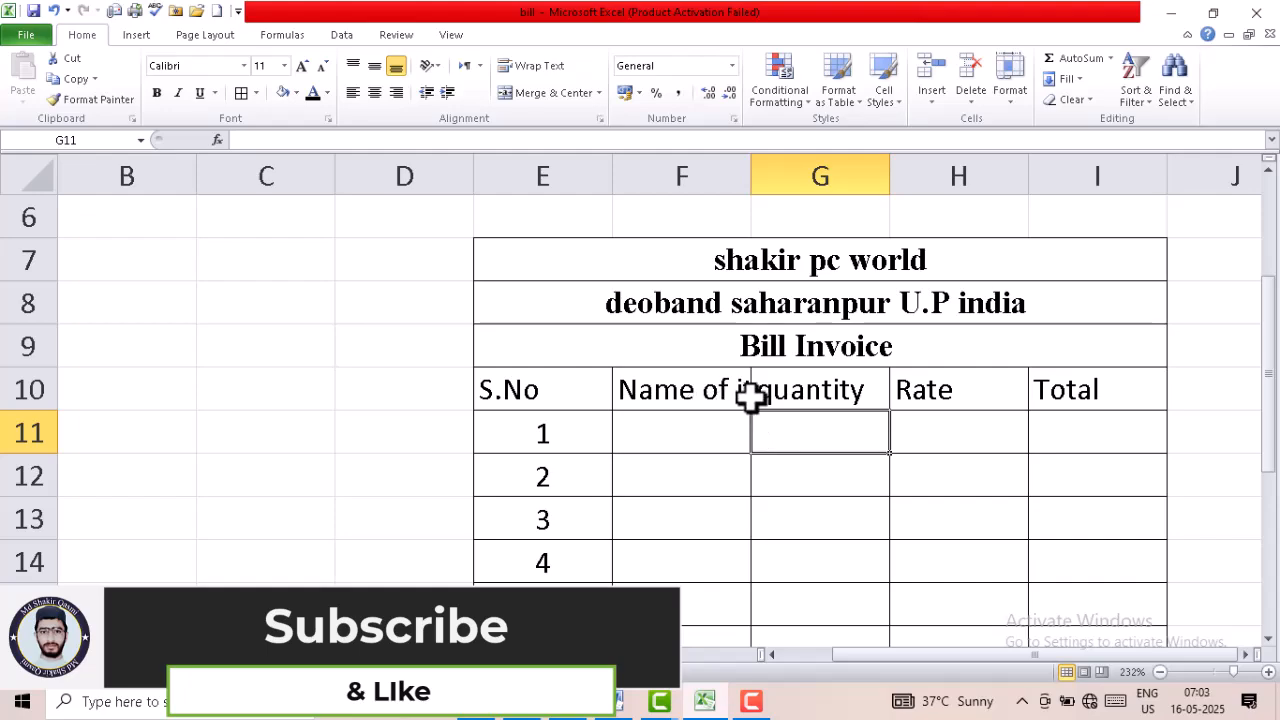
pyautogui.doubleClick(750, 182)
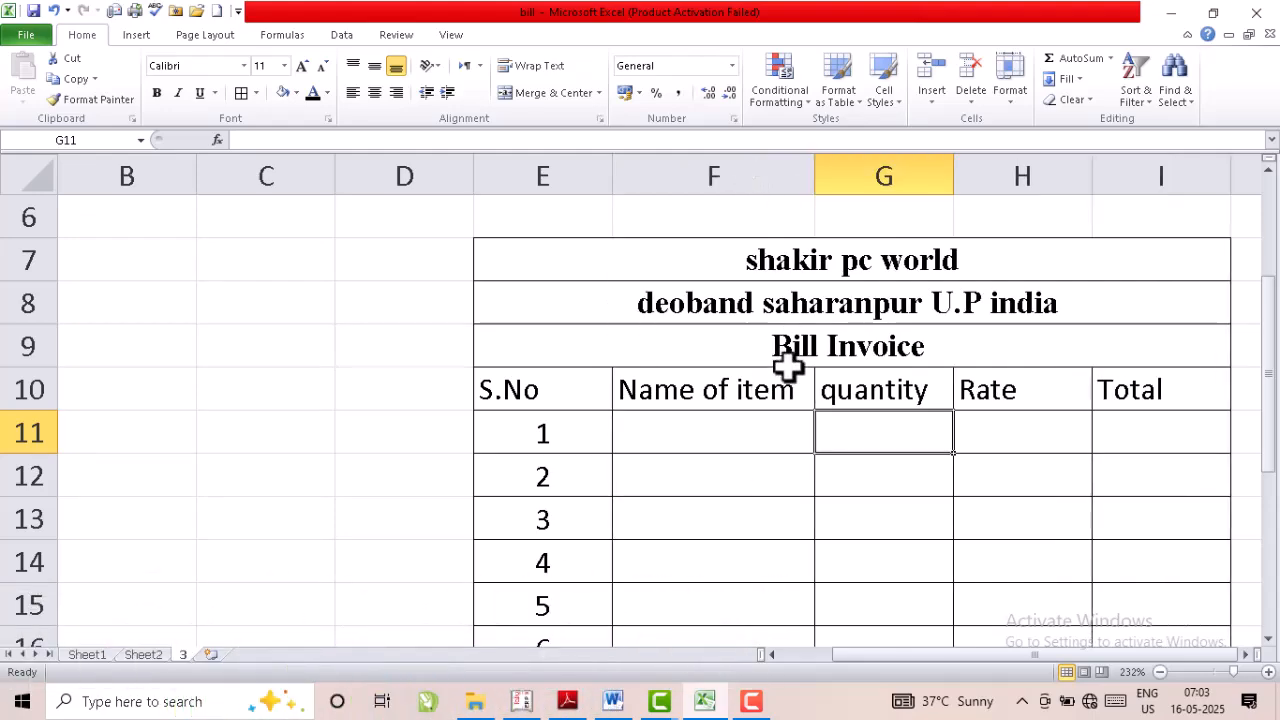
pyautogui.doubleClick(952, 177)
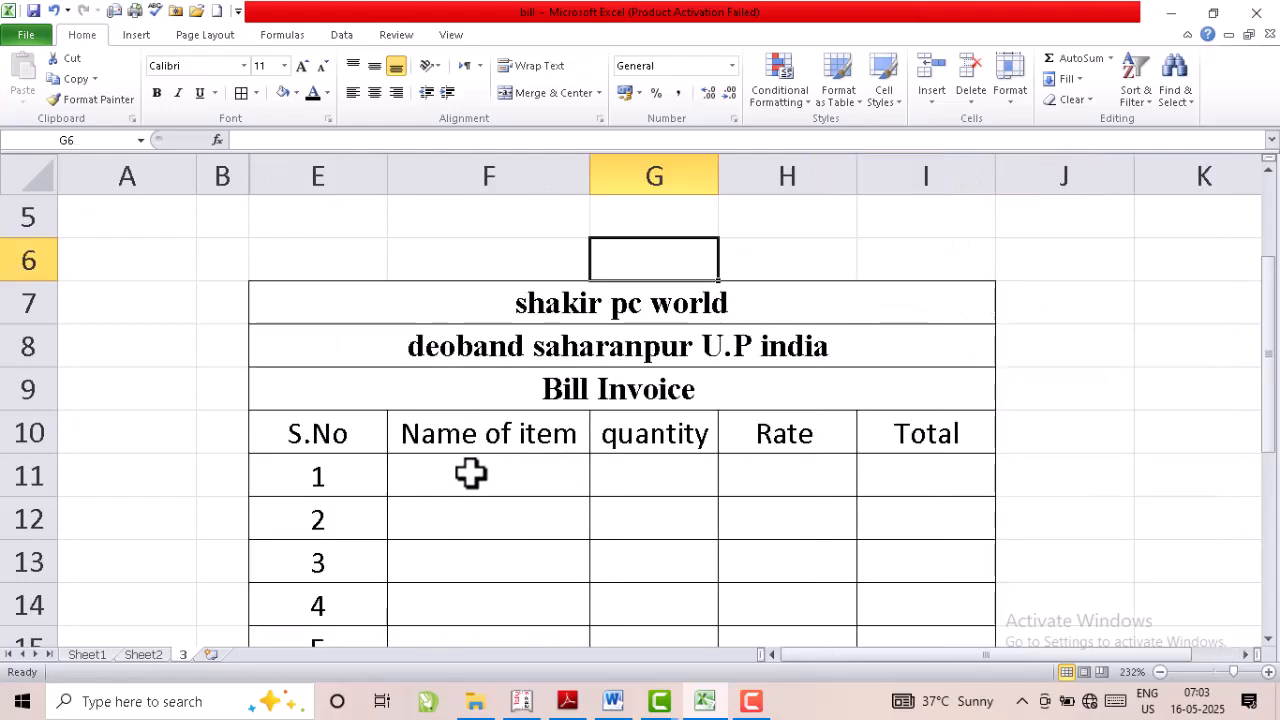
# List the items mouse, keyboard, motherboard, hard drive and monitor under "Name of item" in cells F11 to F15
pyautogui.click(470, 474)
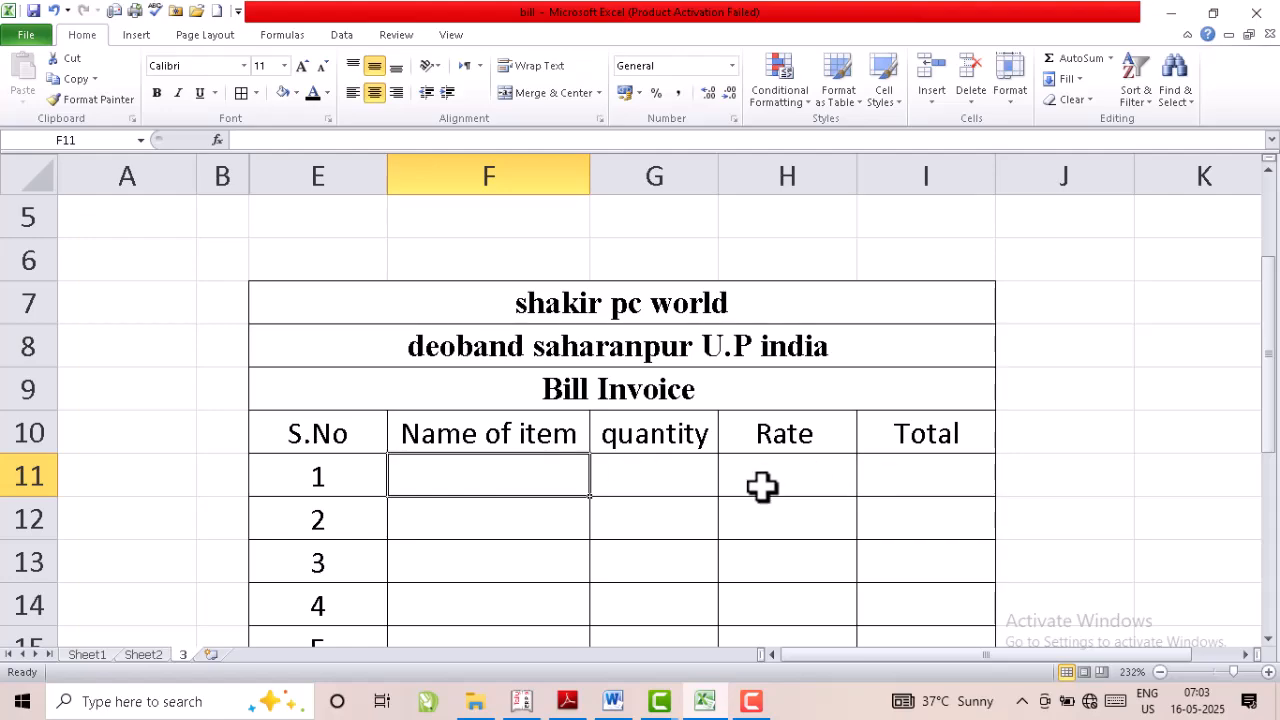
pyautogui.scroll(-1, 617, 489)
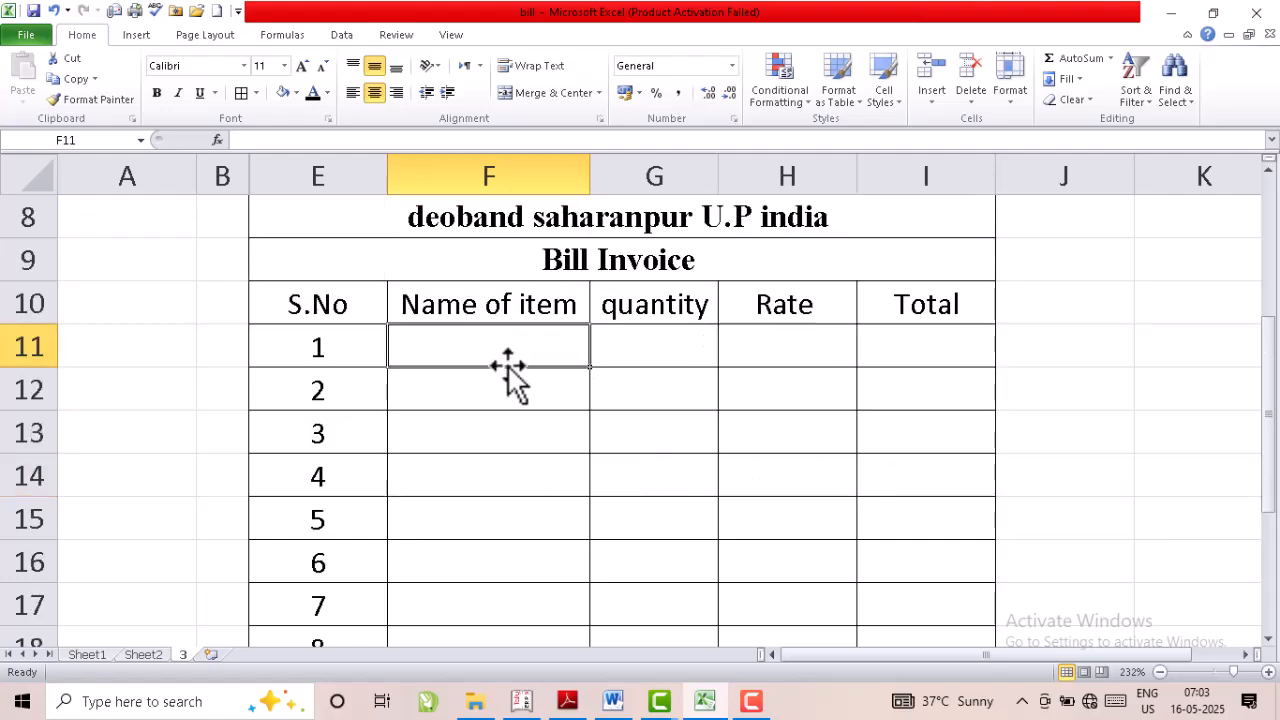
pyautogui.scroll(1, 508, 375)
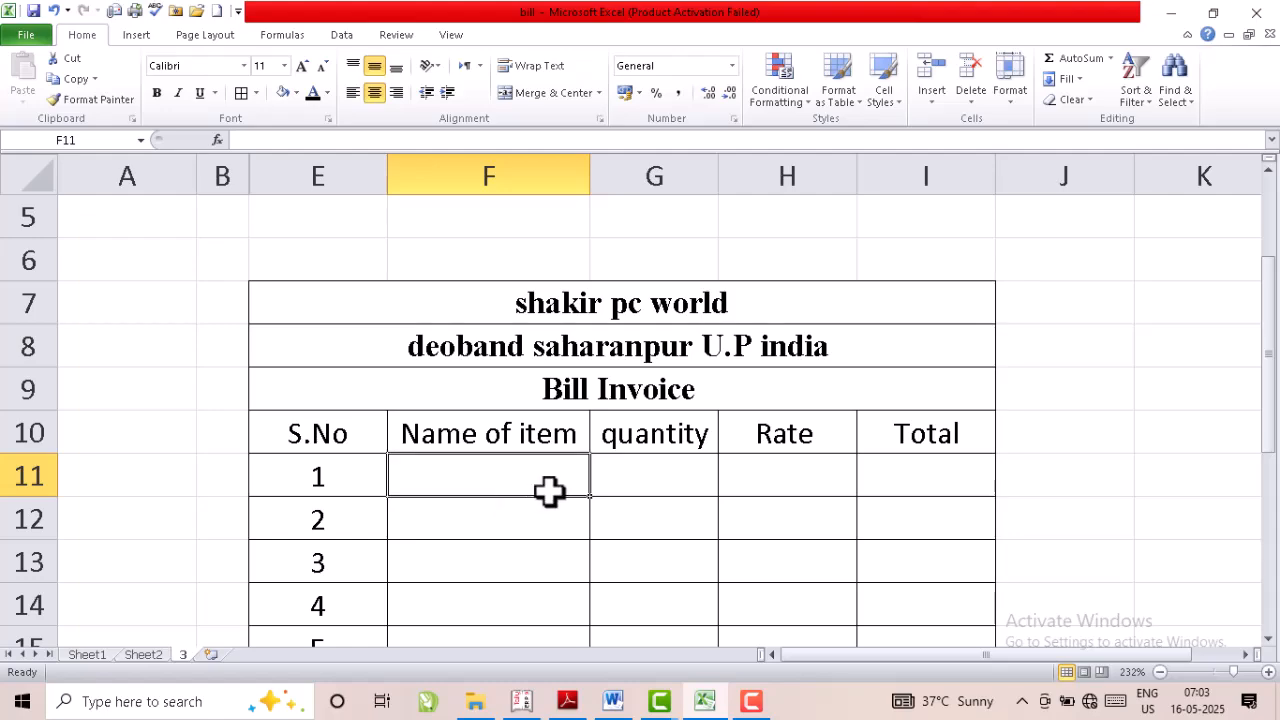
pyautogui.scroll(-1, 545, 490)
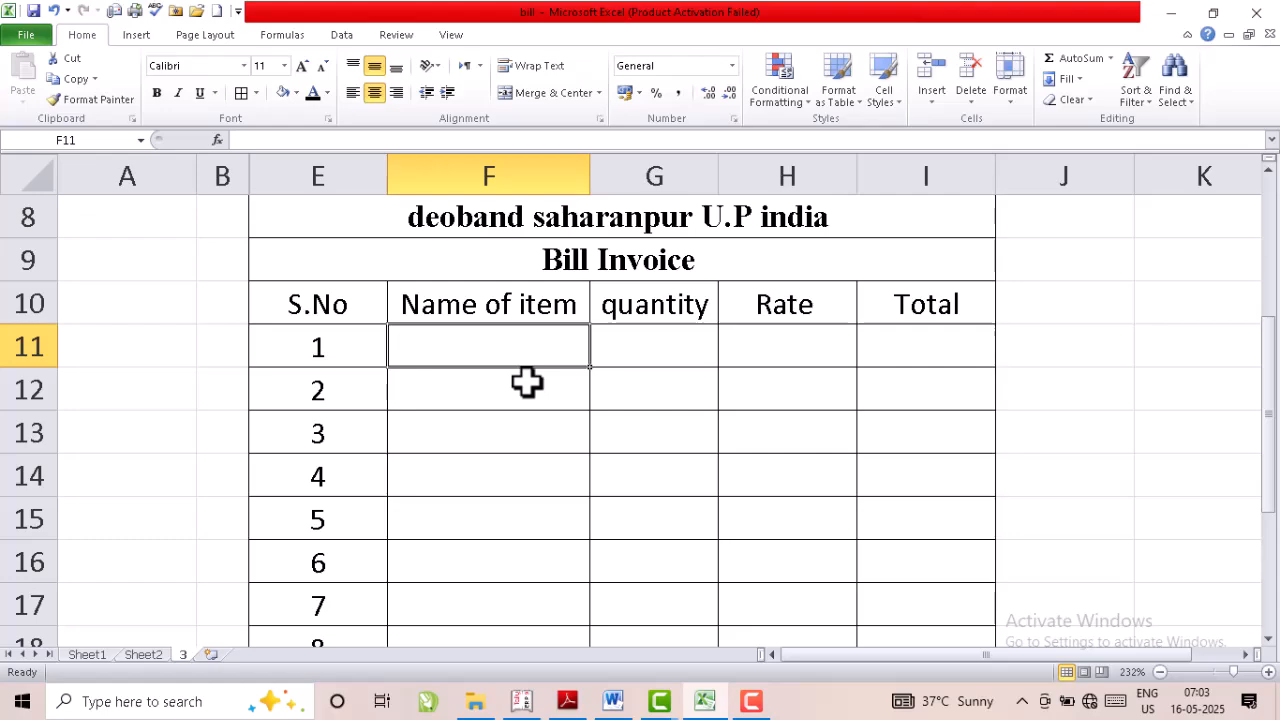
pyautogui.write('mouse')
pyautogui.press('Return')
pyautogui.write('keyboard')
pyautogui.press('Return')
pyautogui.write('motherboard')
pyautogui.press('Return')
pyautogui.write('hard drive')
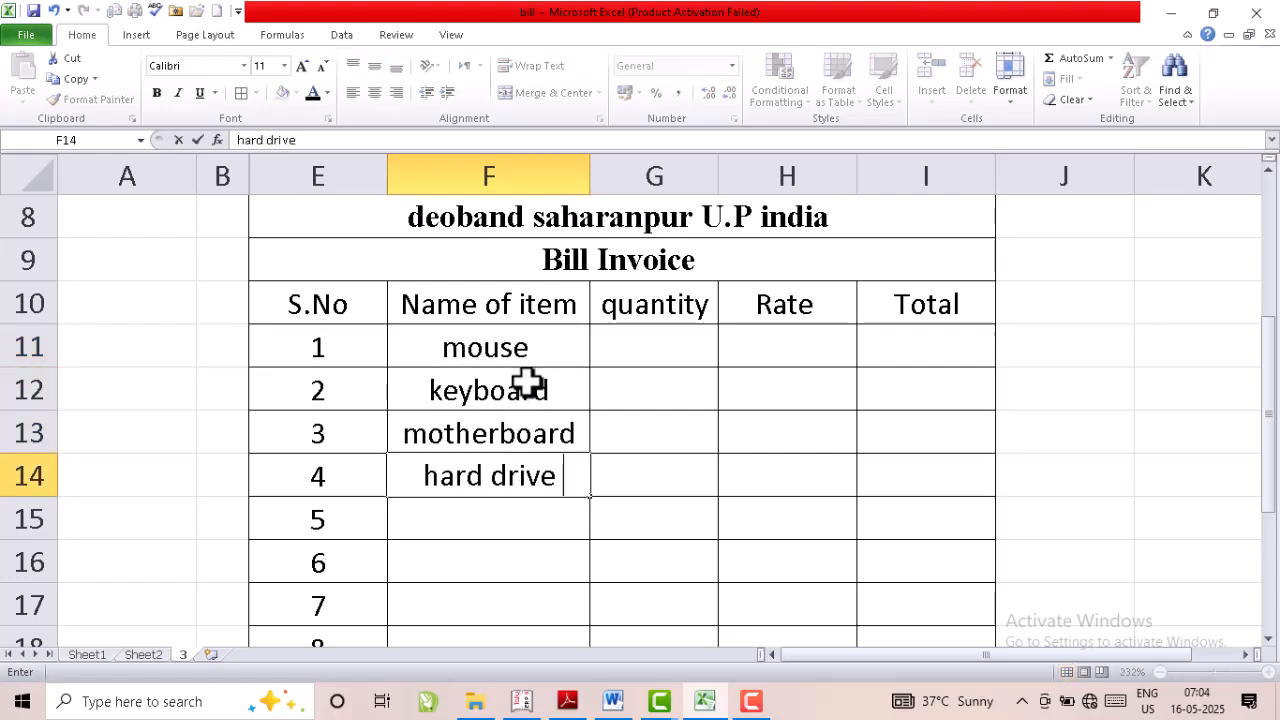
pyautogui.press('Return')
pyautogui.write('monitor')
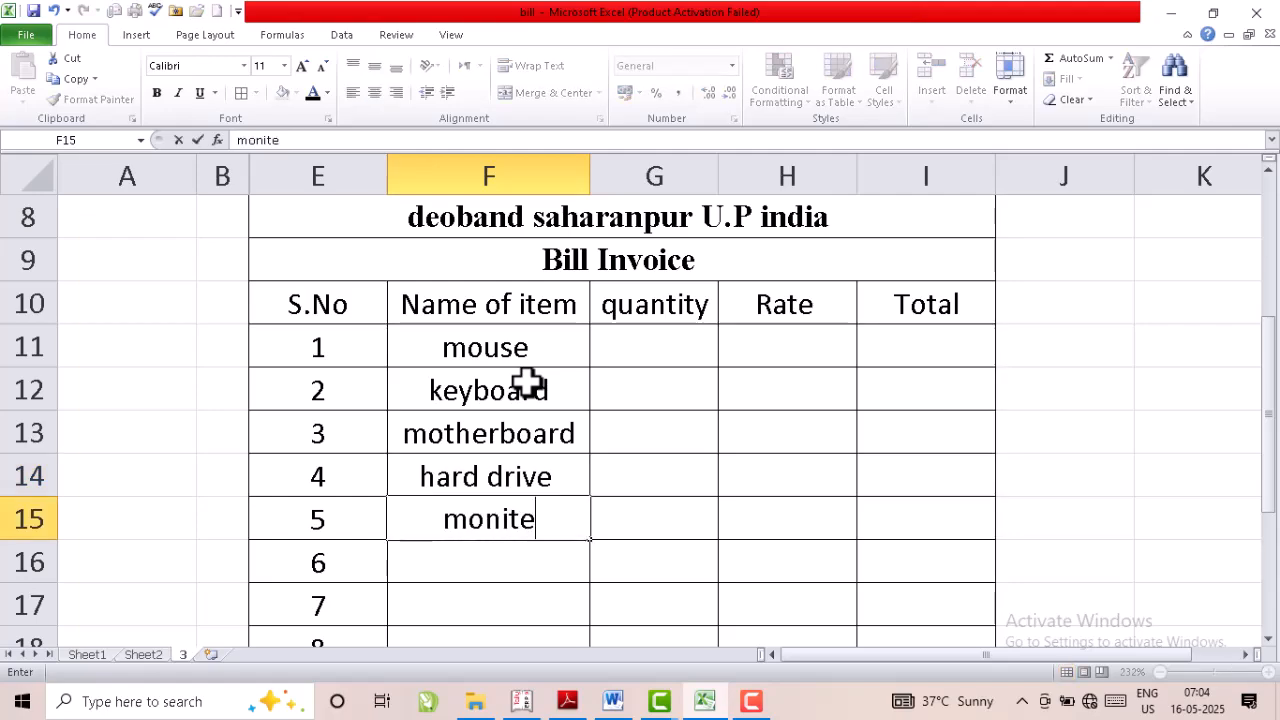
pyautogui.click(546, 352)
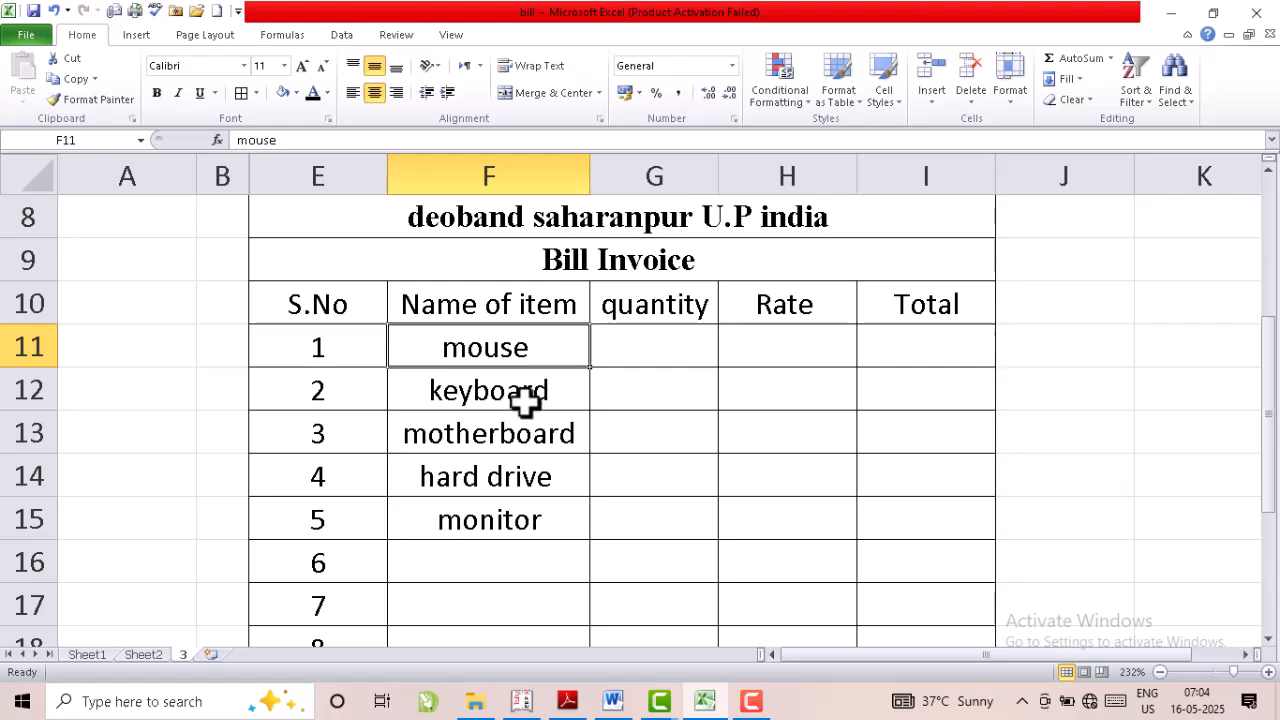
pyautogui.click(546, 521)
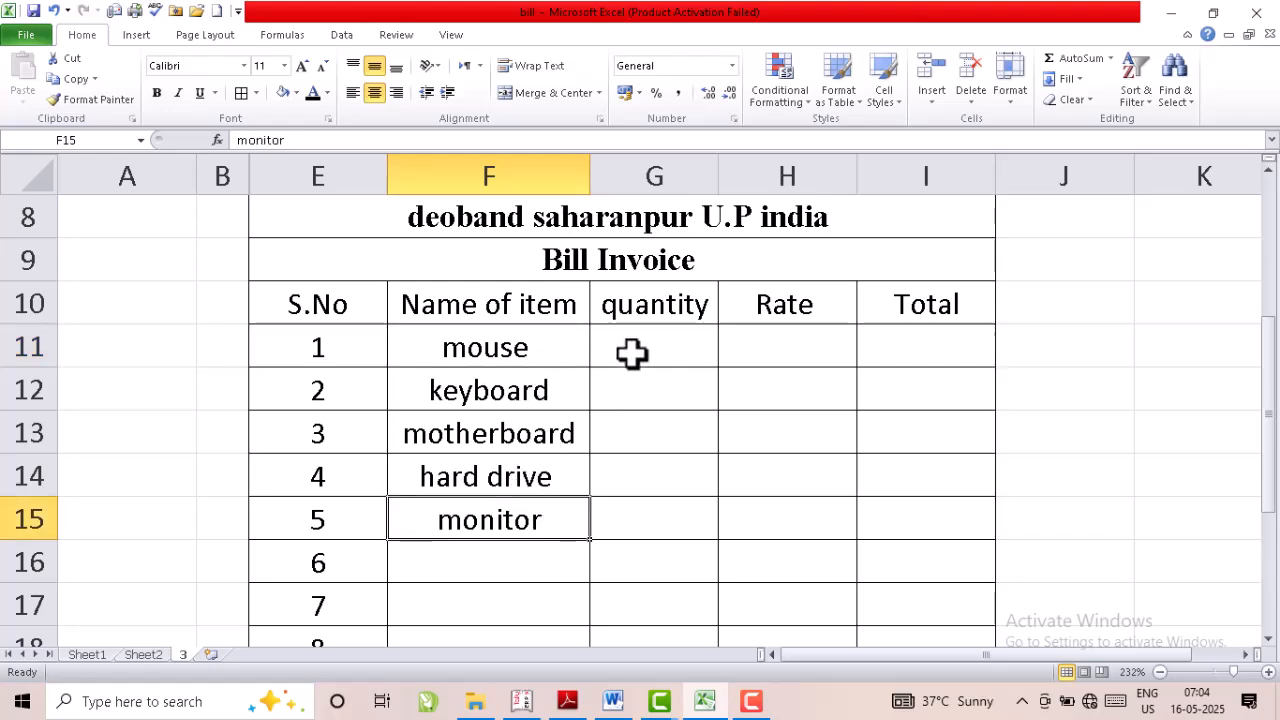
# Enter the quantities 15, 10, 5, 12 and 5 for the five items in cells G11 to G15
pyautogui.doubleClick(665, 347)
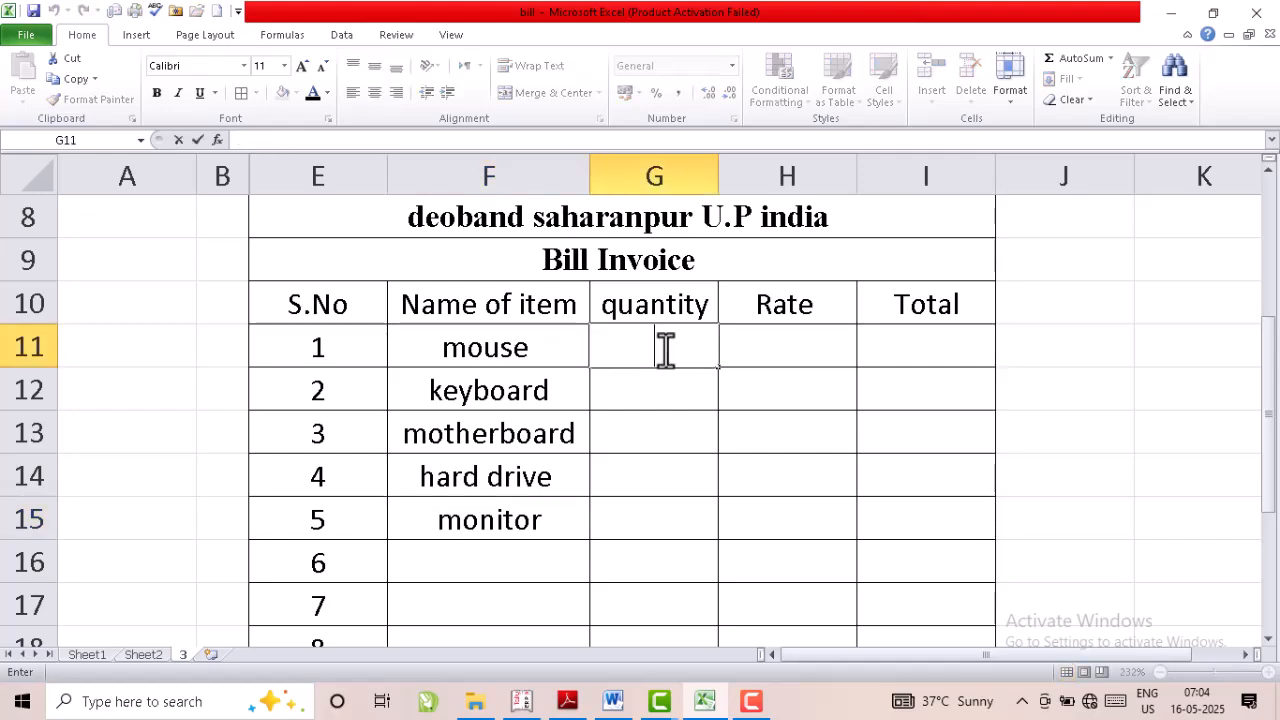
pyautogui.write('15')
pyautogui.press('Return')
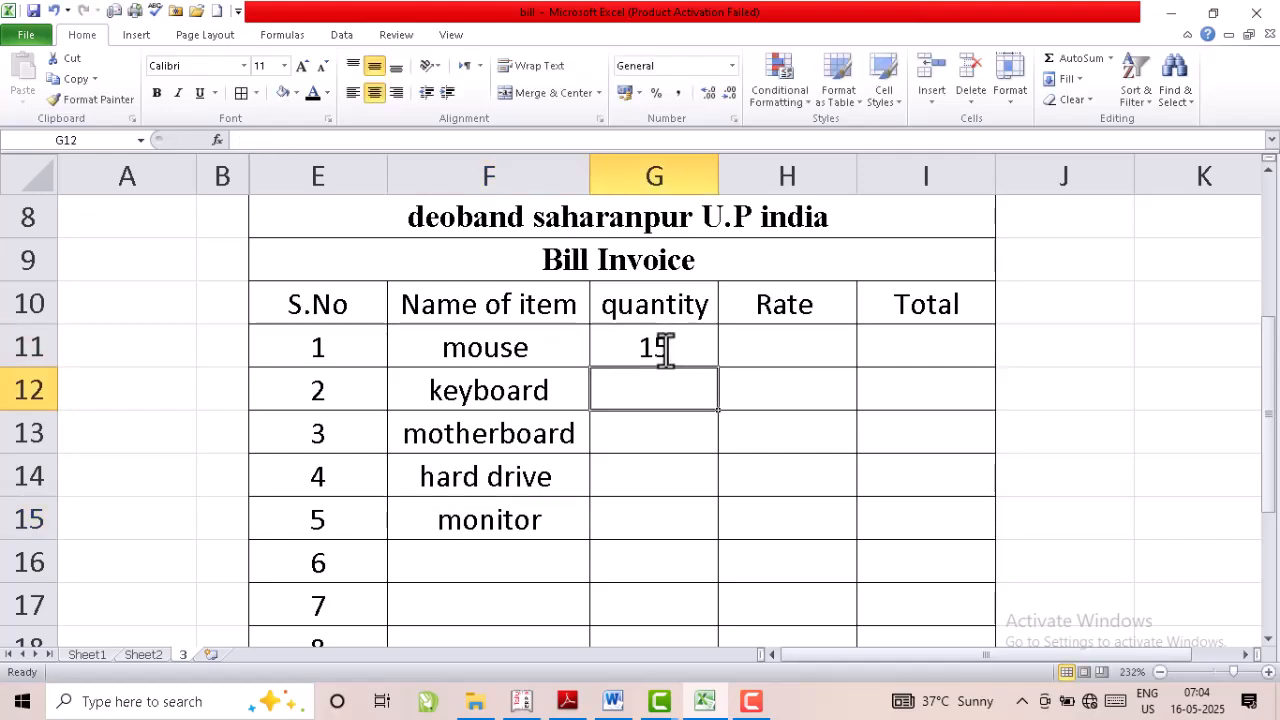
pyautogui.write('10')
pyautogui.press('Return')
pyautogui.write('5')
pyautogui.press('BackSpace')
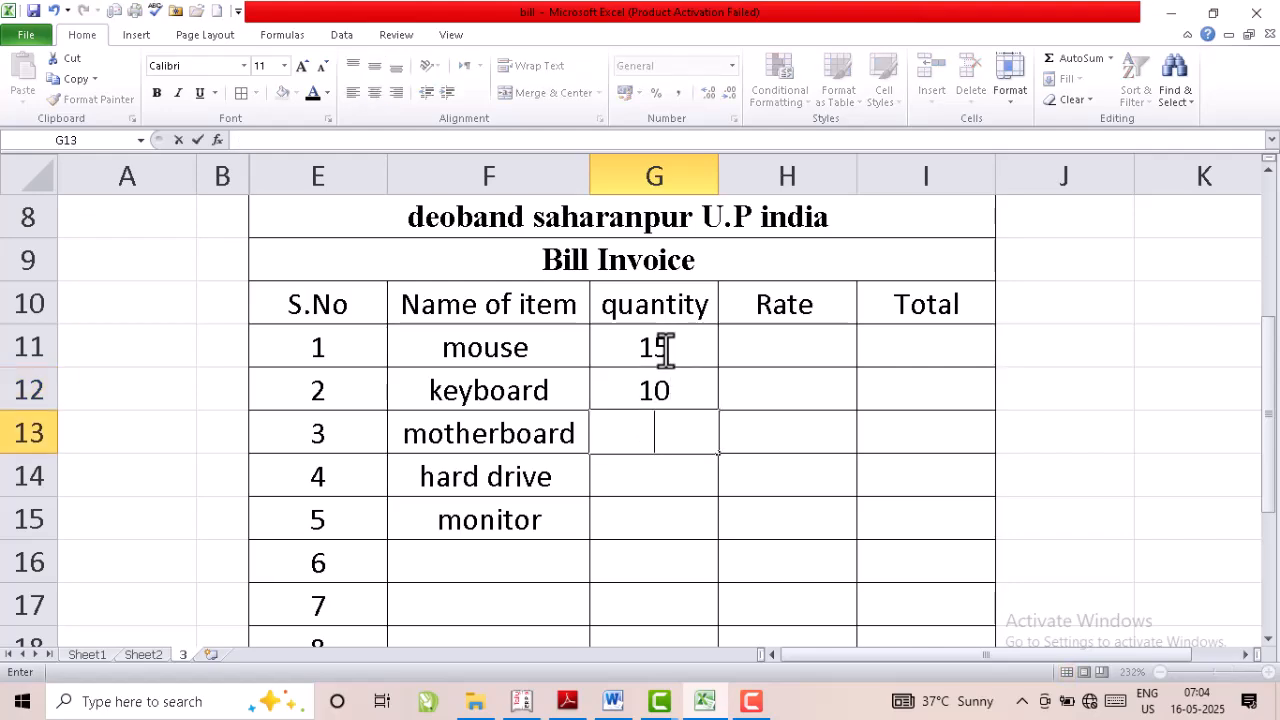
pyautogui.write('5')
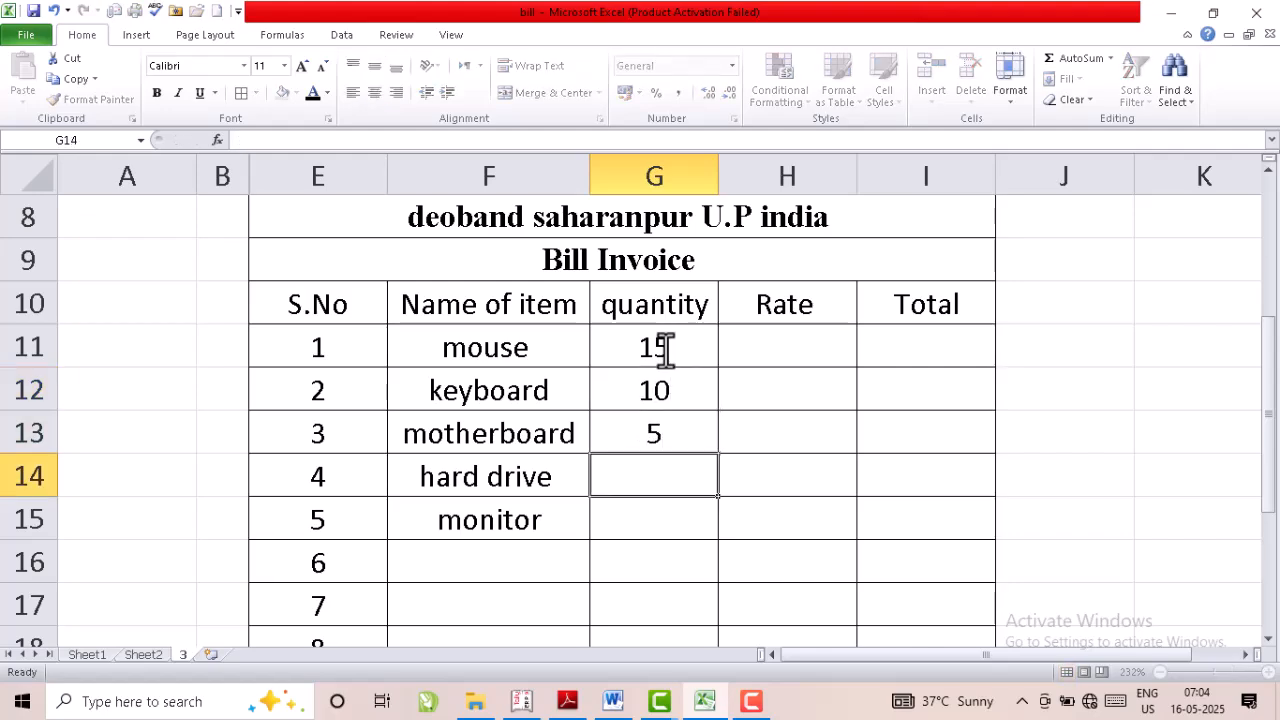
pyautogui.press('Return')
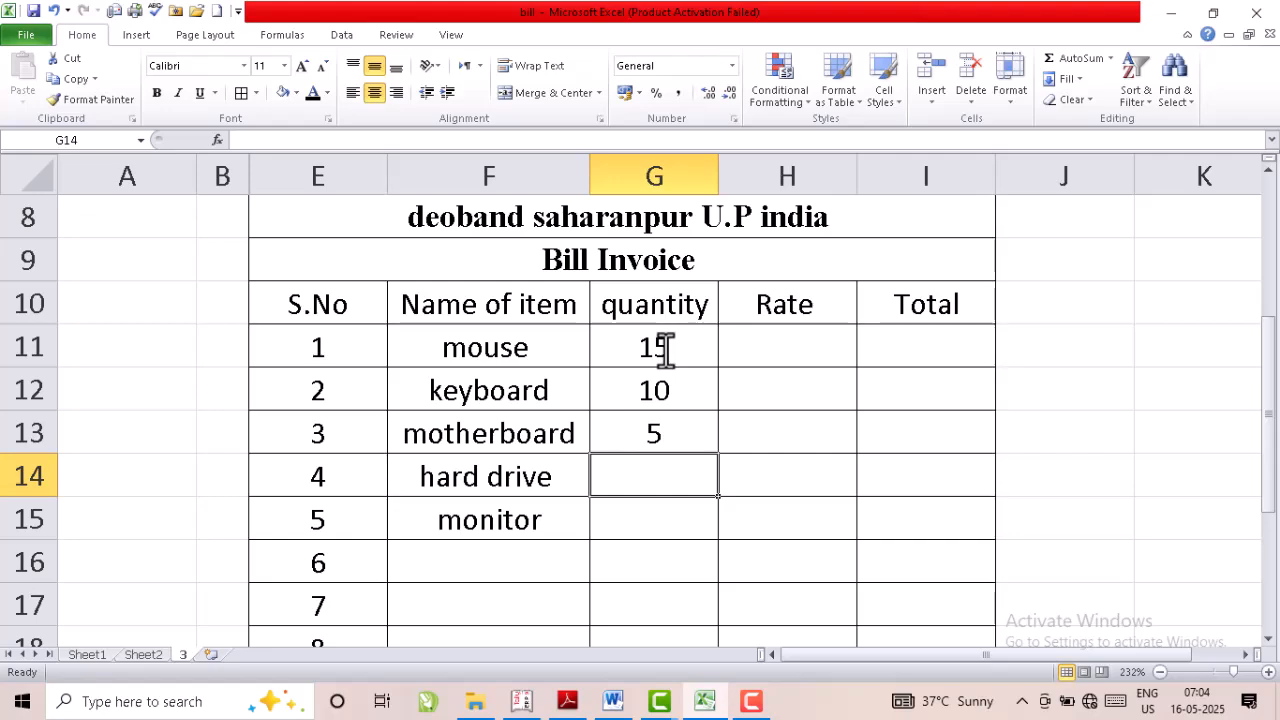
pyautogui.write('12')
pyautogui.press('Return')
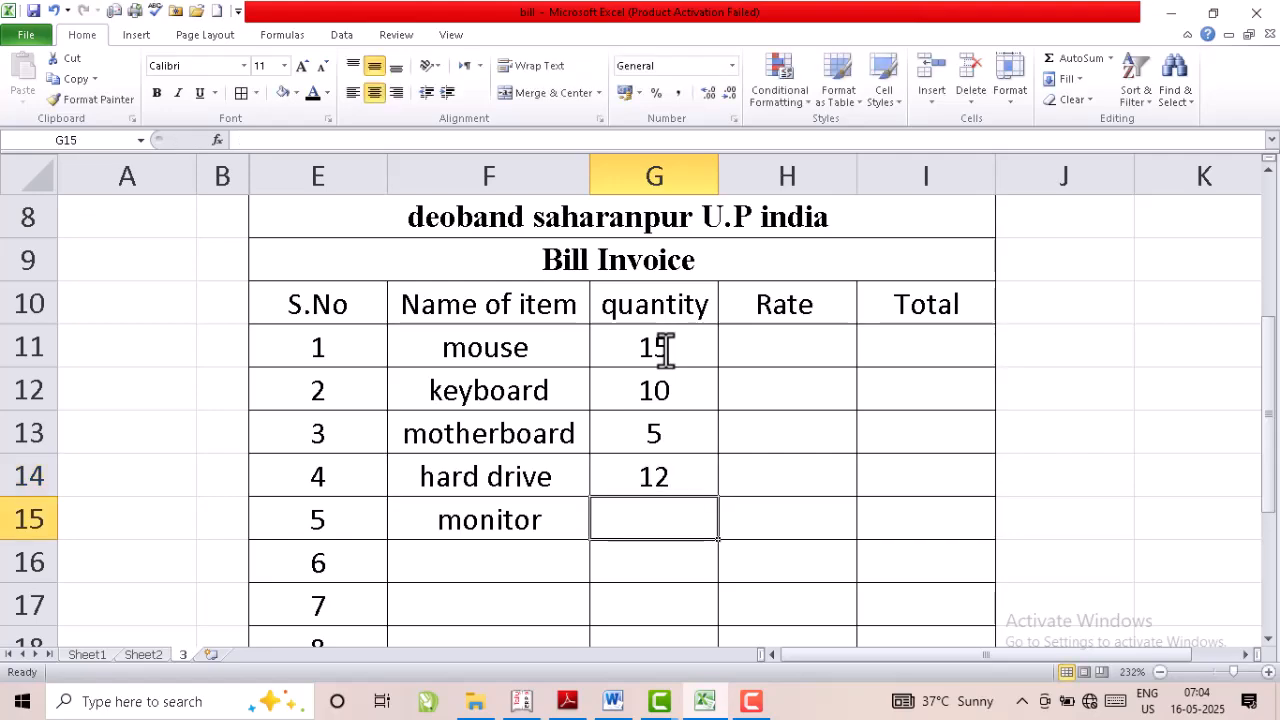
pyautogui.write('5')
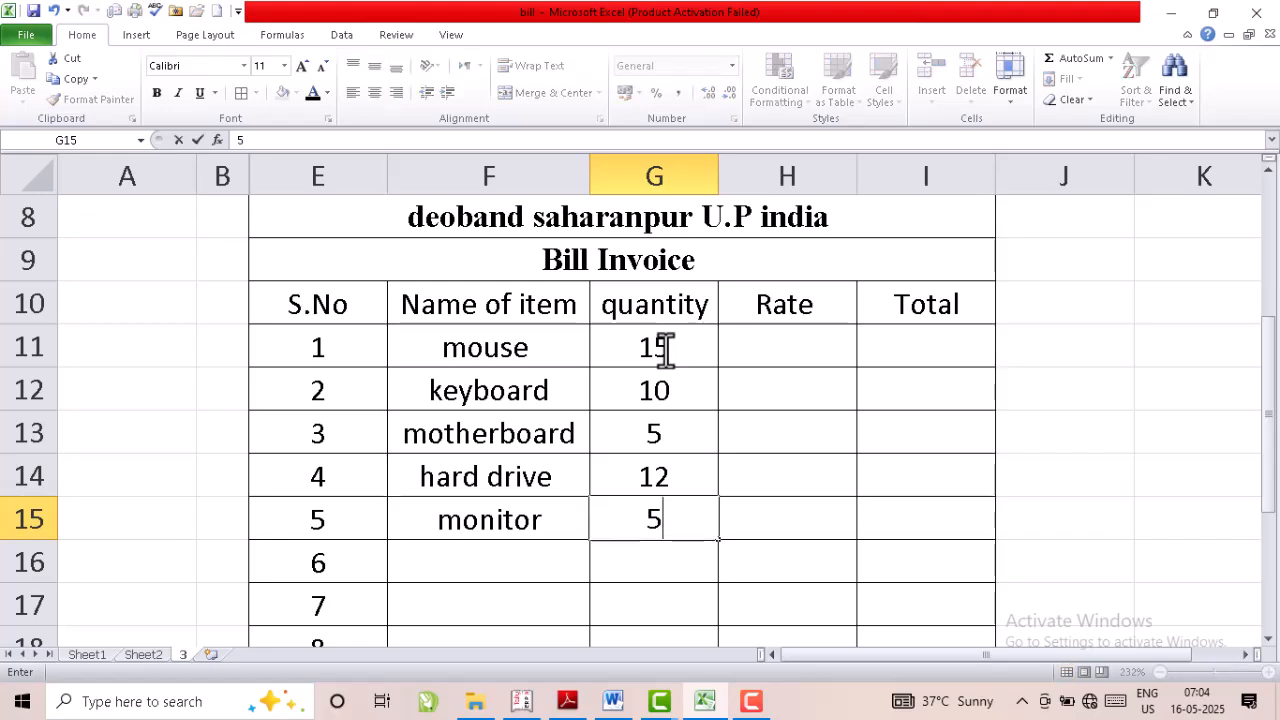
pyautogui.press('Return')
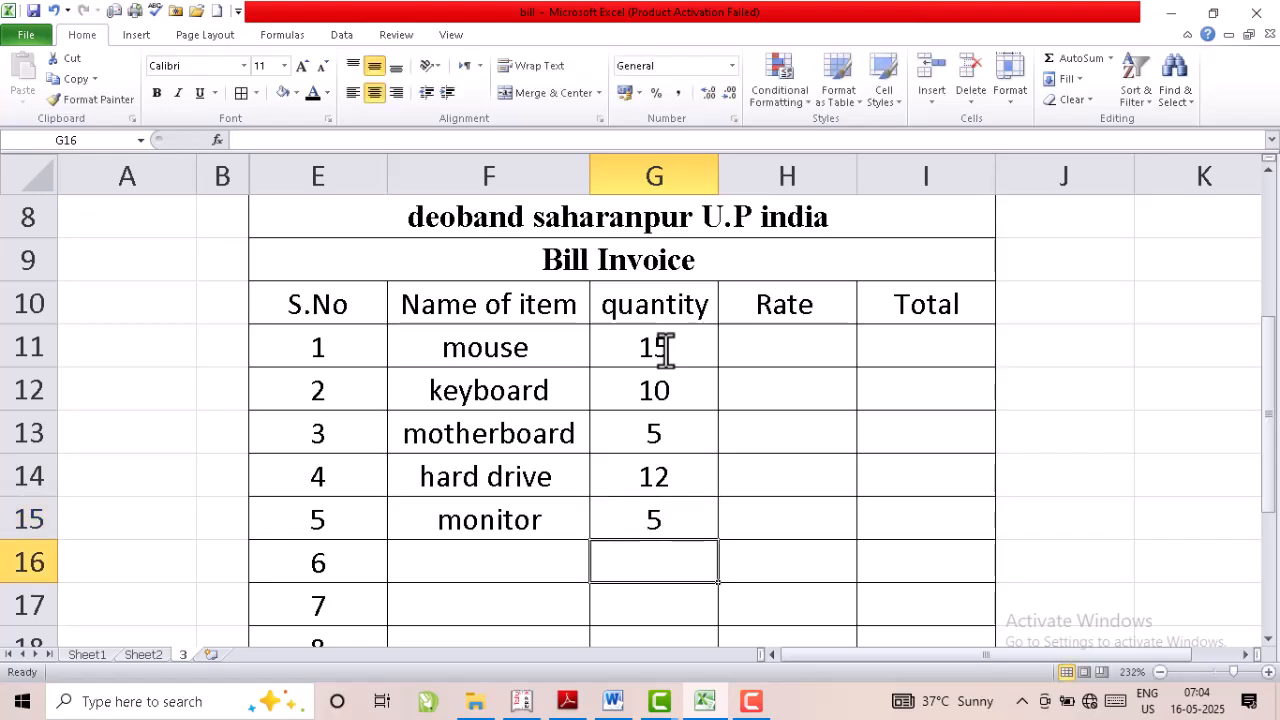
# Enter the rates 250, 350, 5000, 1500 and 4000 for the five items in cells H11 to H15
pyautogui.click(768, 349)
pyautogui.write('250')
pyautogui.press('Return')
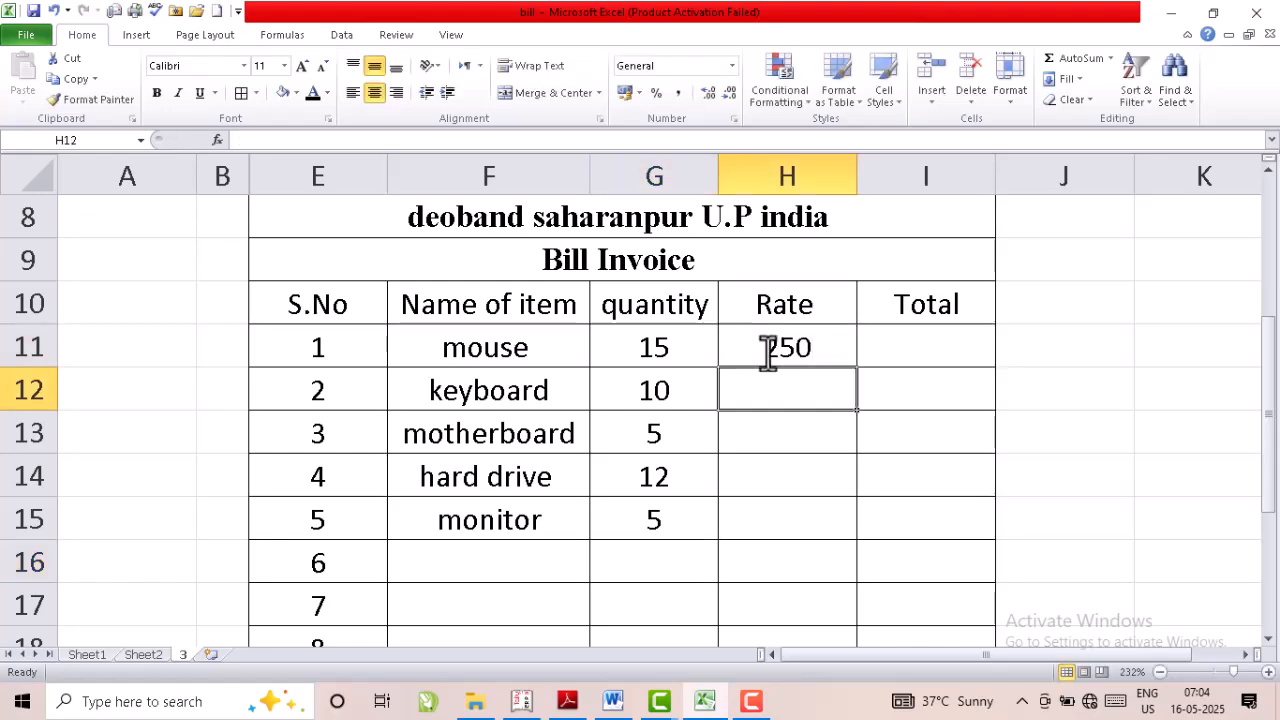
pyautogui.write('350')
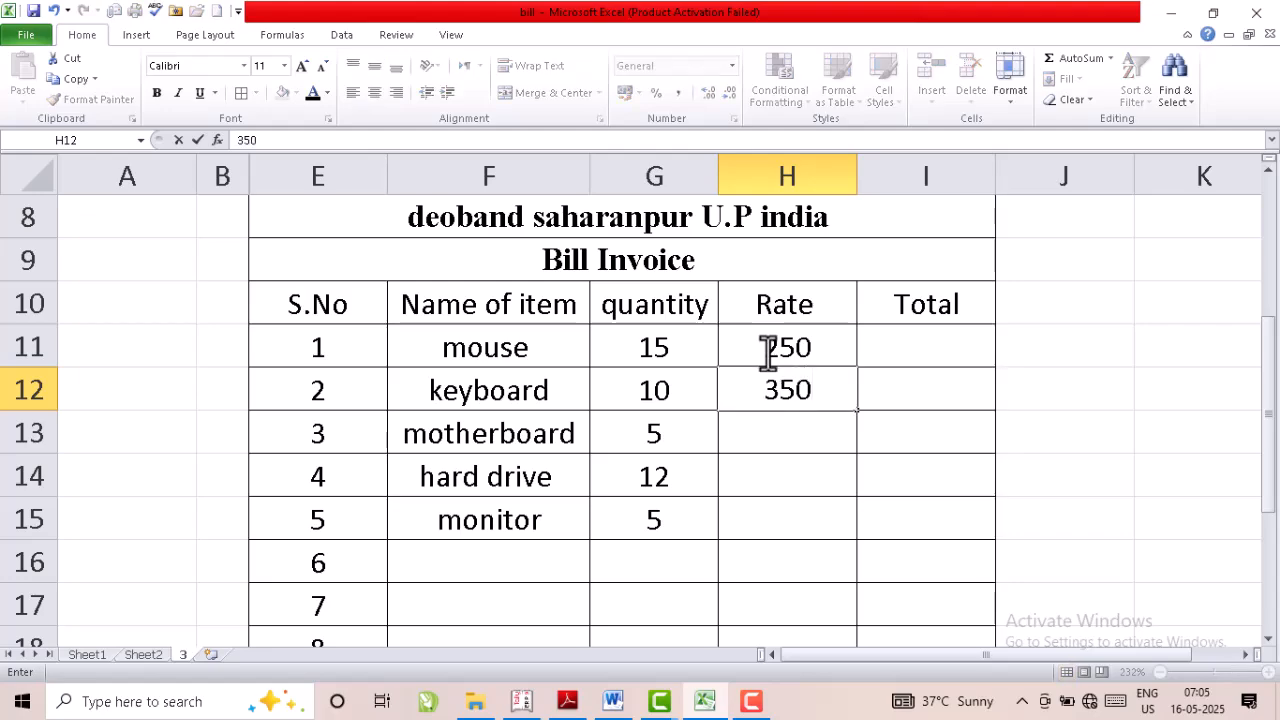
pyautogui.press('Return')
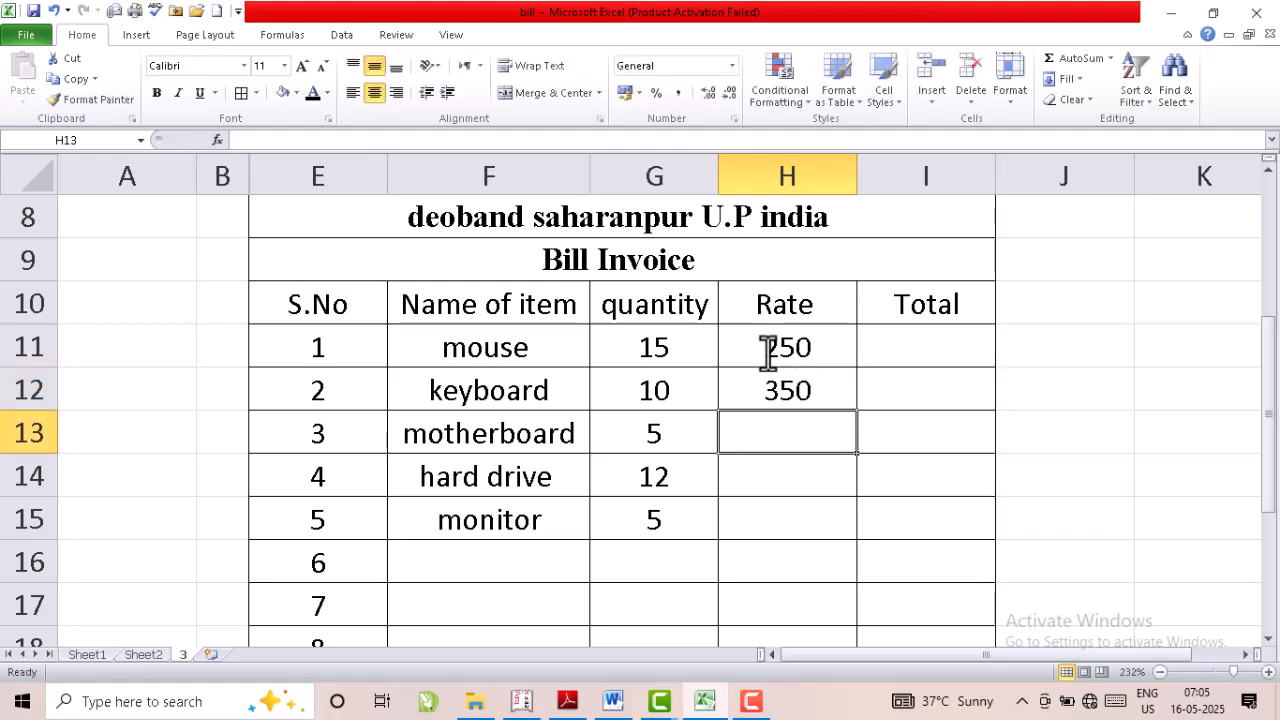
pyautogui.write('5000')
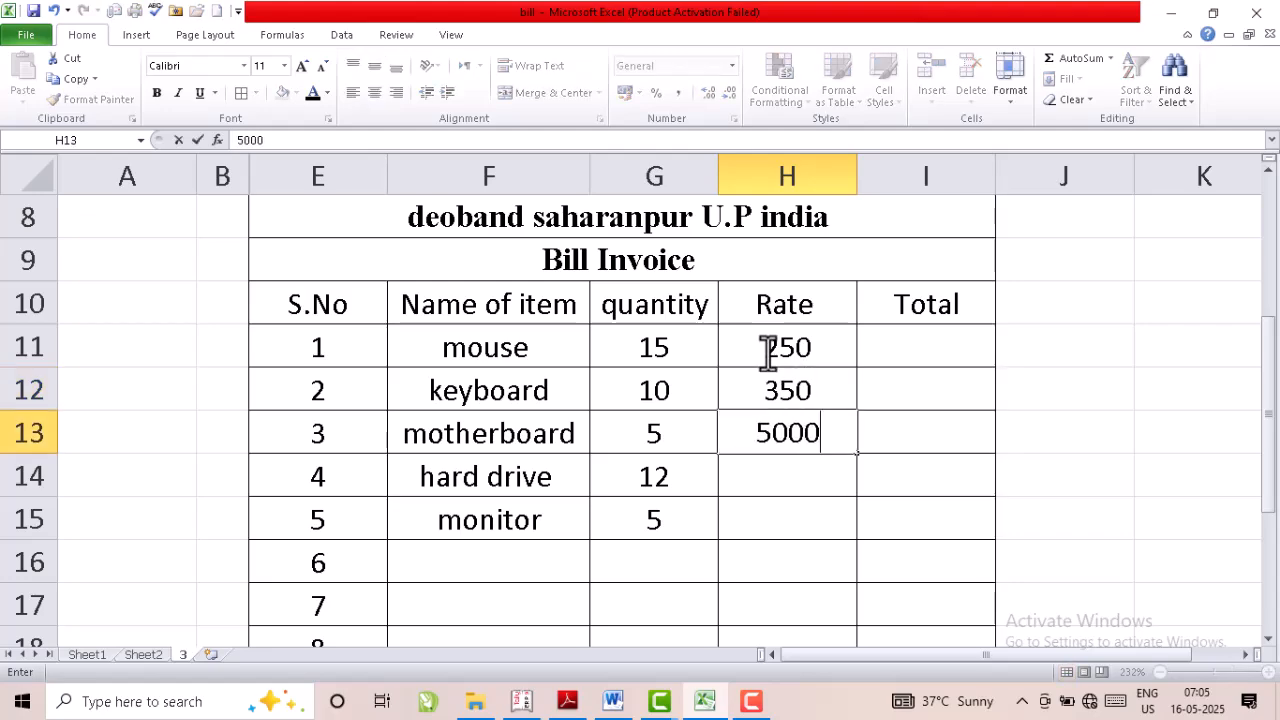
pyautogui.press('Return')
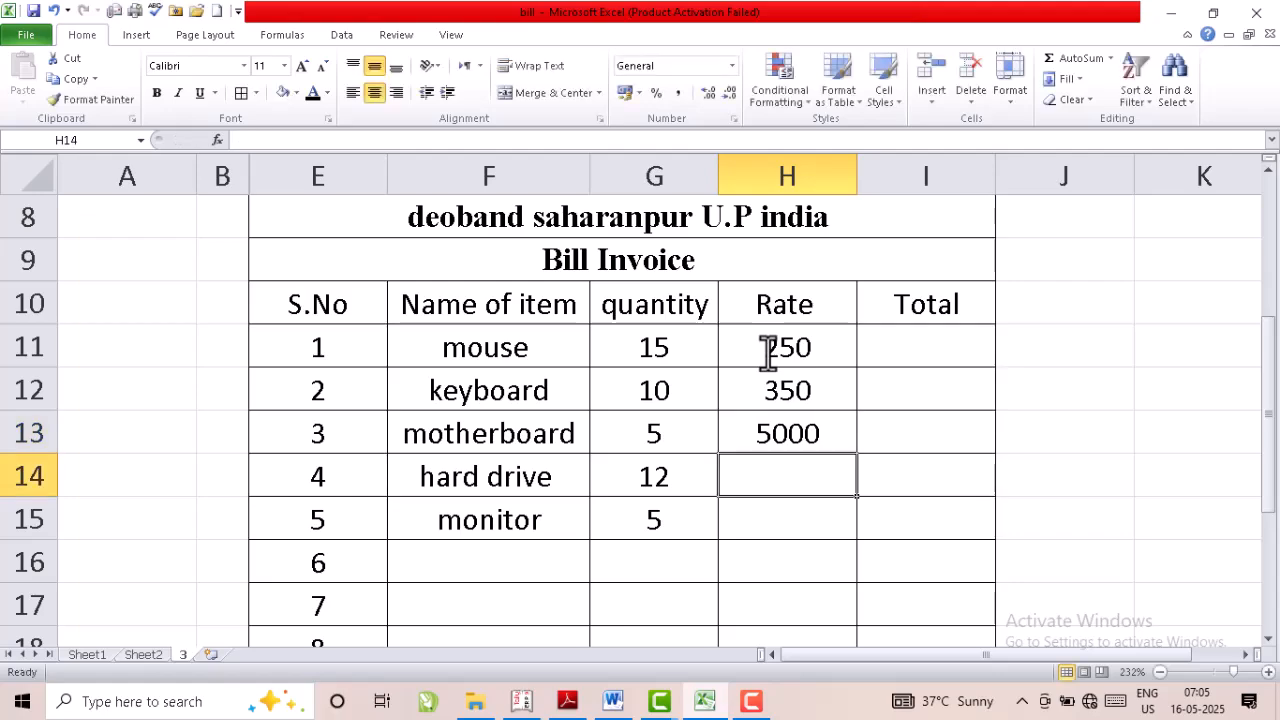
pyautogui.write('1500')
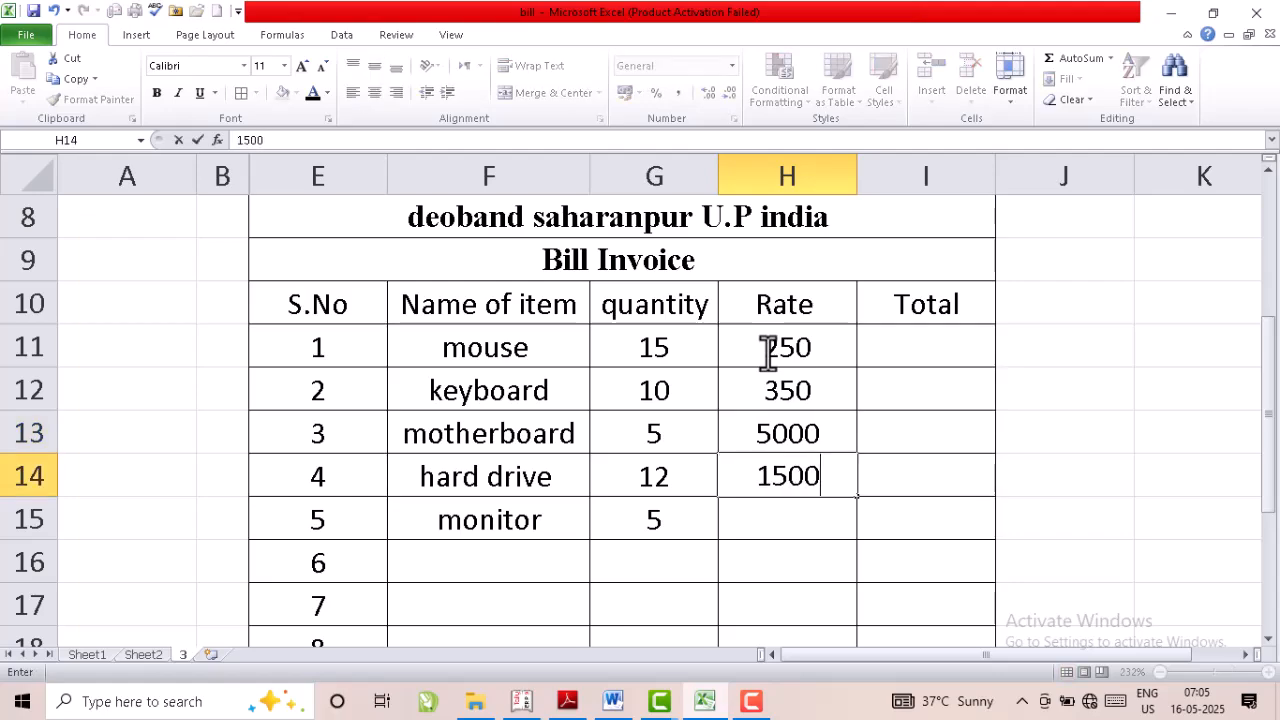
pyautogui.press('Return')
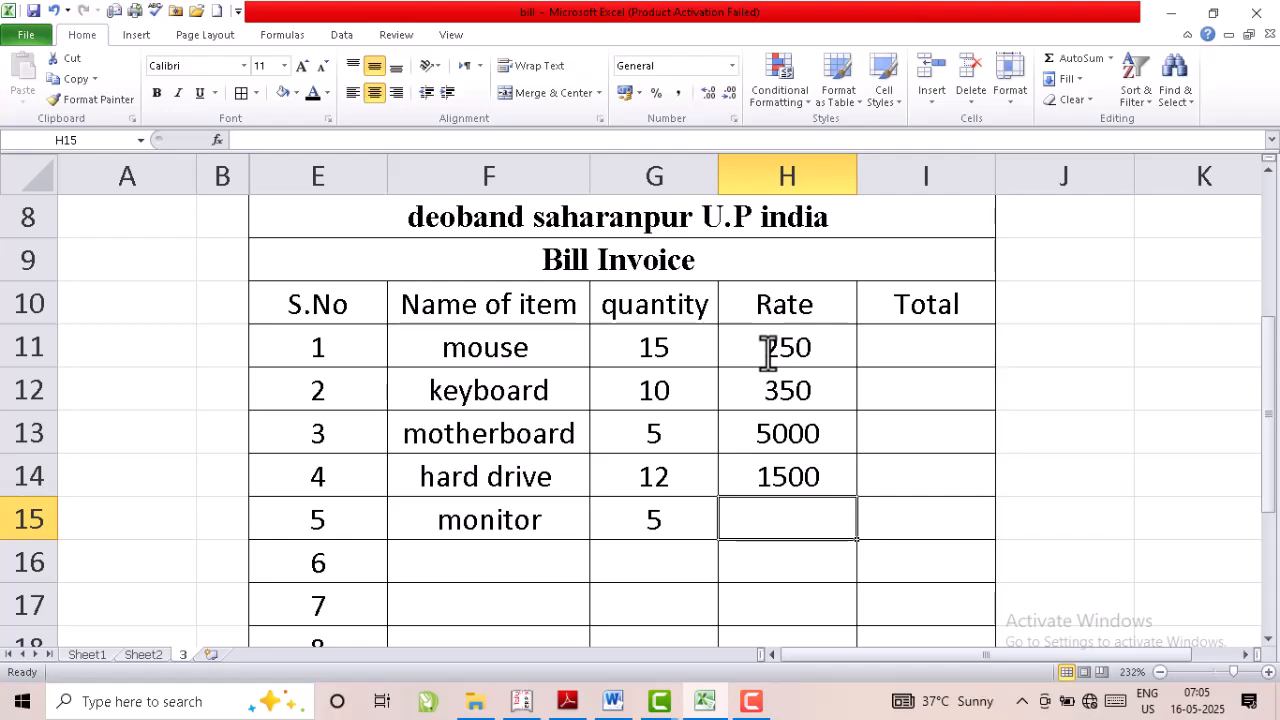
pyautogui.write('4000')
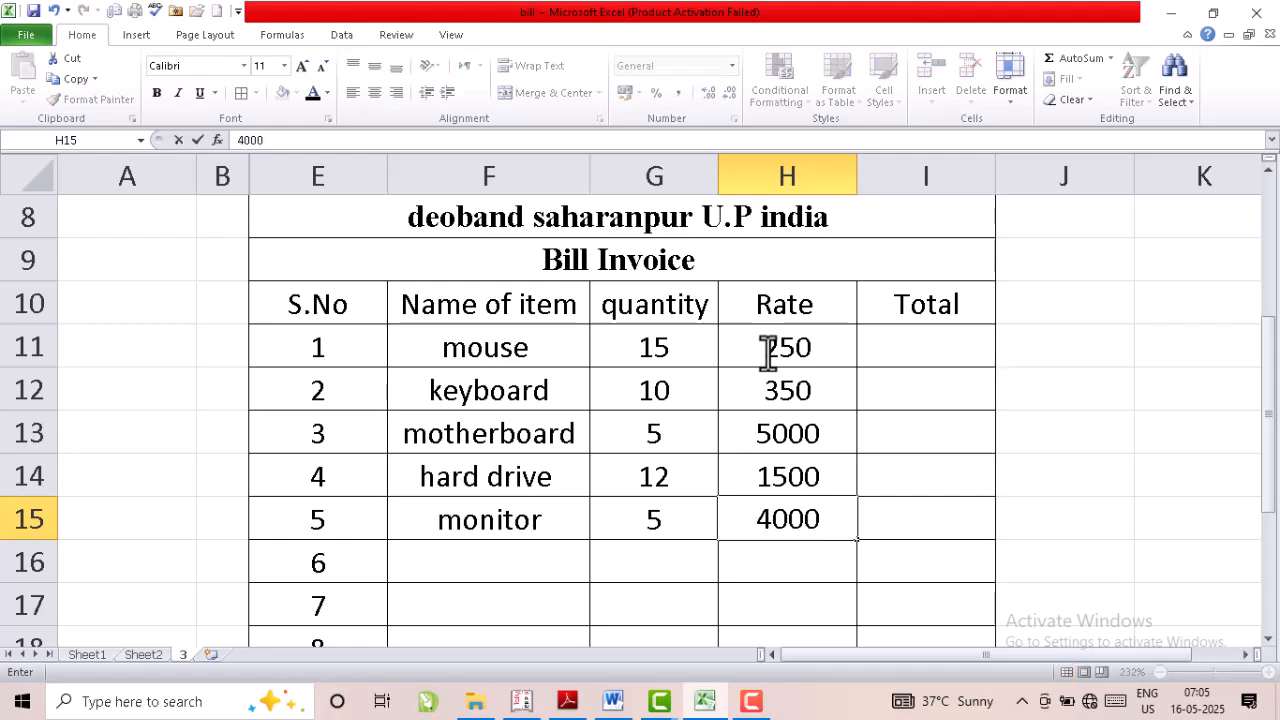
pyautogui.press('Return')
pyautogui.click(885, 355)
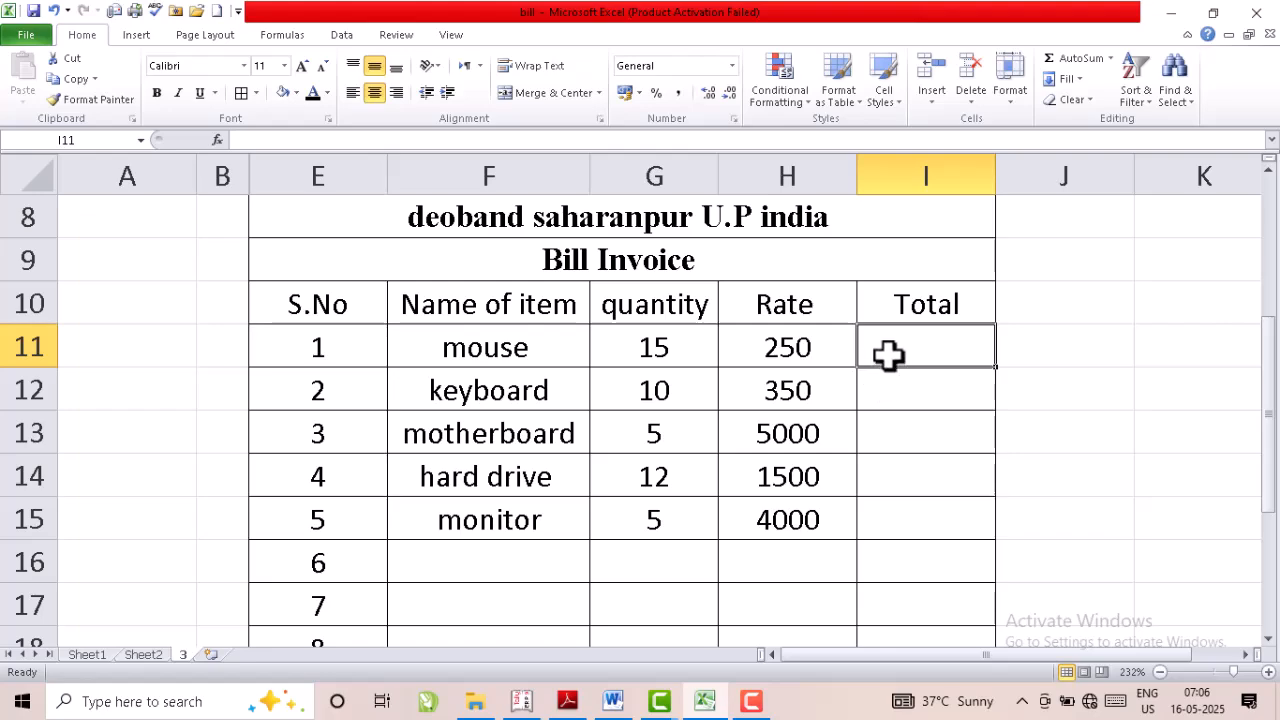
# Calculate the mouse's total in cell I11 by multiplying quantity by rate with the formula =G11*H11
pyautogui.write('=')
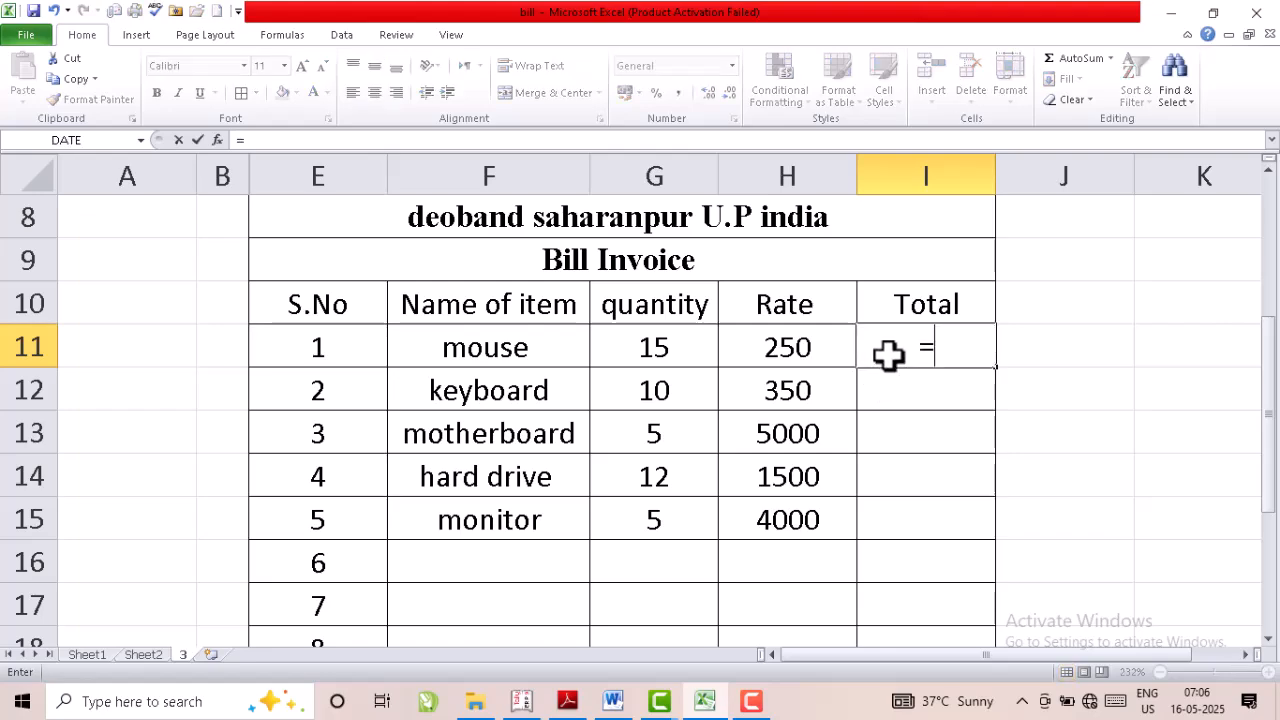
pyautogui.click(666, 346)
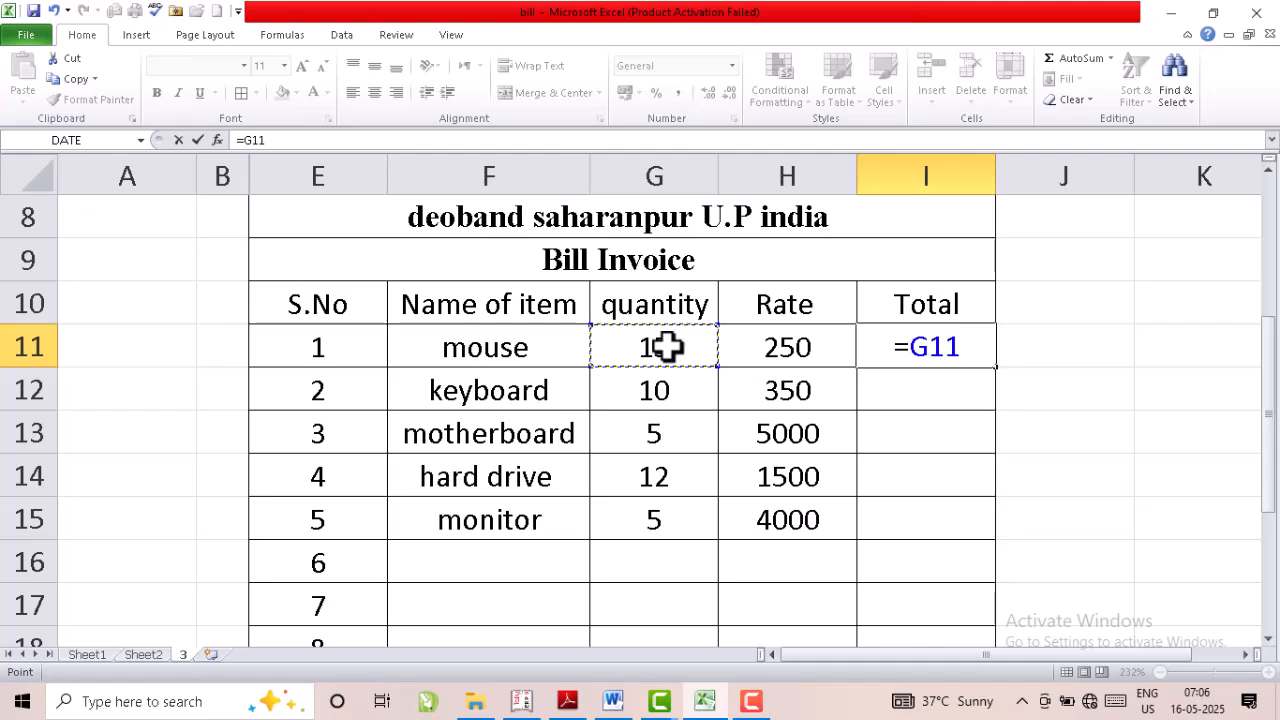
pyautogui.write('*')
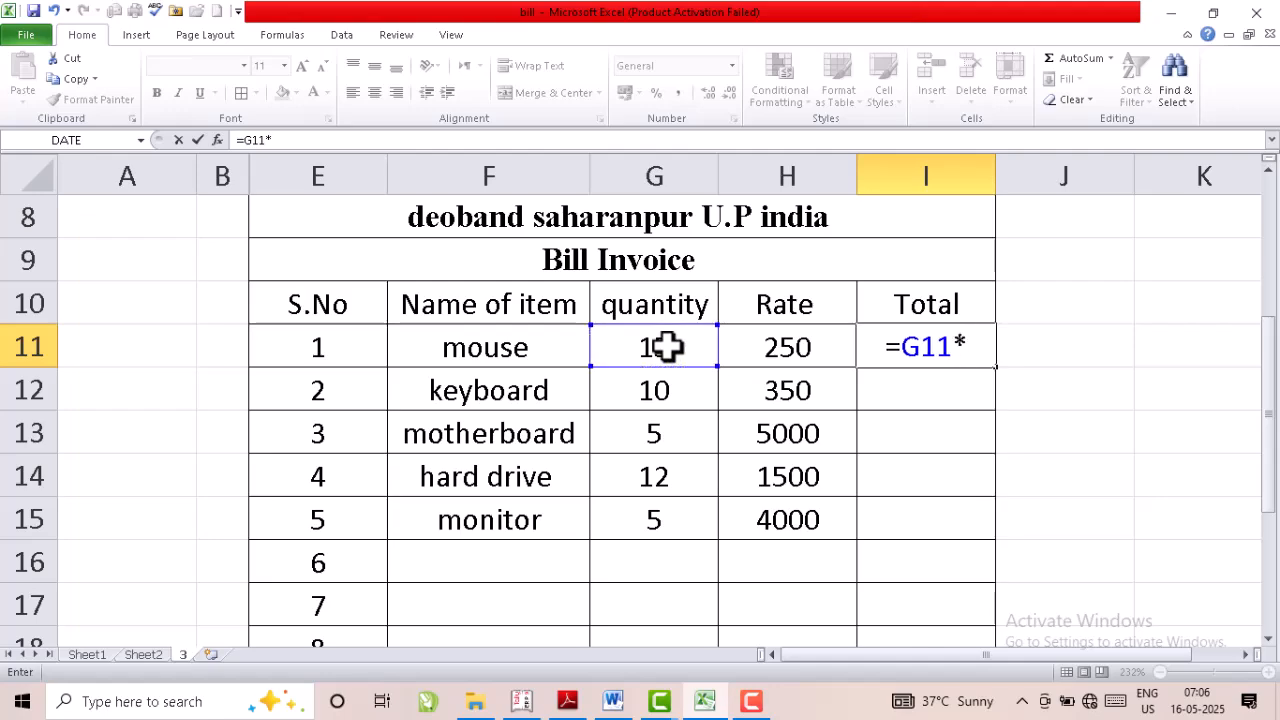
pyautogui.click(777, 349)
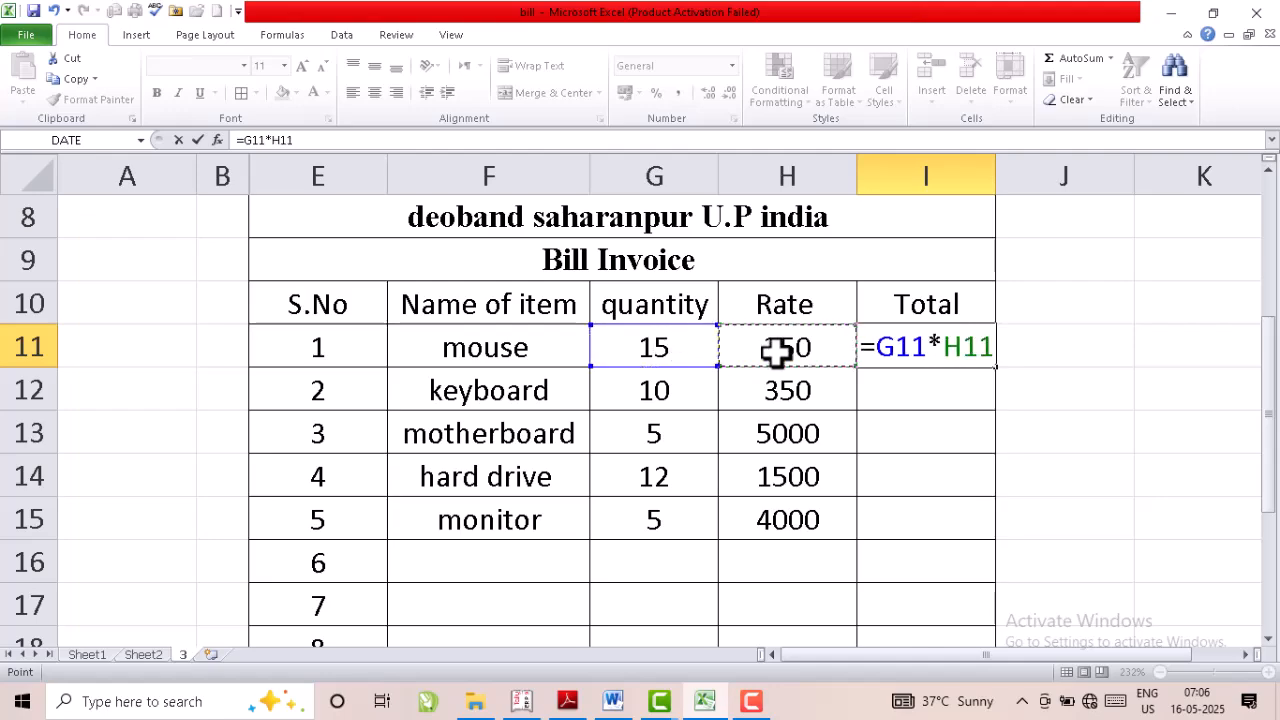
pyautogui.press('Return')
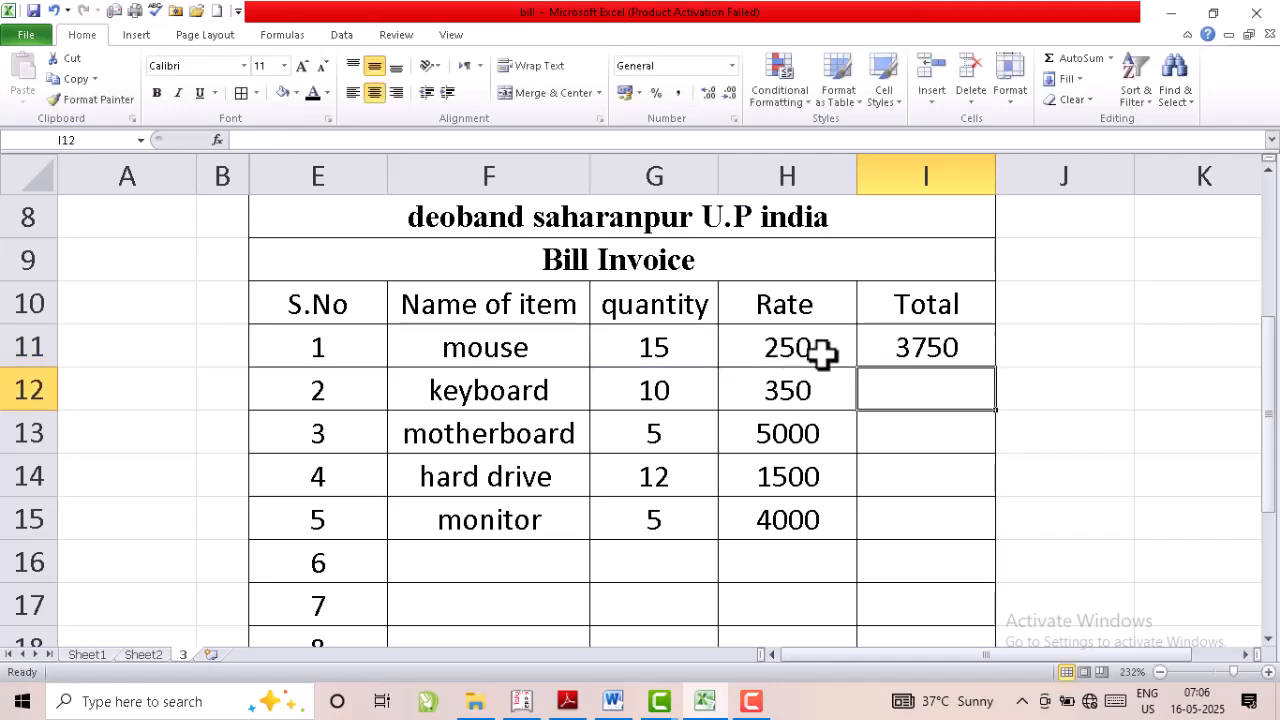
# Fill the total formula from cell I11 down through cell I22
pyautogui.click(906, 348)
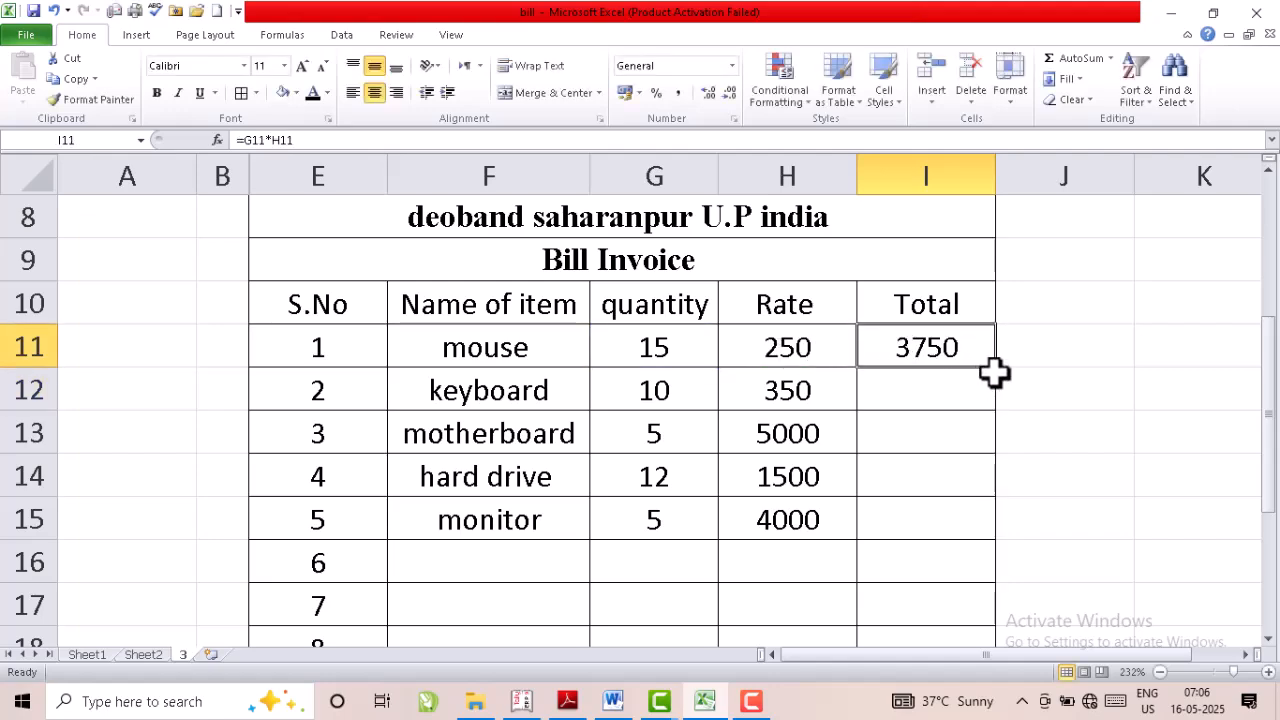
pyautogui.moveTo(995, 366); pyautogui.dragTo(954, 540)
pyautogui.scroll(1, 891, 466)
pyautogui.scroll(1, 836, 417)
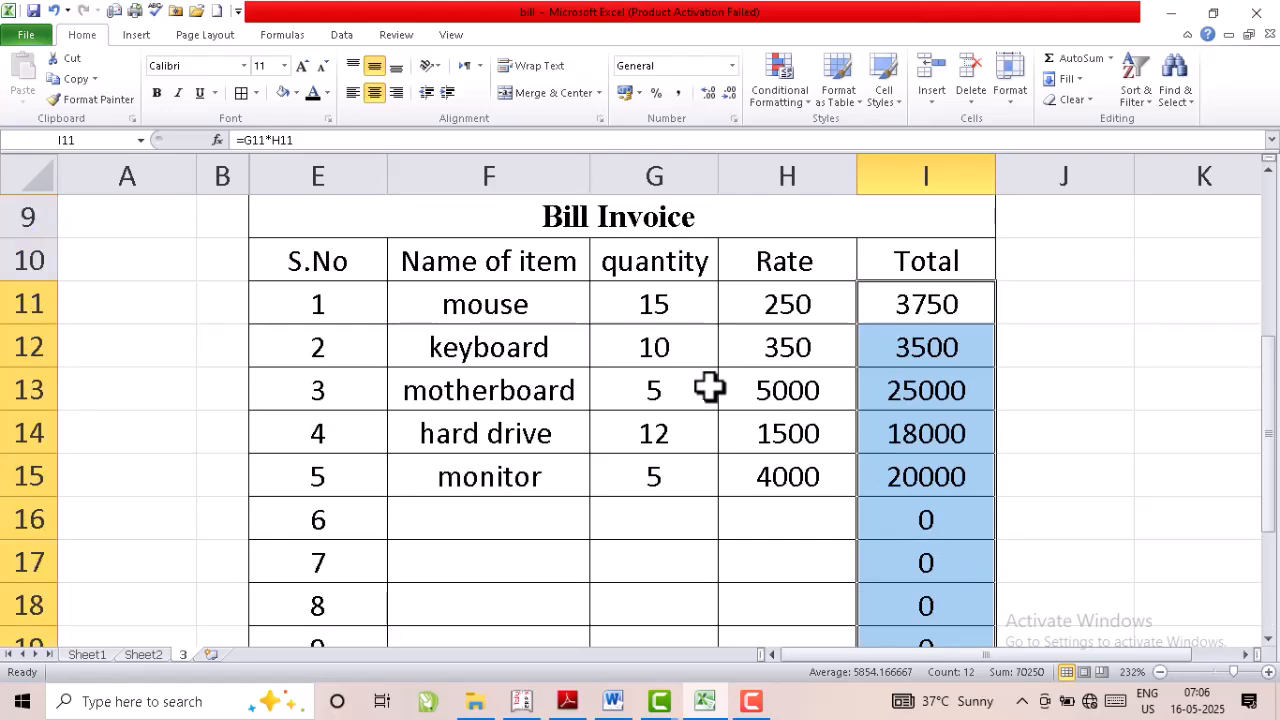
# Change the hard drive's quantity in cell G14 to 250
pyautogui.click(712, 352)
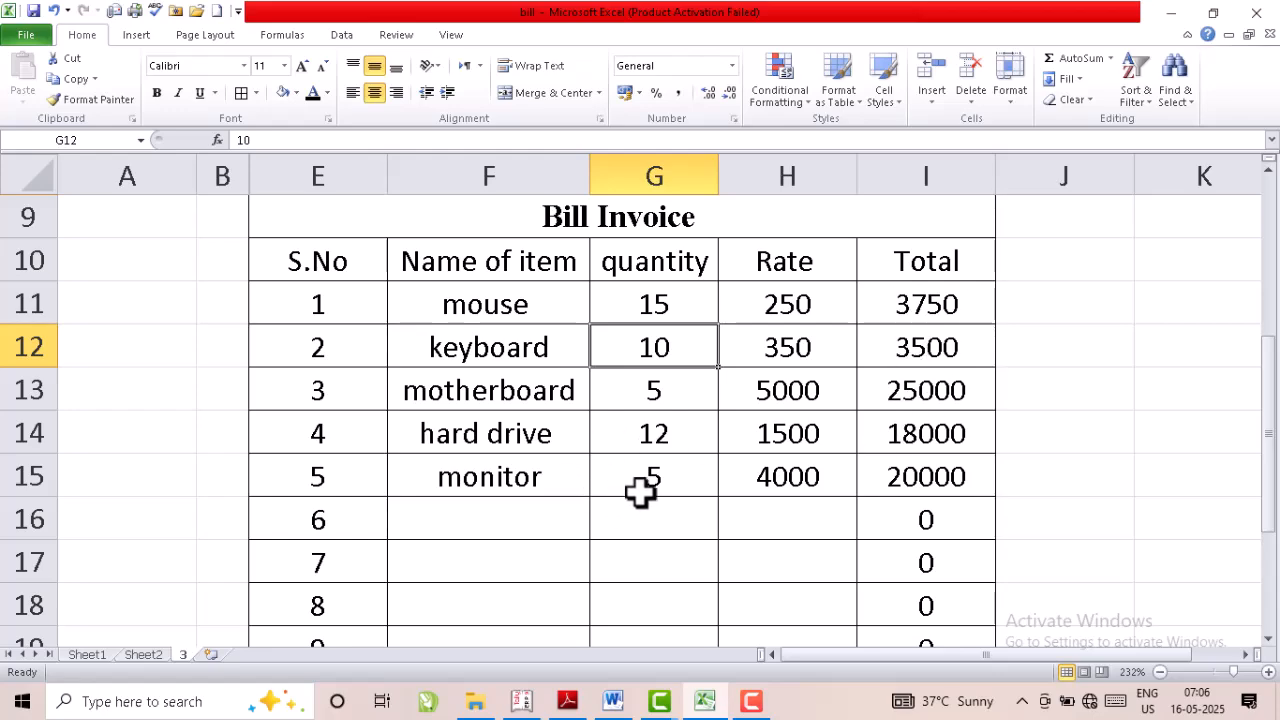
pyautogui.click(663, 430)
pyautogui.doubleClick(678, 435)
pyautogui.moveTo(678, 435); pyautogui.dragTo(629, 434)
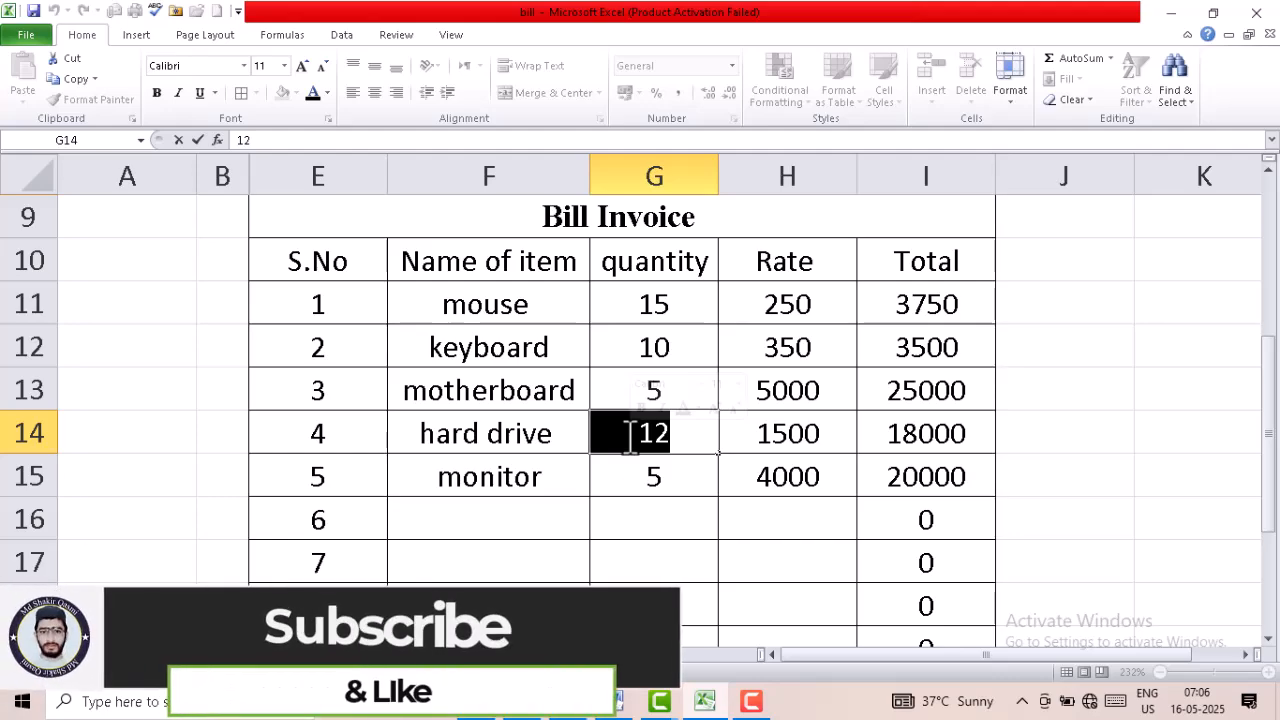
pyautogui.write('250')
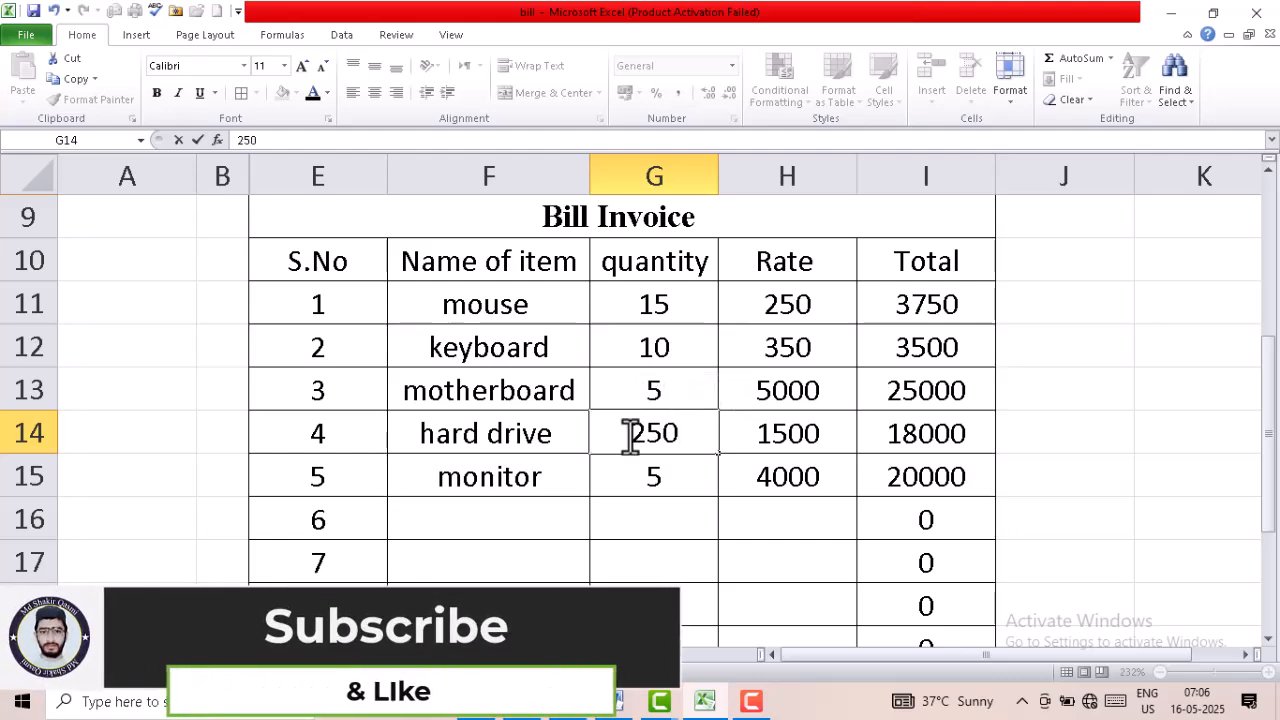
pyautogui.press('Return')
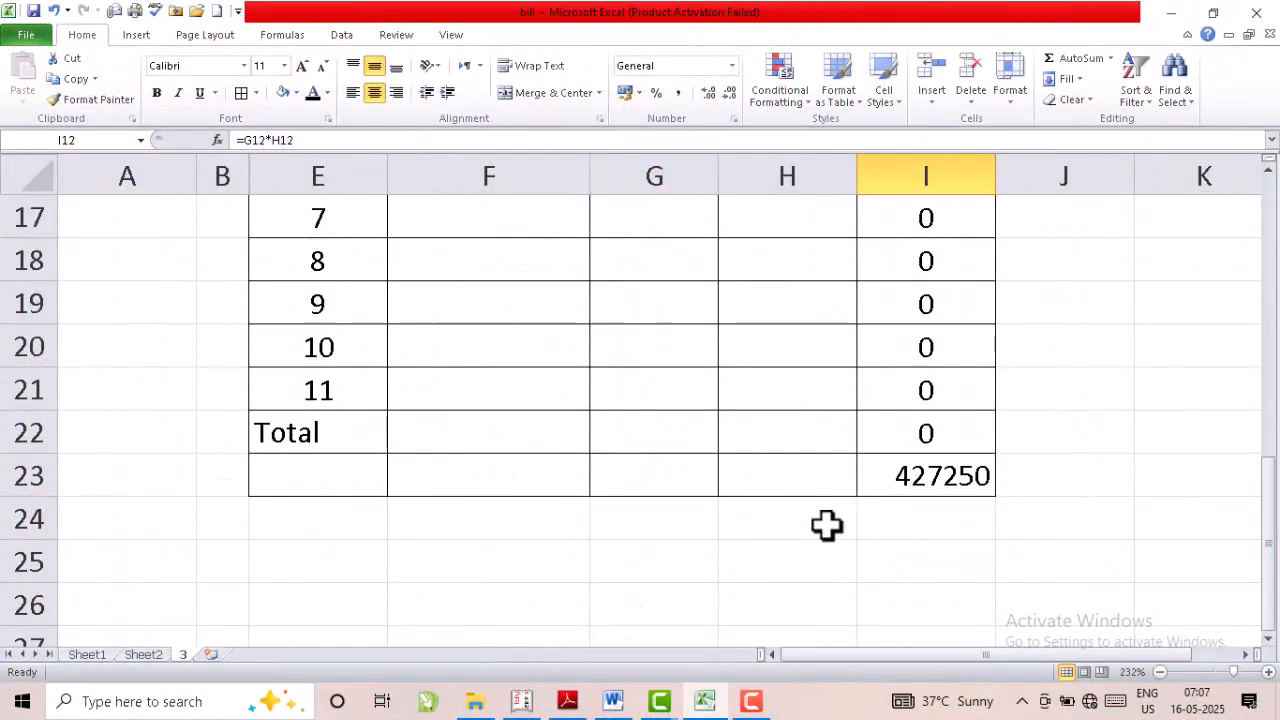
# Apply borders to all cells in H24:I28 below the item table and label cell H24 "Total Amount"
pyautogui.moveTo(789, 515); pyautogui.dragTo(886, 508)
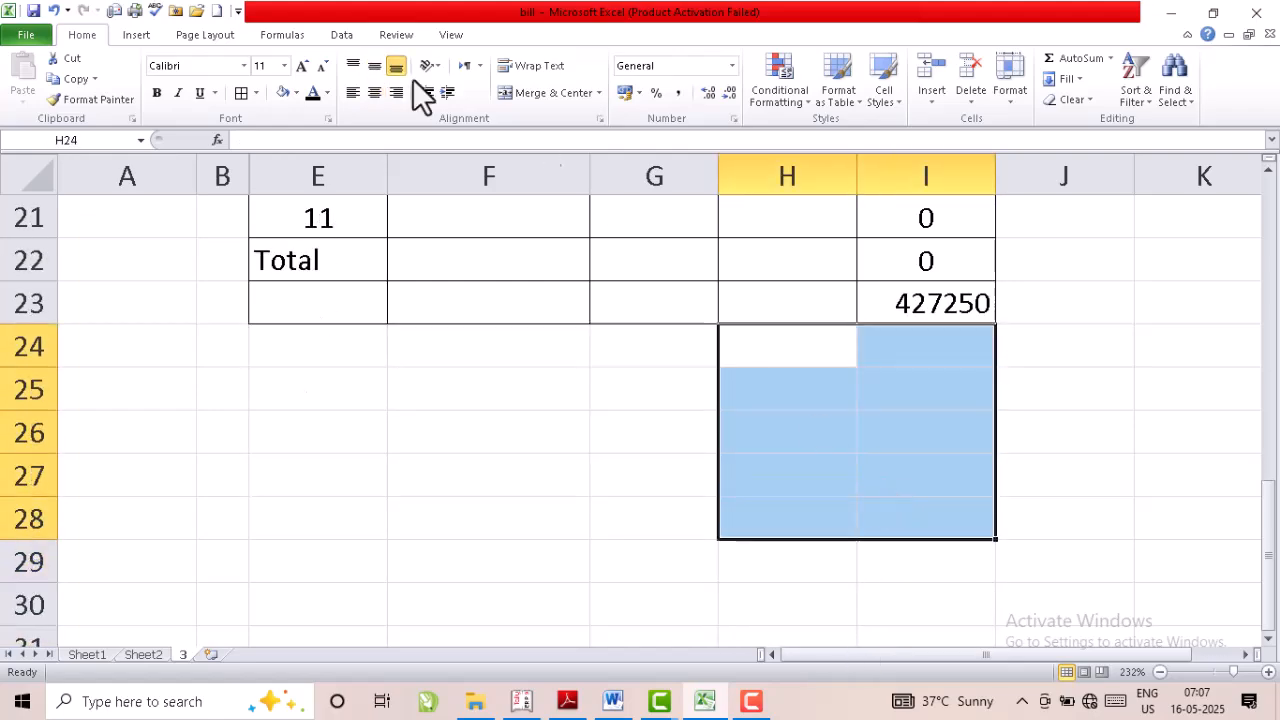
pyautogui.click(240, 94)
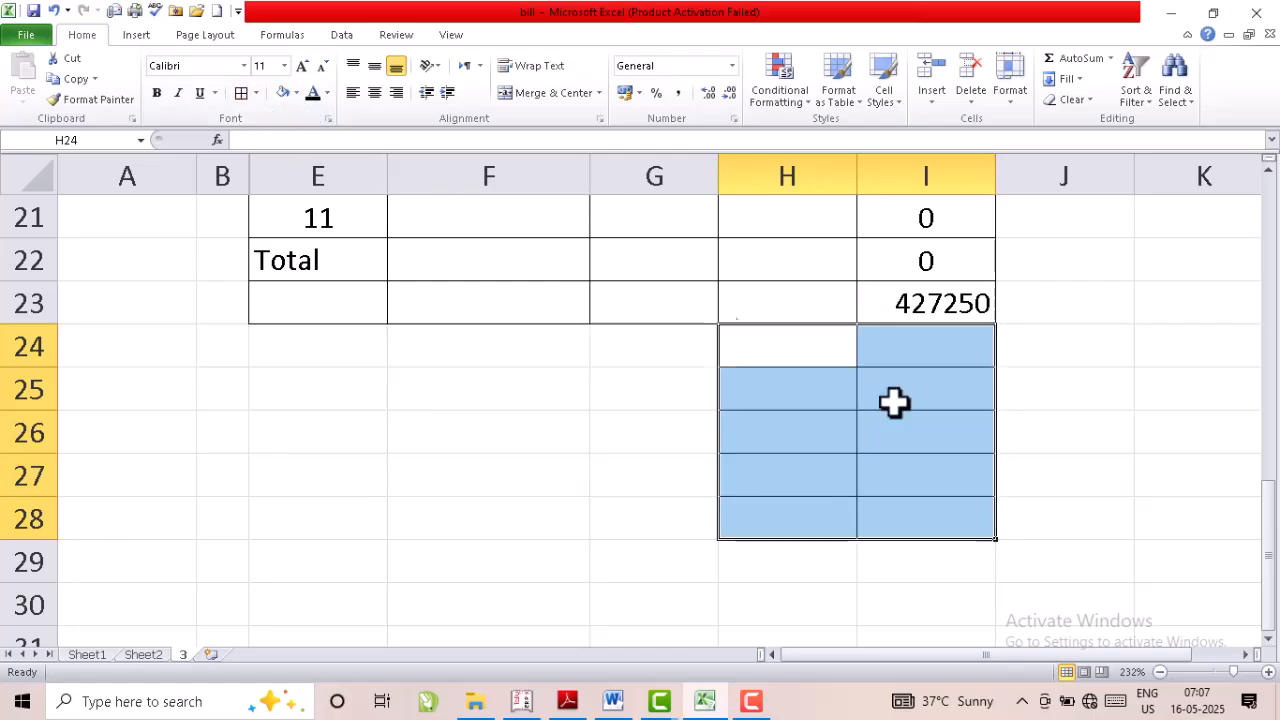
pyautogui.click(771, 347)
pyautogui.doubleClick(771, 347)
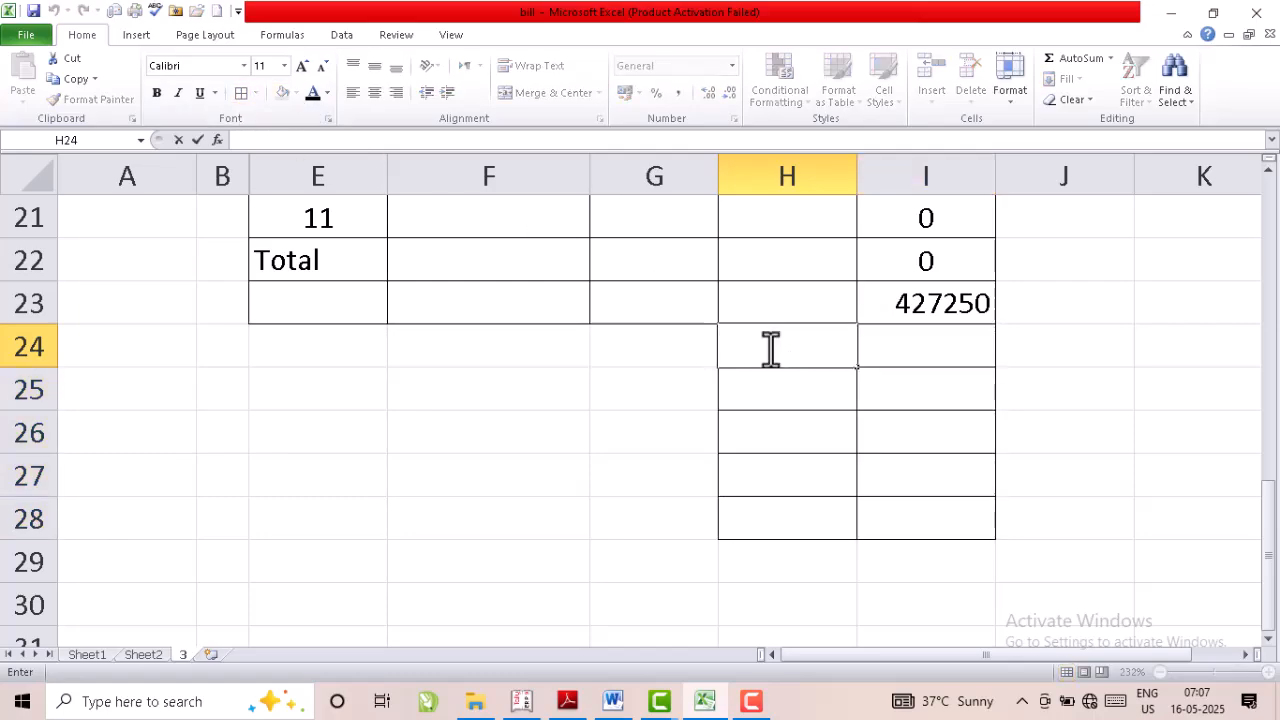
pyautogui.write('Tota')
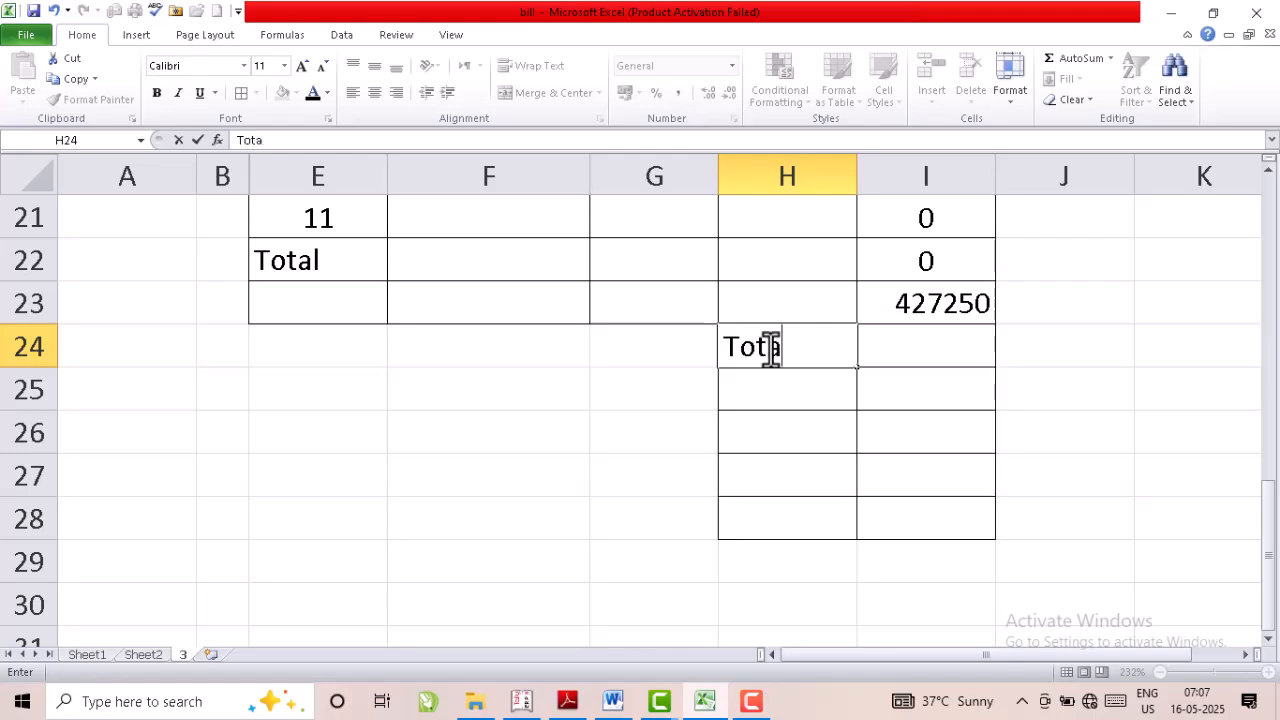
pyautogui.write('l Amount')
pyautogui.press('Return')
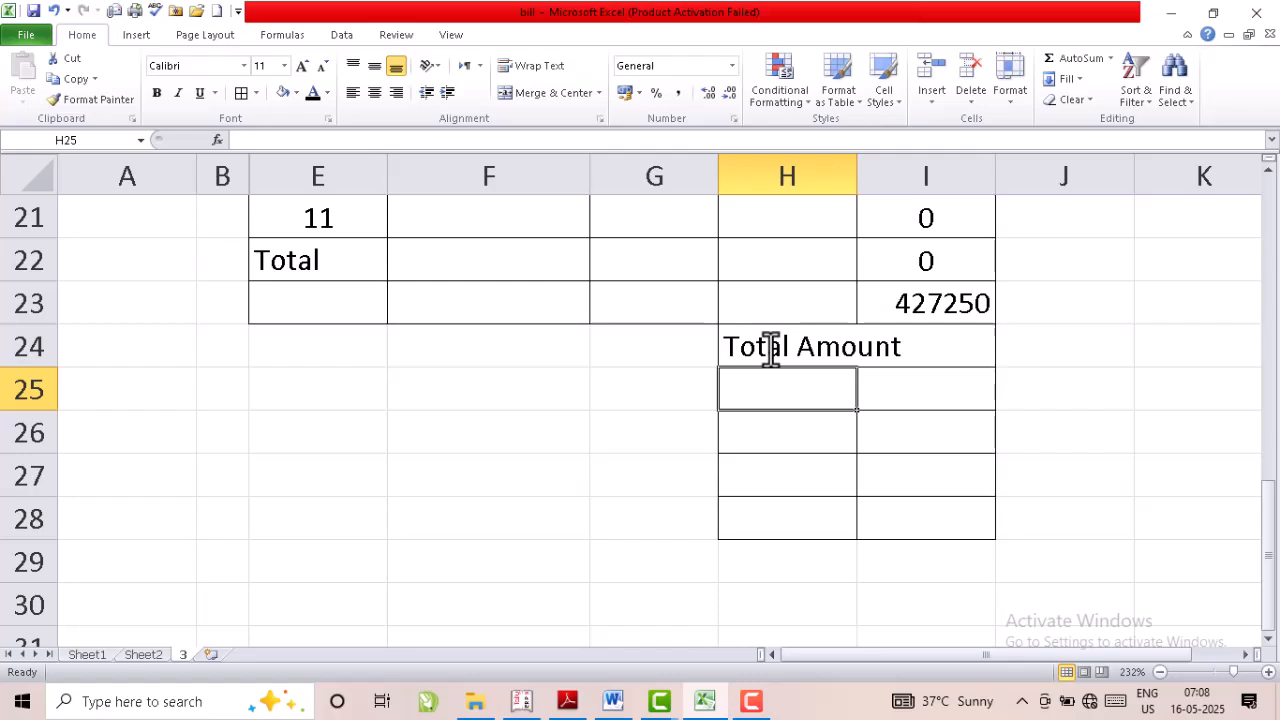
# Enter the summary labels "Discount 8%", "Gross Total", "GST 12%" and "Total amount paid" in cells H25 to H28
pyautogui.write('Discount 8%')
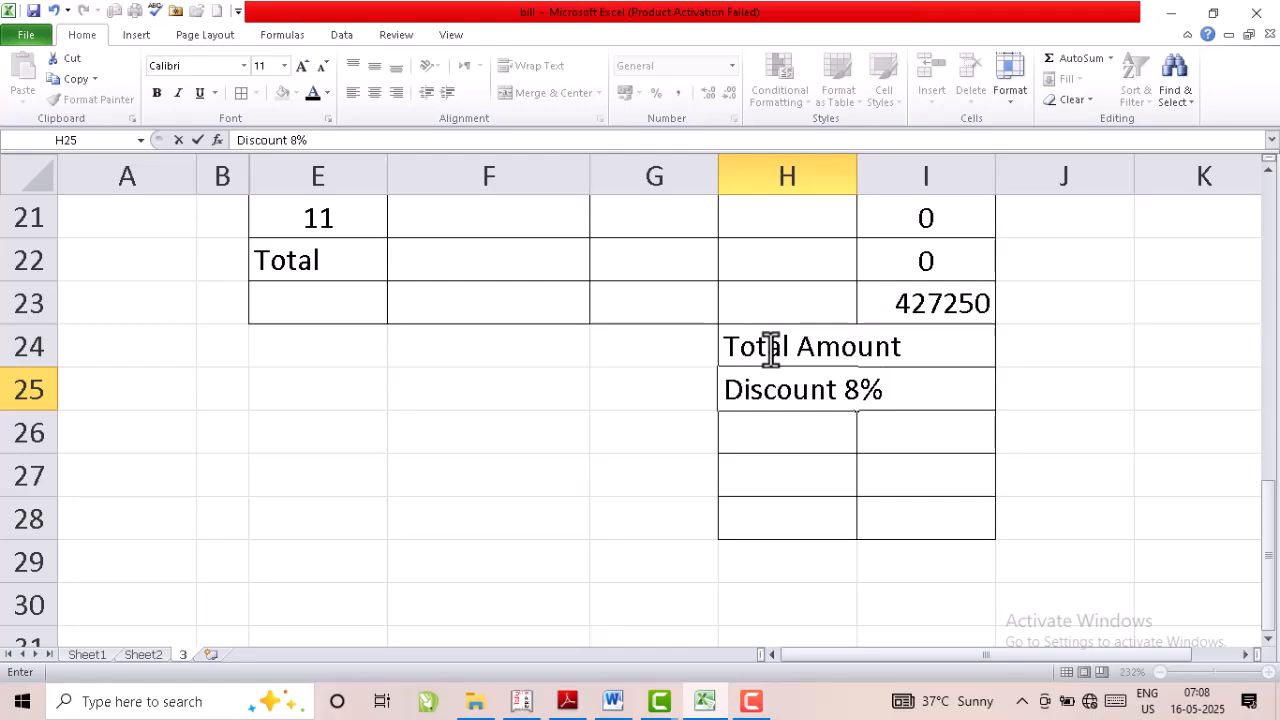
pyautogui.press('Return')
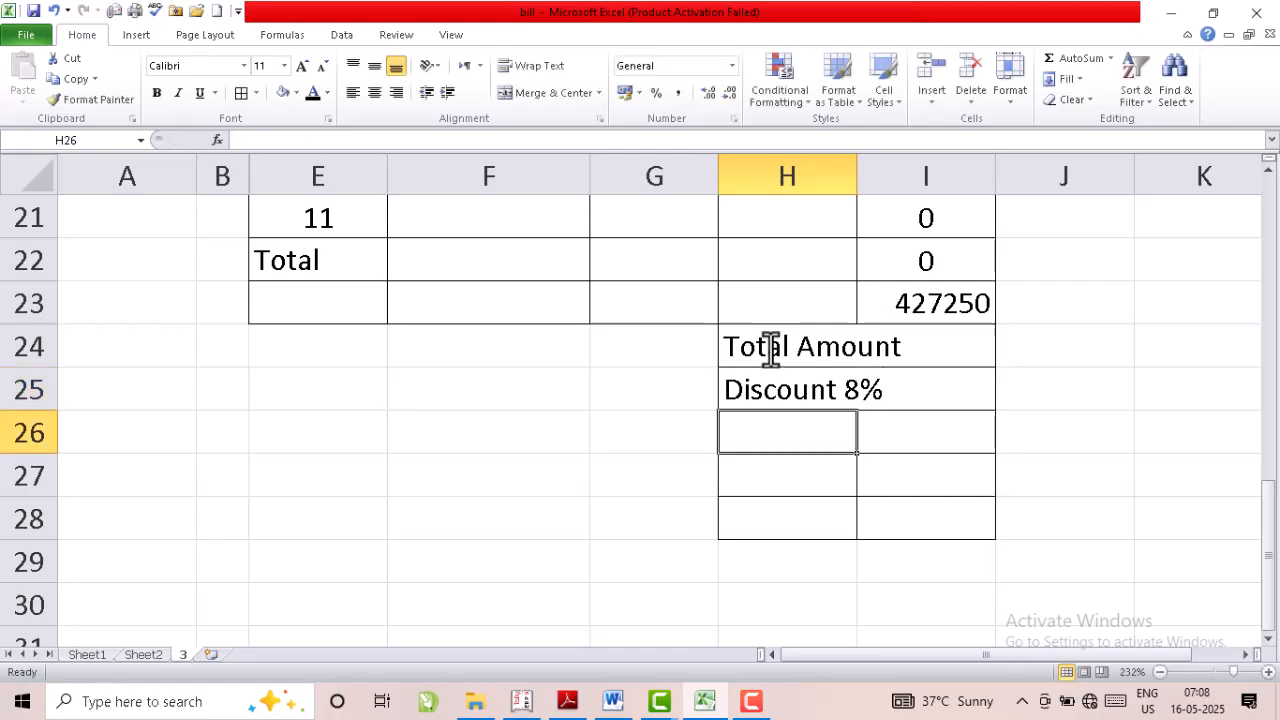
pyautogui.write('Grosd')
pyautogui.press('BackSpace')
pyautogui.write('s Total')
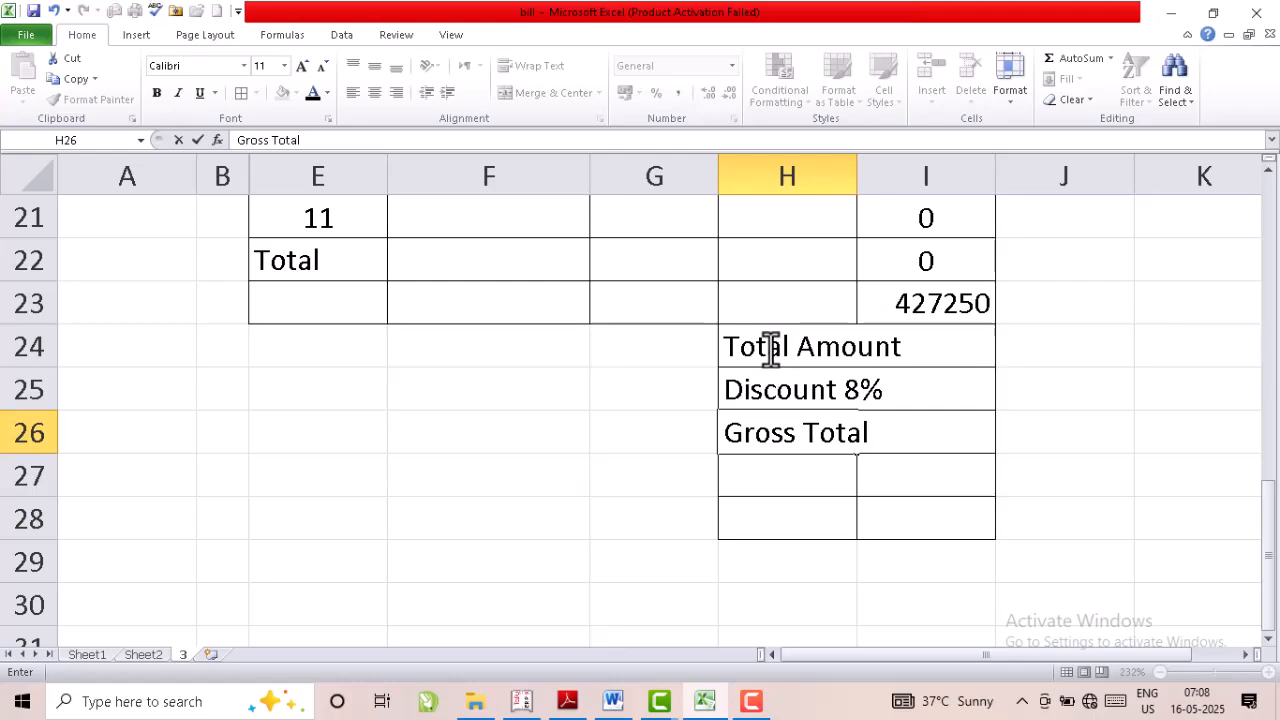
pyautogui.press('Return')
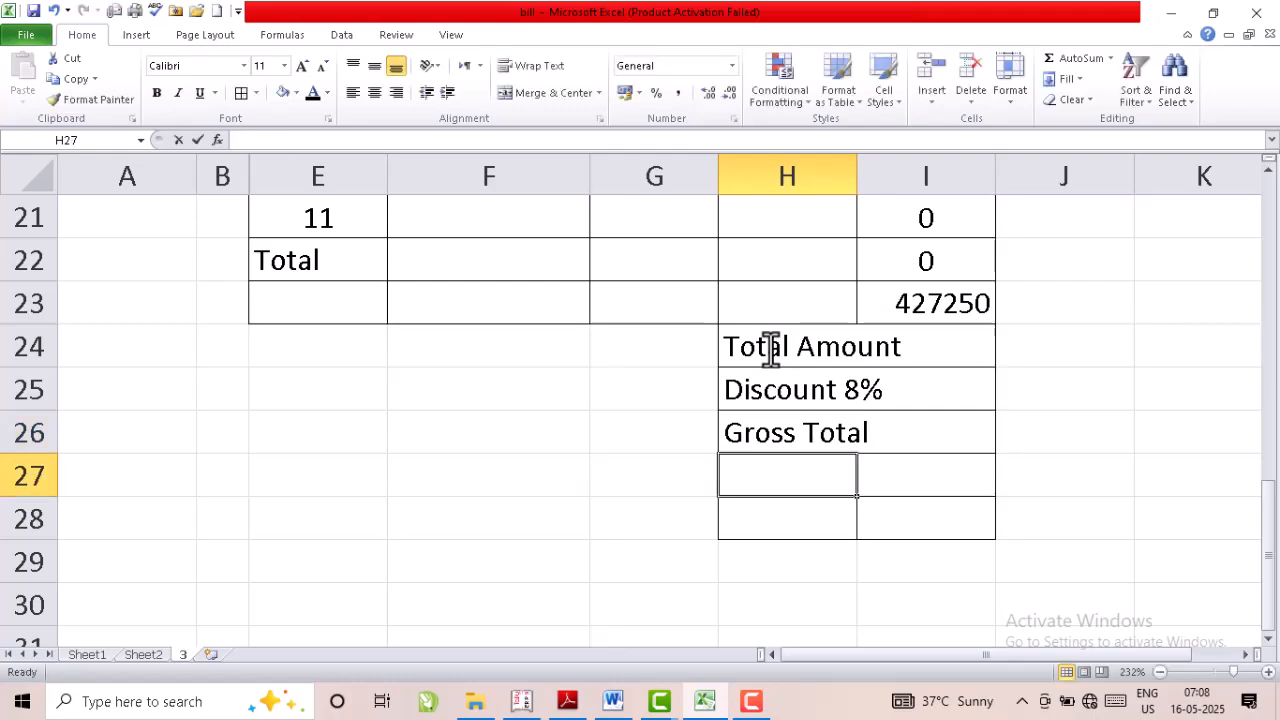
pyautogui.write('GST')
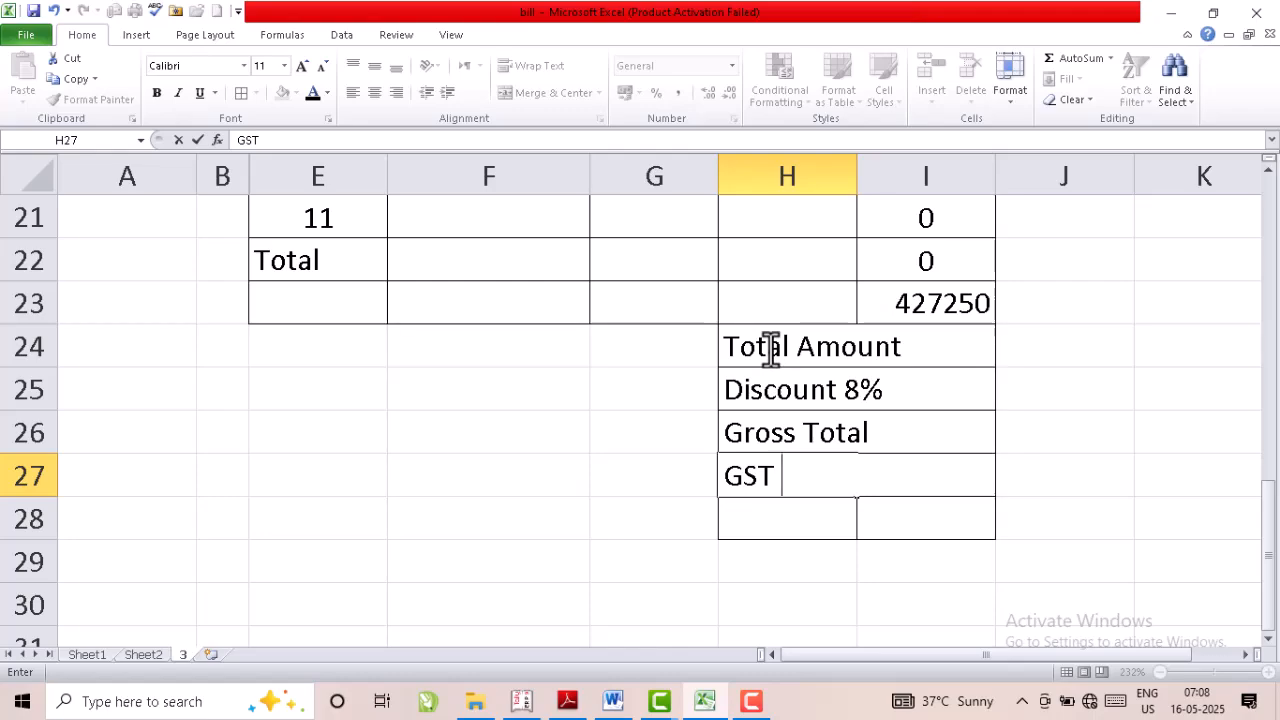
pyautogui.write(' 12%')
pyautogui.press('Return')
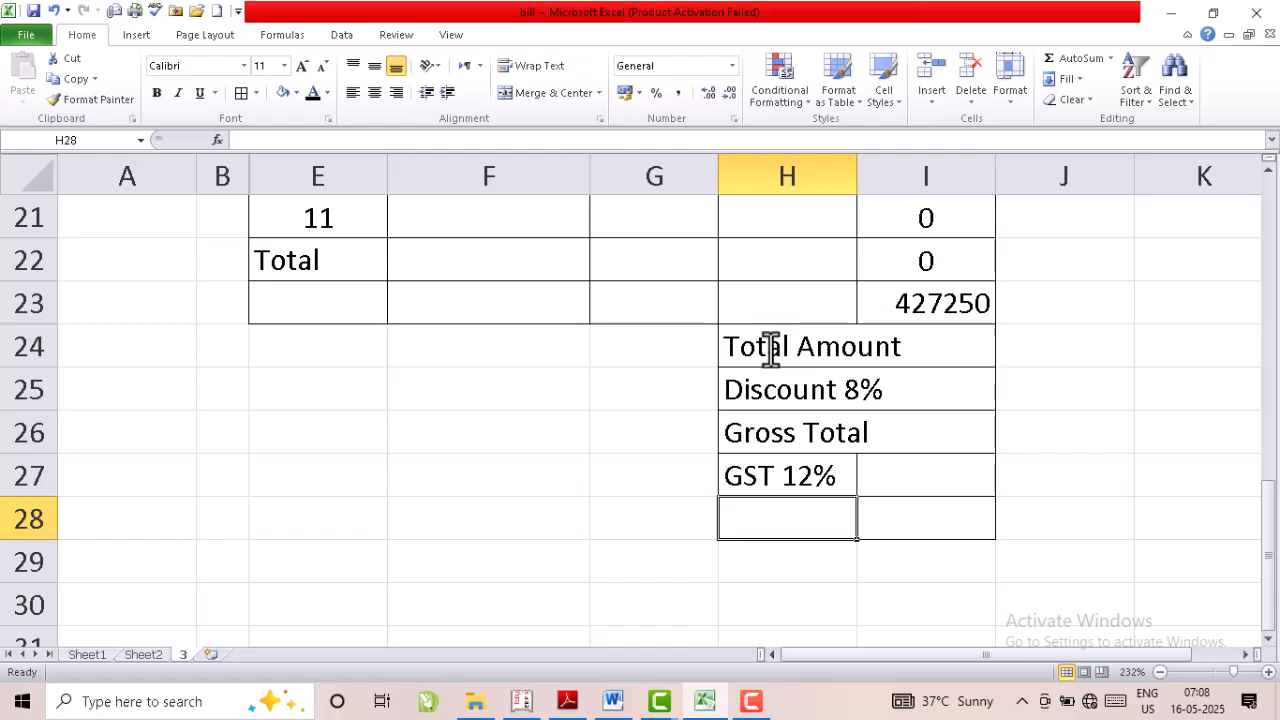
pyautogui.write('Total amount pa')
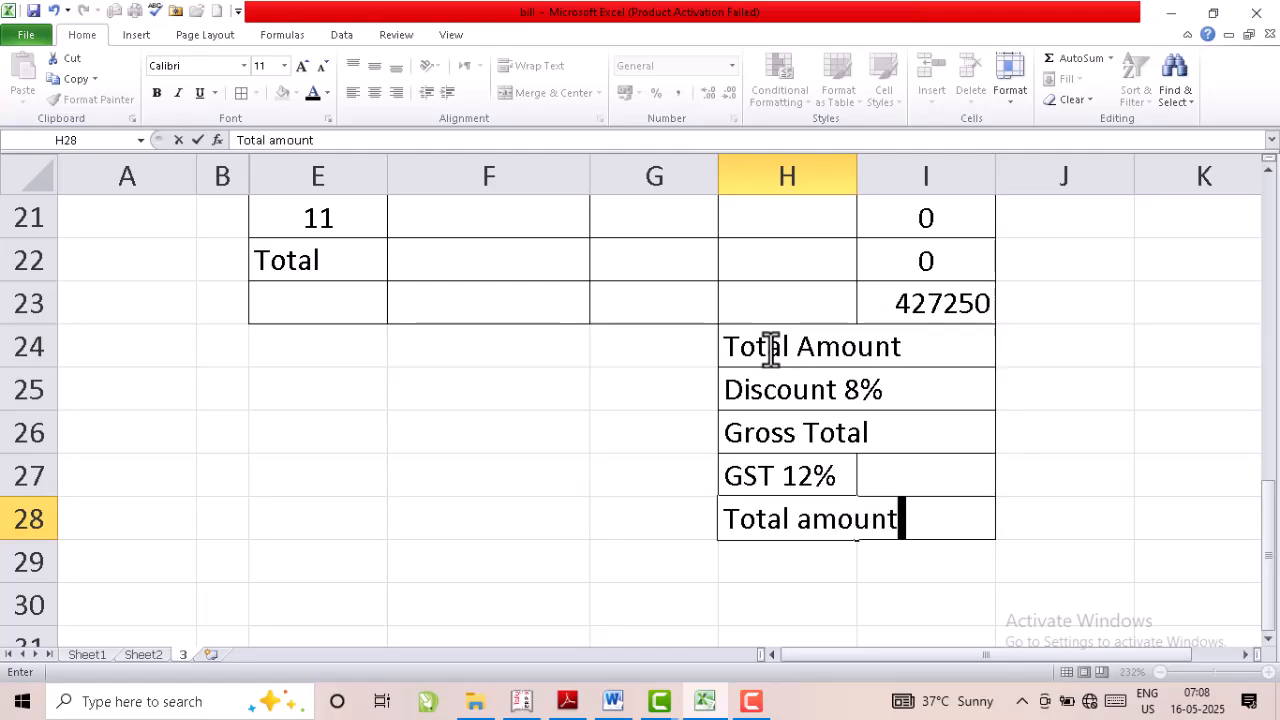
pyautogui.write('id')
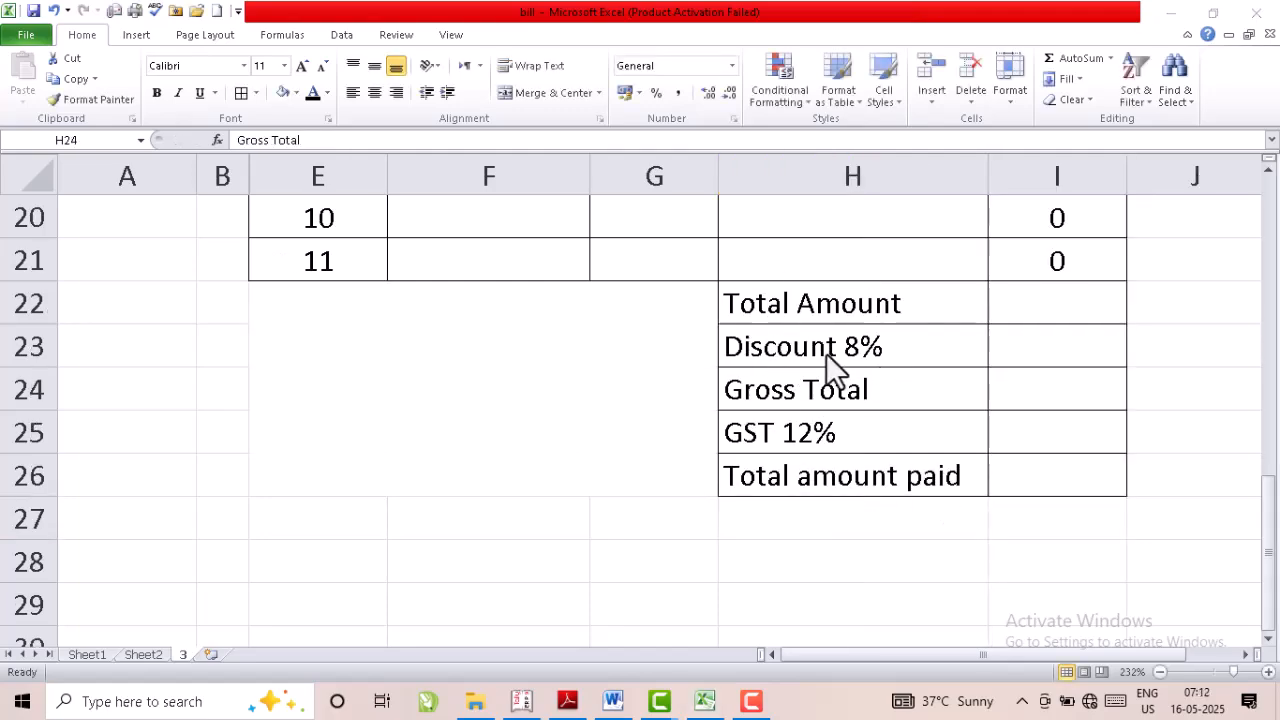
# Sum the item totals I11:I21 into cell I22 beside "Total Amount" with AutoSum
pyautogui.click(1048, 316)
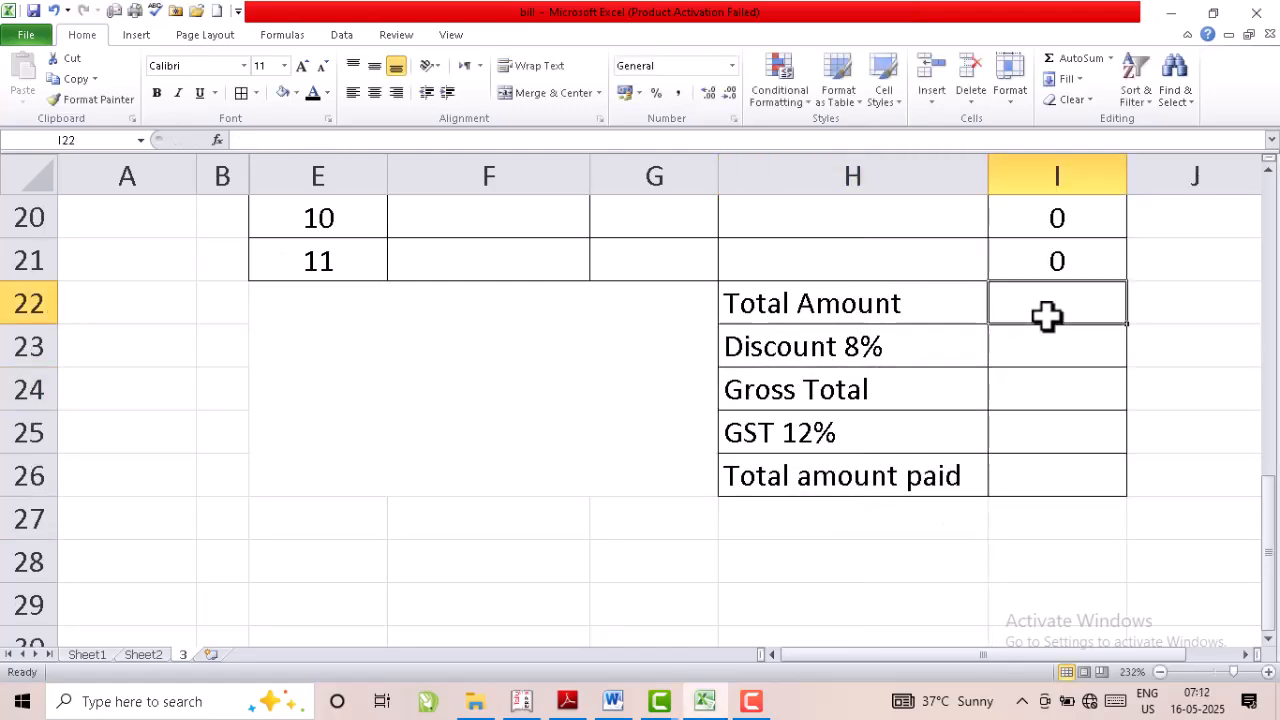
pyautogui.scroll(5, 1027, 341)
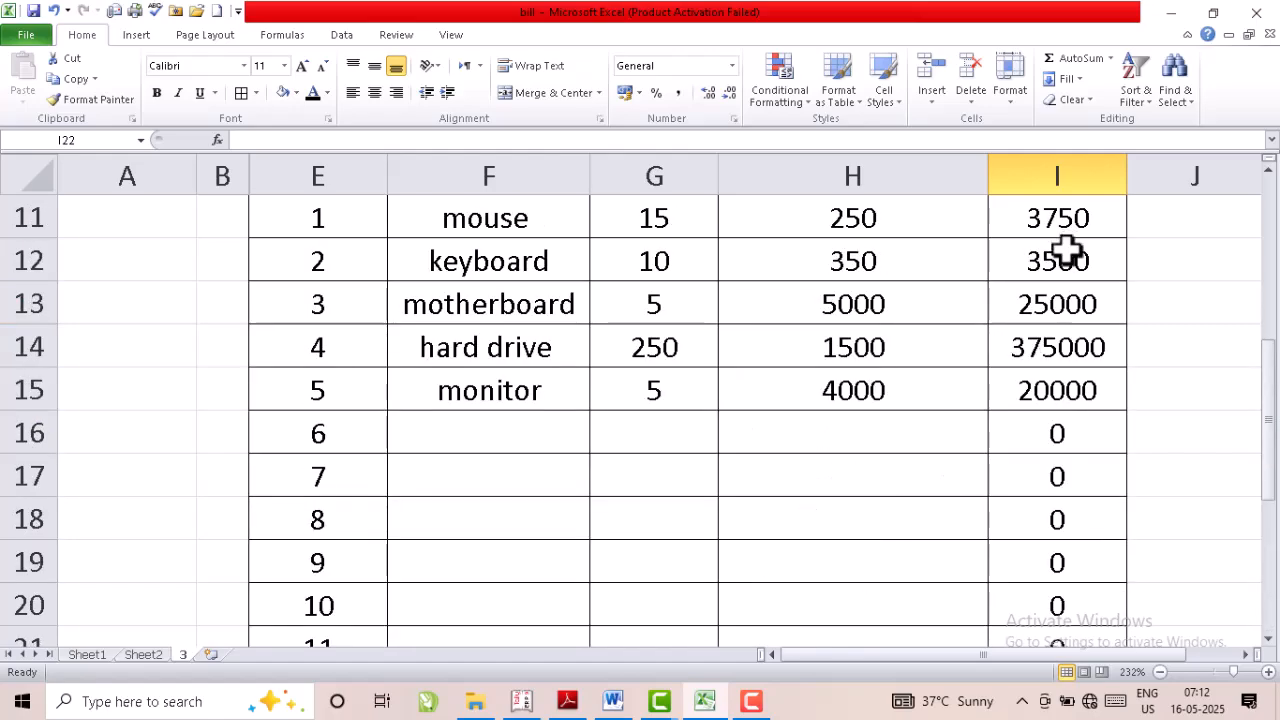
pyautogui.moveTo(1046, 488); pyautogui.dragTo(1021, 600)
pyautogui.moveTo(1031, 503); pyautogui.dragTo(1040, 473)
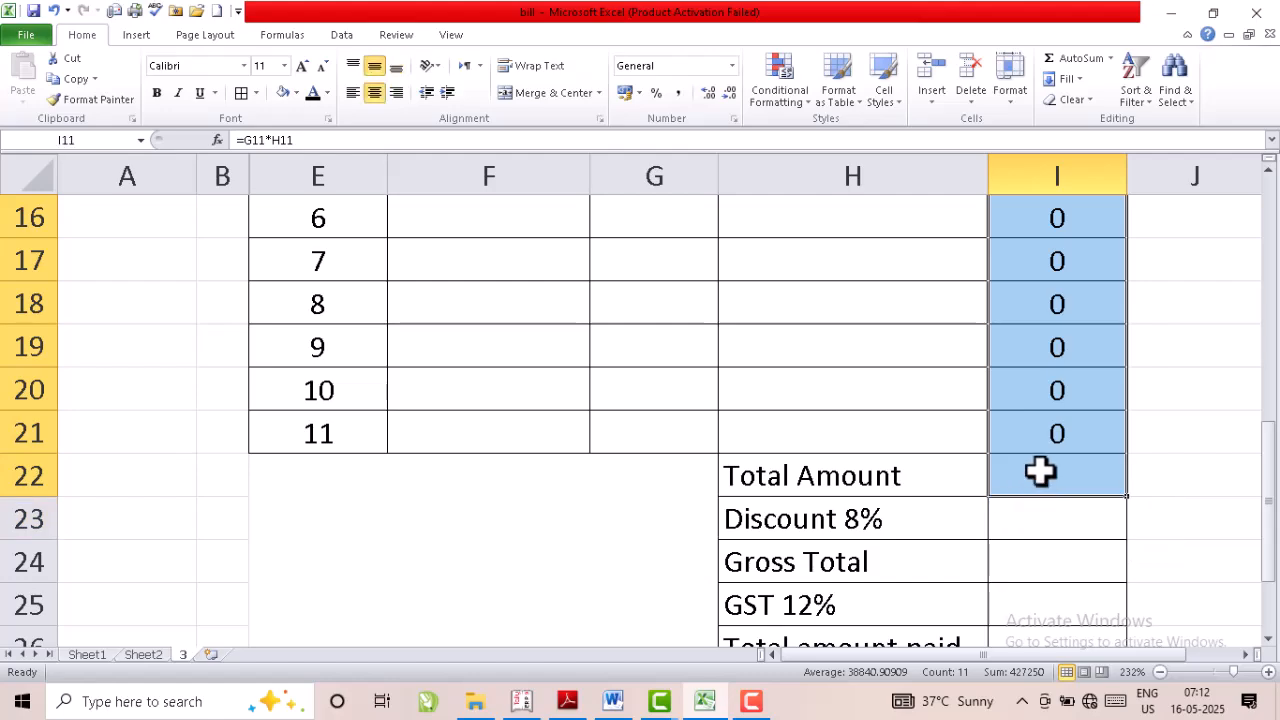
pyautogui.click(1068, 75)
pyautogui.scroll(-2, 1031, 514)
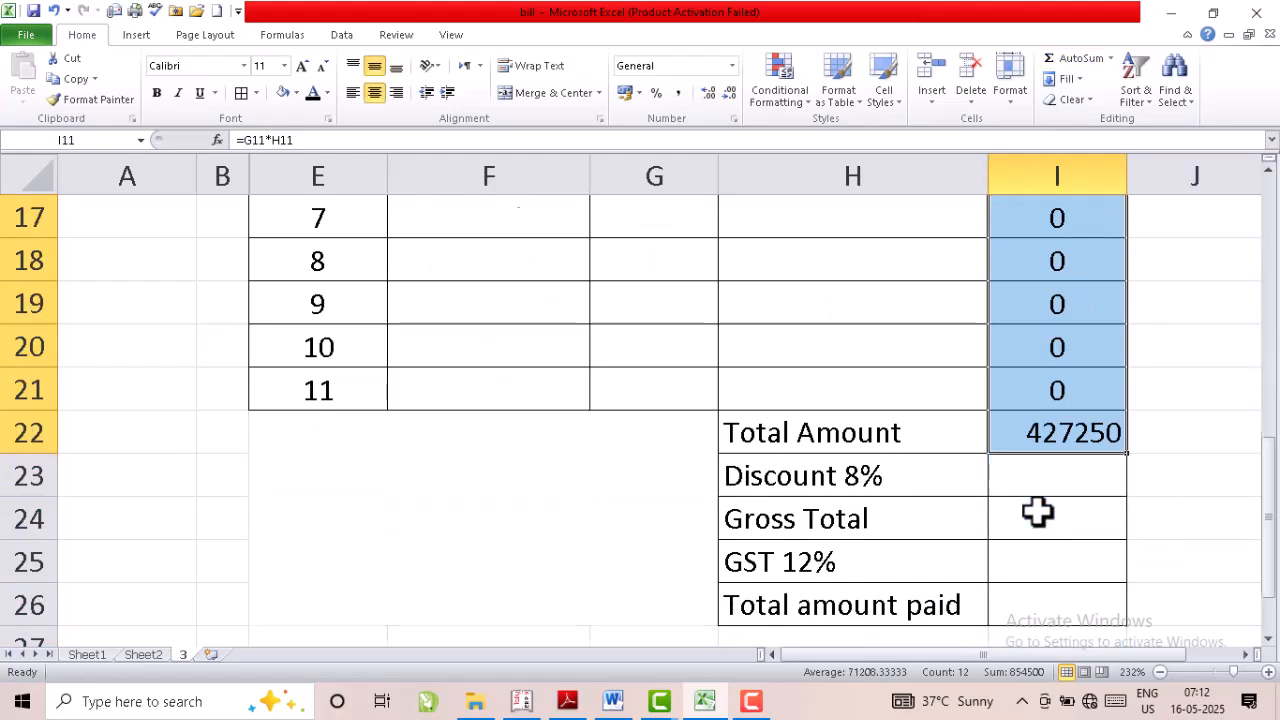
pyautogui.click(1078, 435)
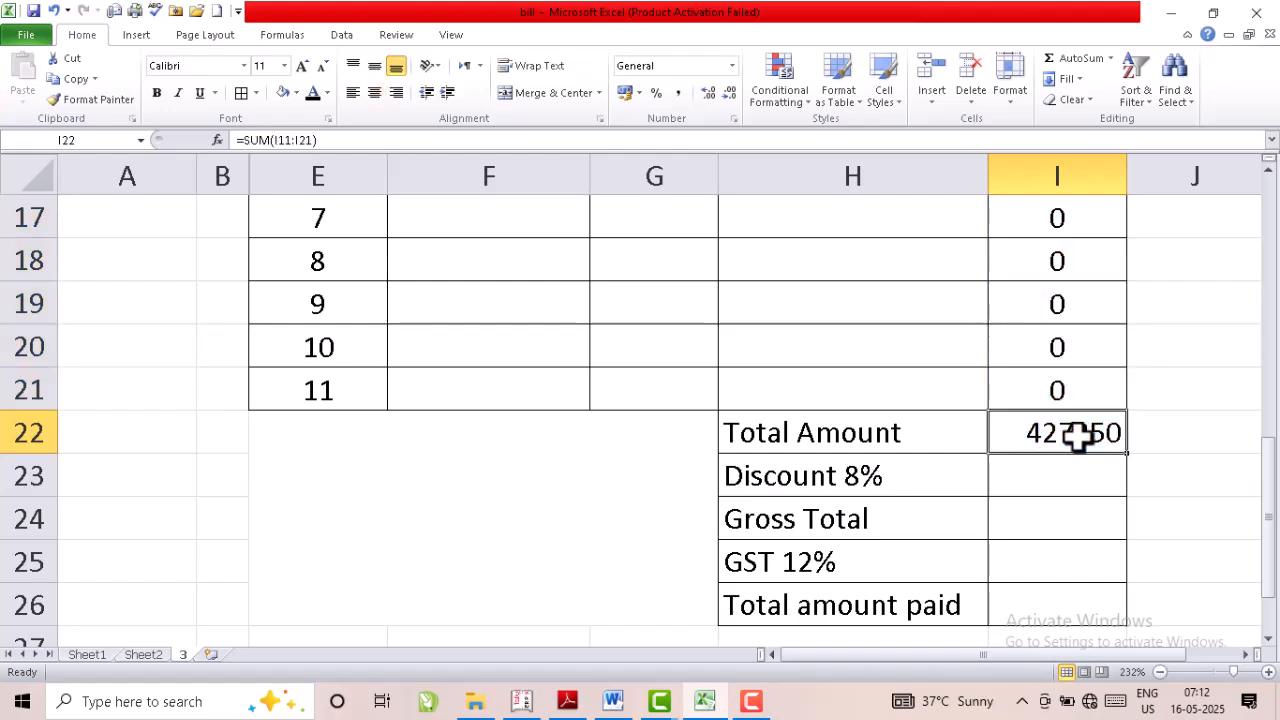
# Calculate the 8% discount in cell I23 with the formula =I22*8%
pyautogui.click(1023, 477)
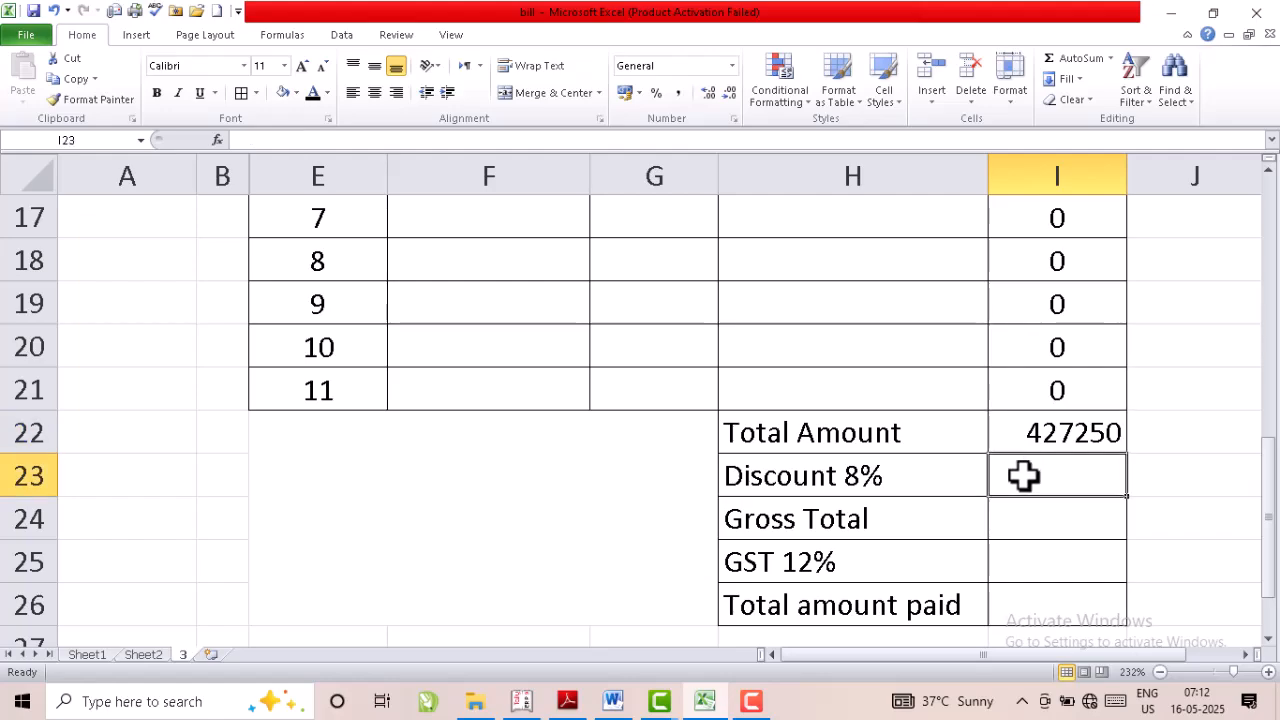
pyautogui.write('=')
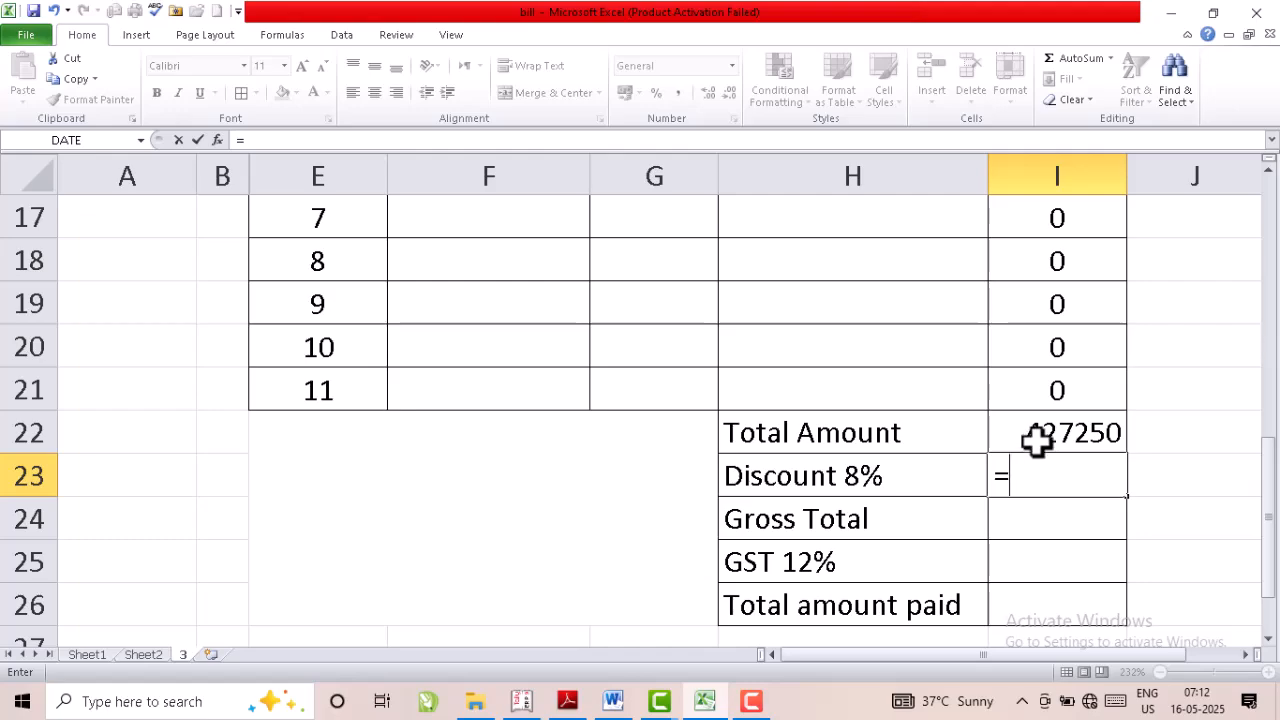
pyautogui.click(1036, 438)
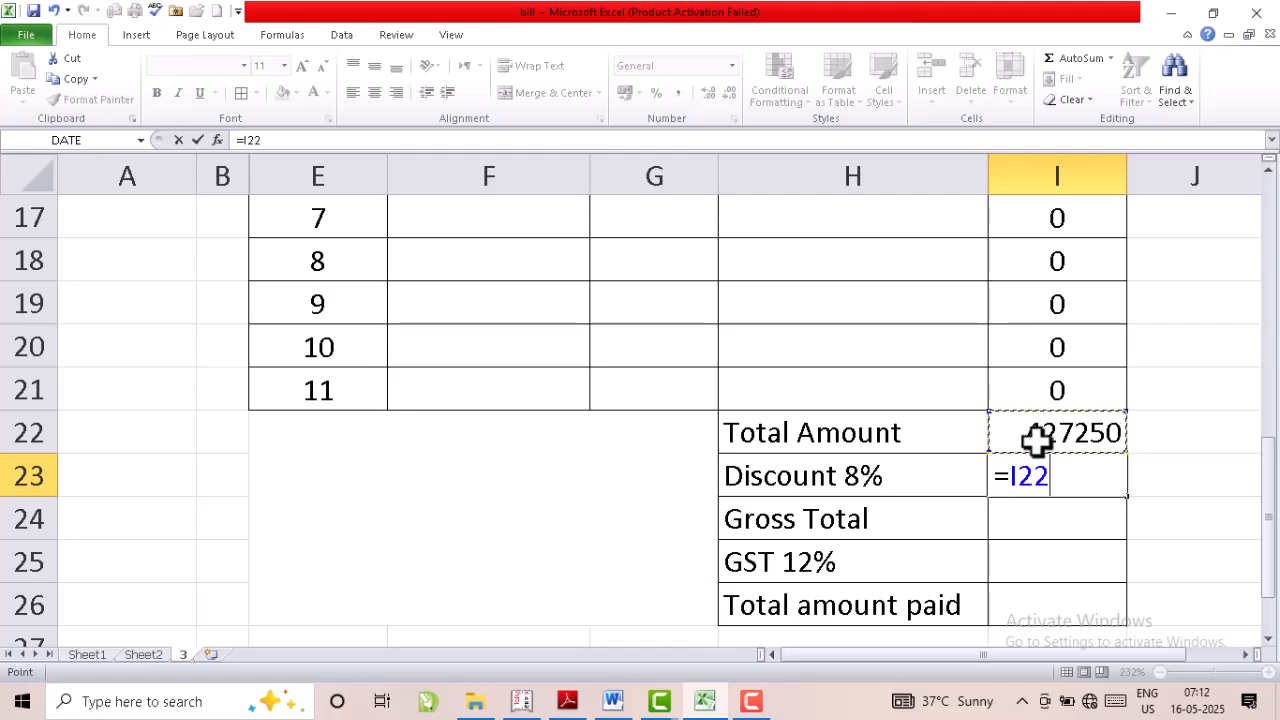
pyautogui.write('*8')
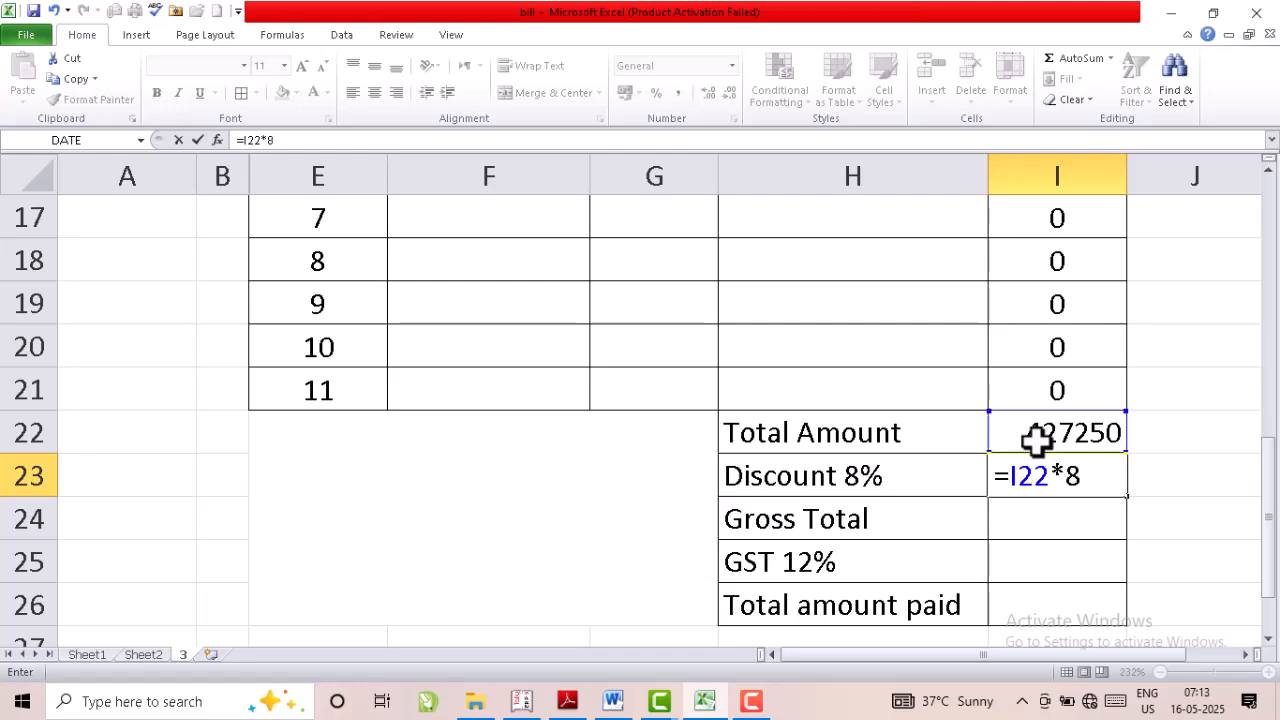
pyautogui.write('%')
pyautogui.press('Return')
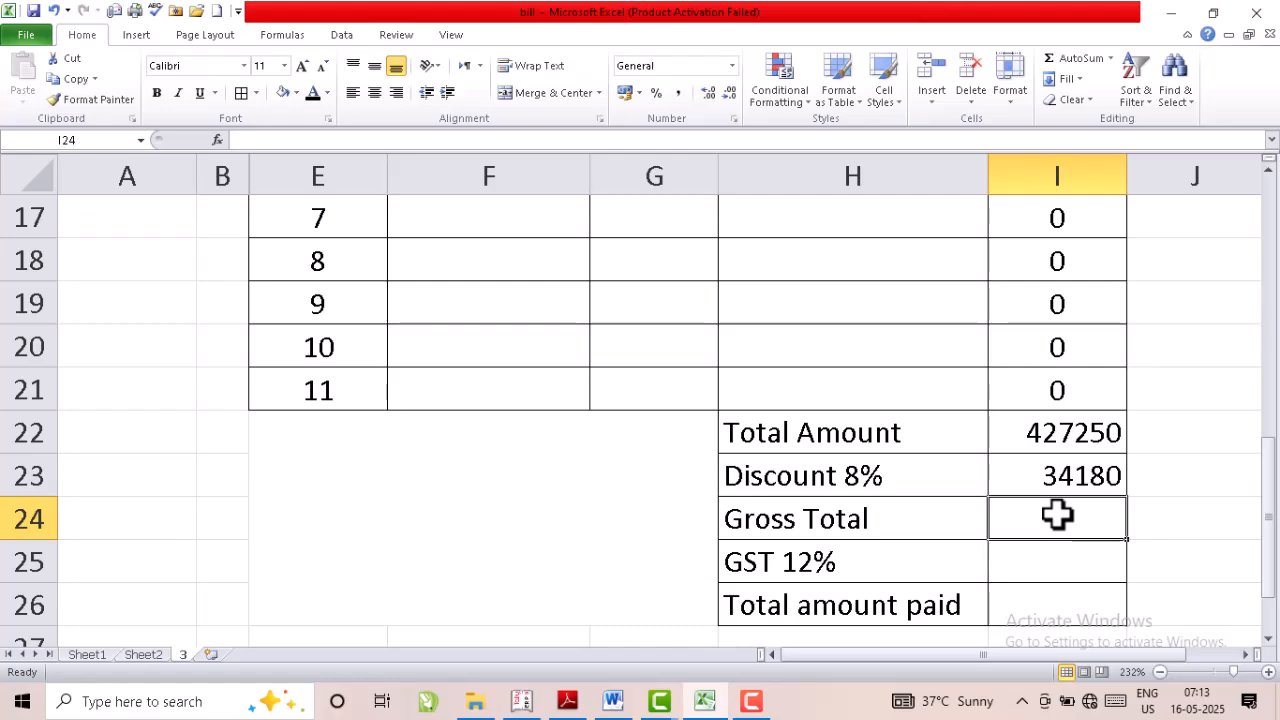
# Calculate the gross total in cell I24 by subtracting the discount from the total amount with =I22-I23
pyautogui.write('=')
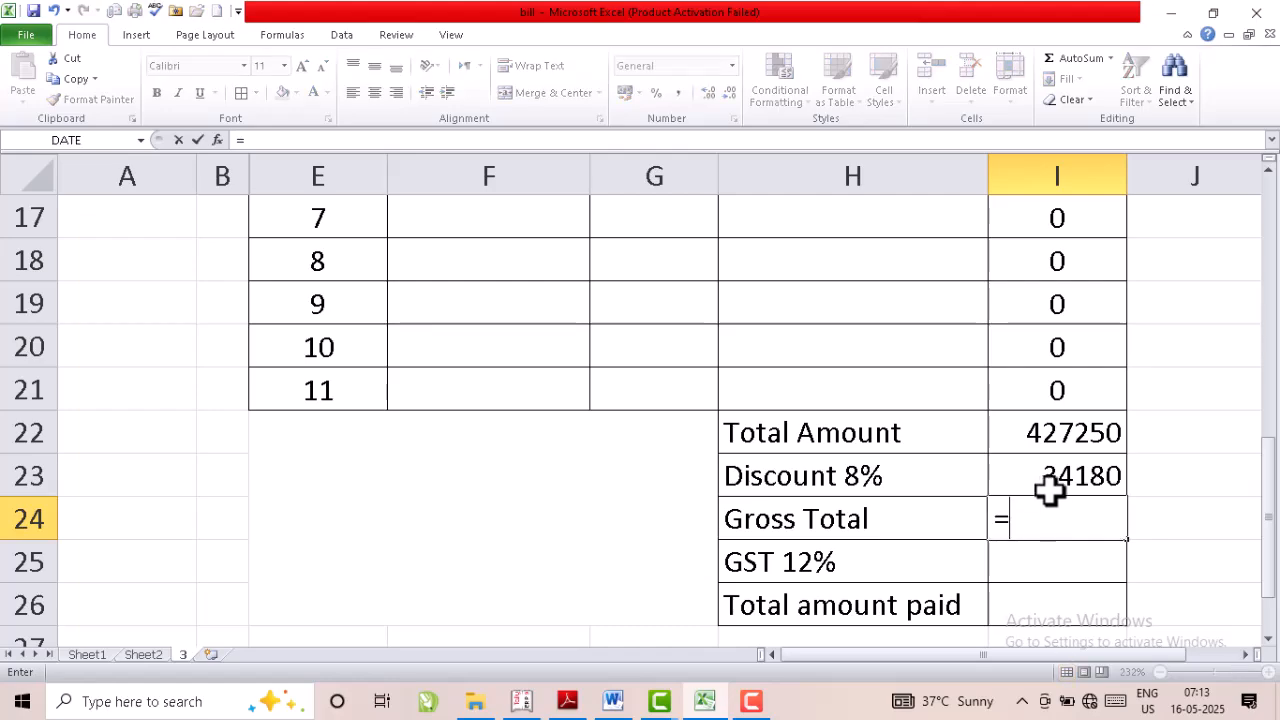
pyautogui.click(1064, 431)
pyautogui.write('-')
pyautogui.click(1066, 478)
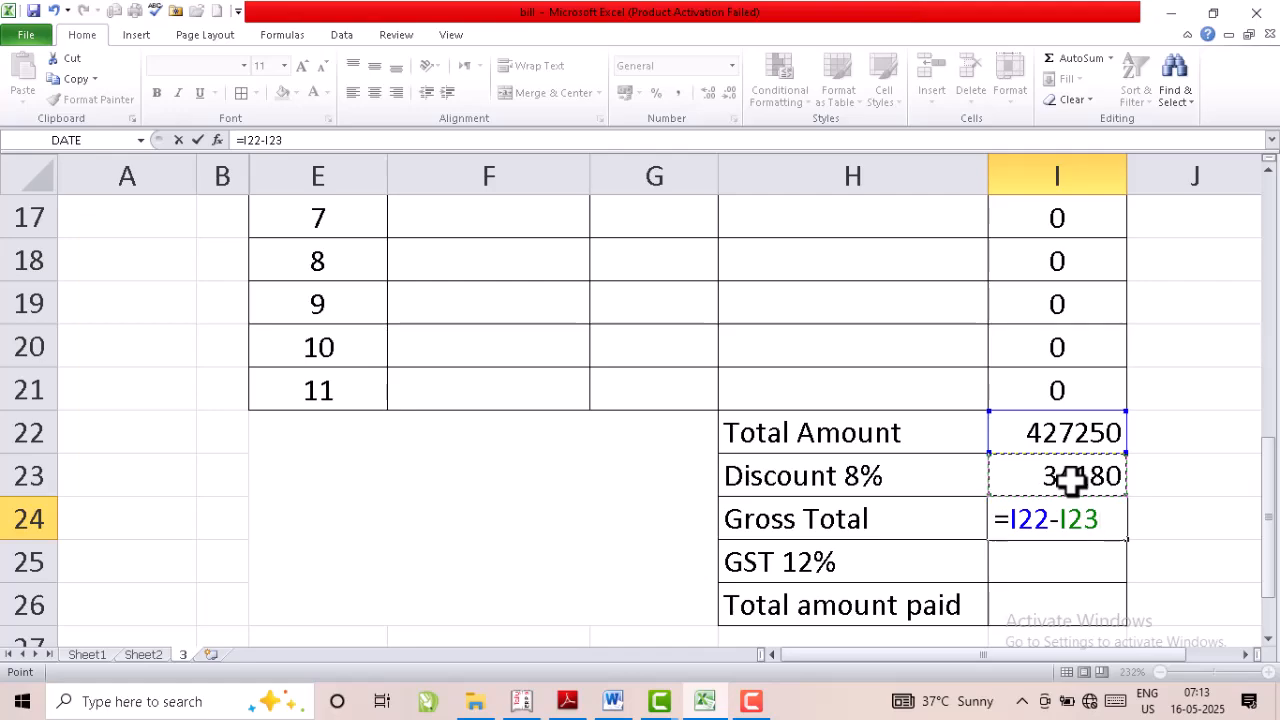
pyautogui.press('Return')
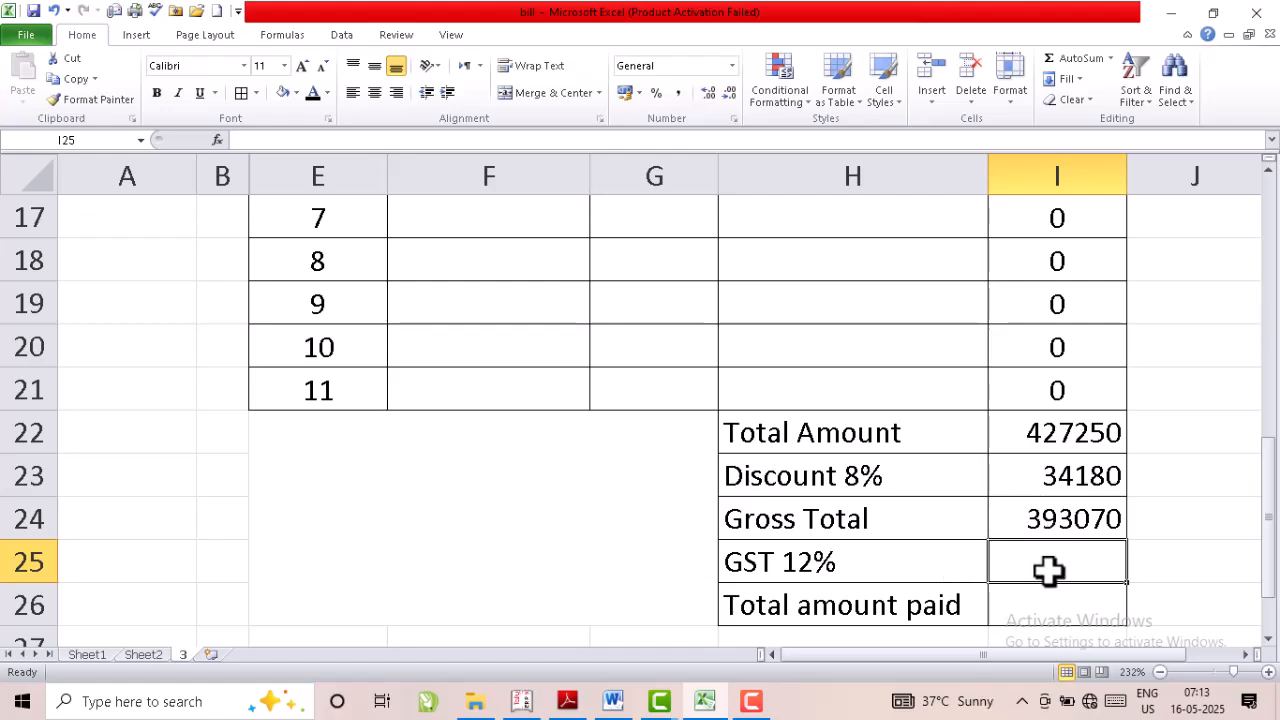
# Calculate the 12% GST on the gross total in cell I25 with the formula =I24*12%
pyautogui.write('=')
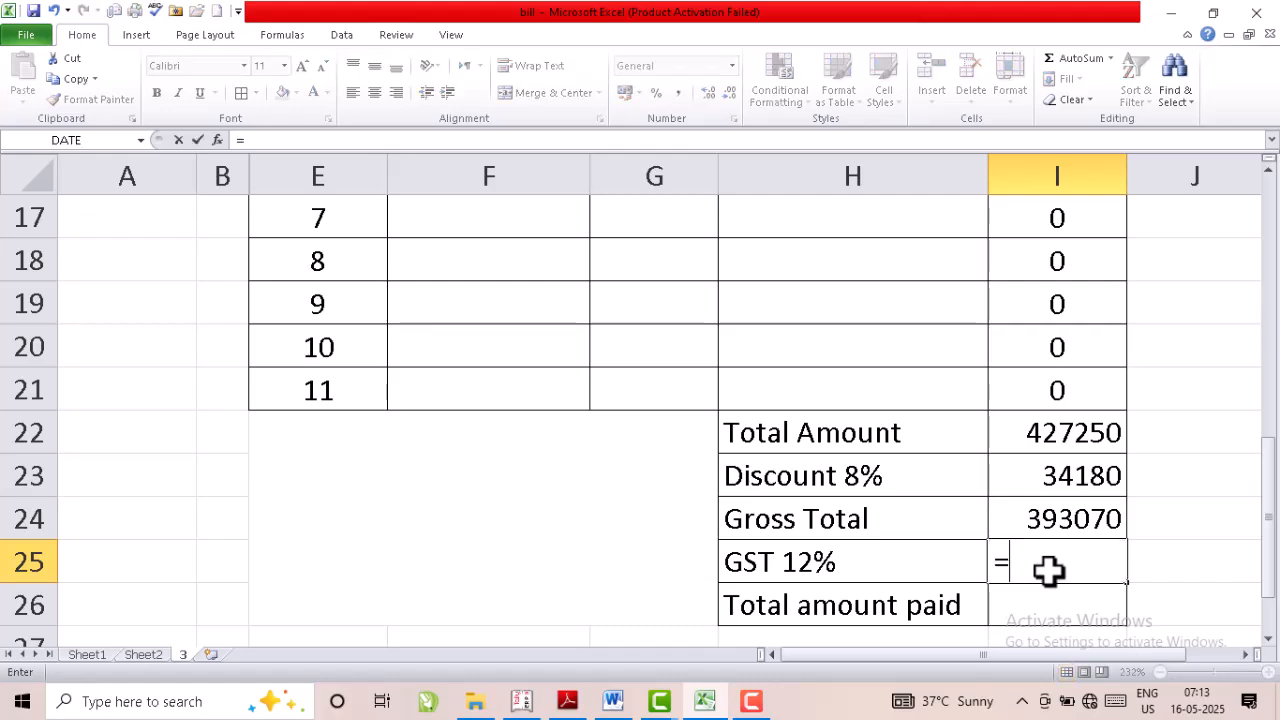
pyautogui.click(1036, 525)
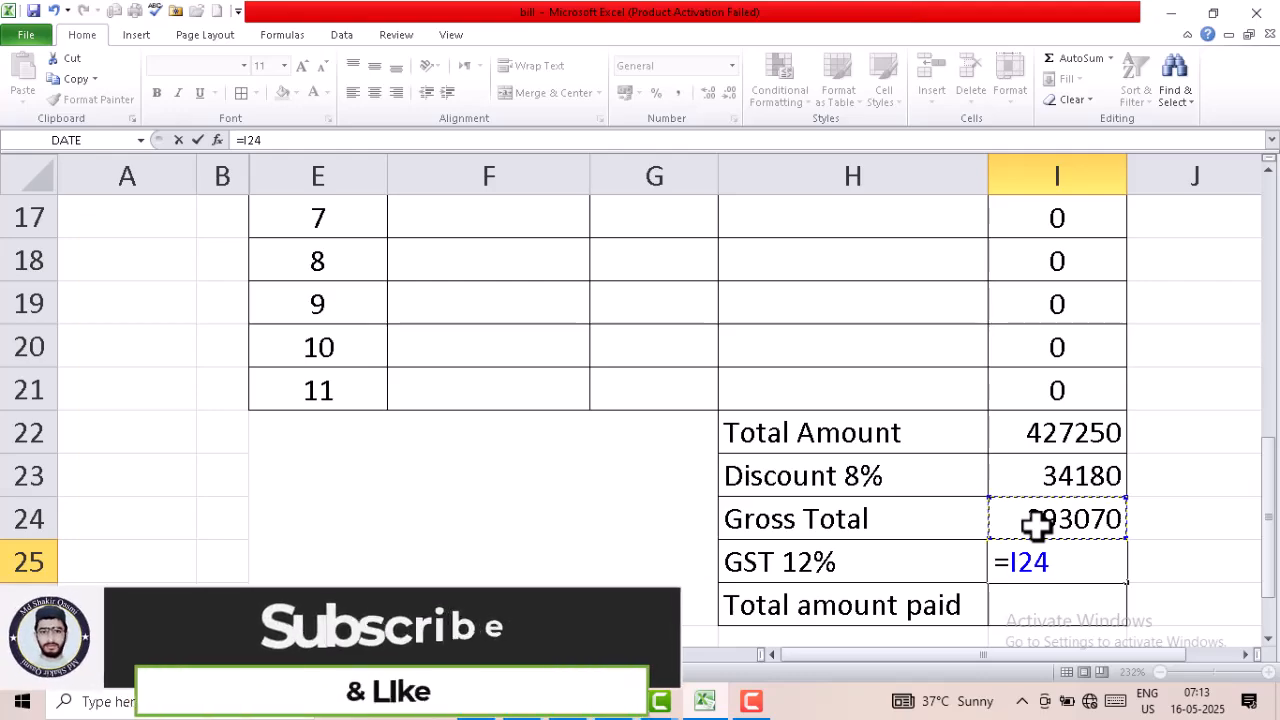
pyautogui.write('*12%')
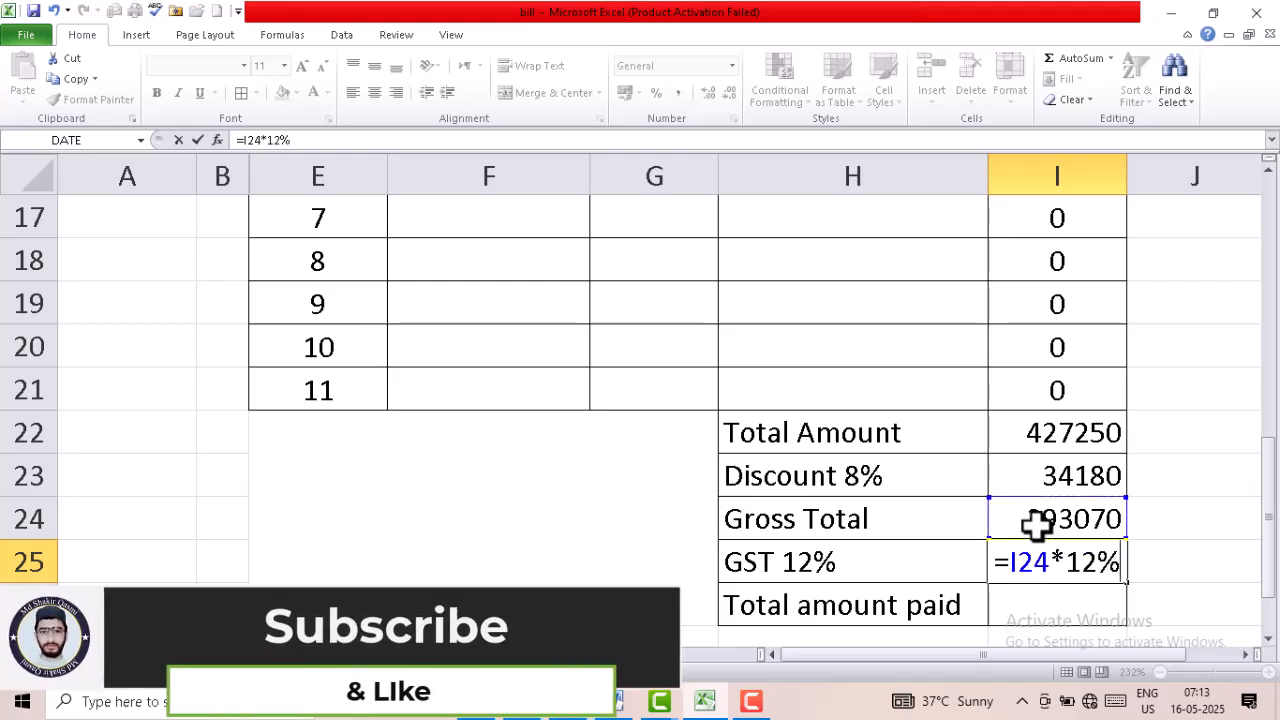
pyautogui.press('Return')
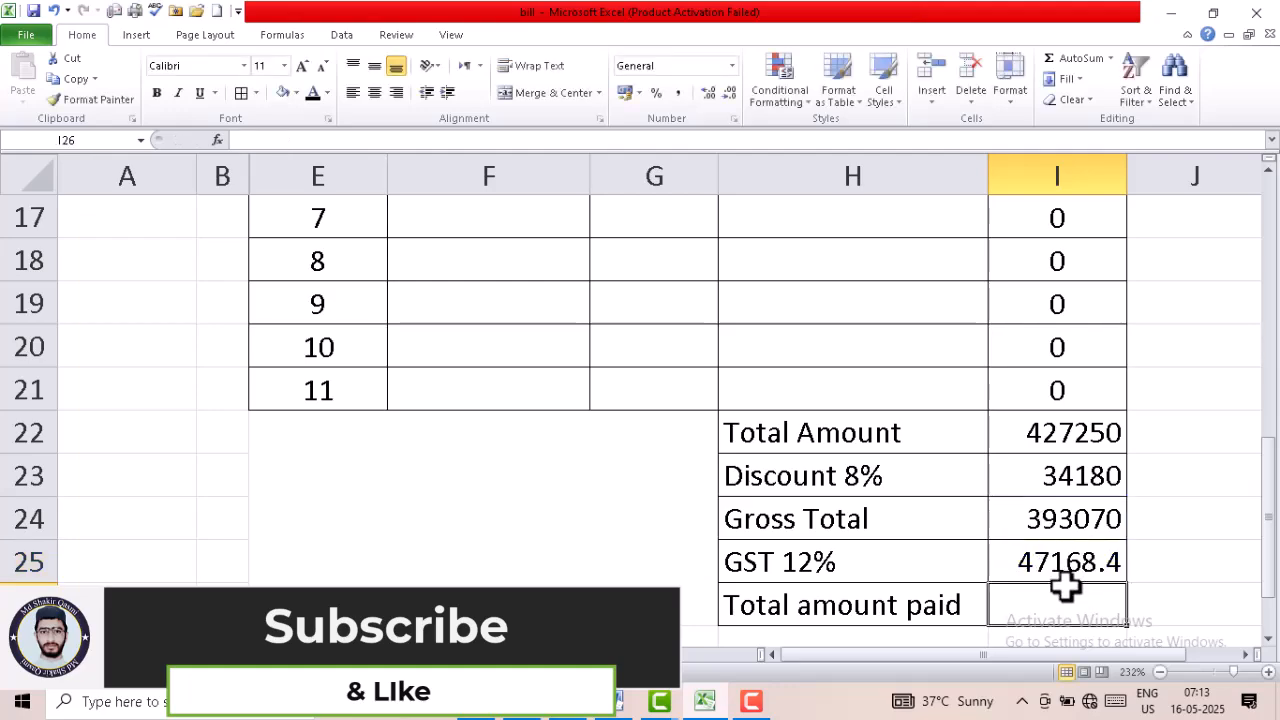
# Calculate the total amount paid in cell I26 by adding gross total and GST with =I24+I25
pyautogui.scroll(-1, 1065, 588)
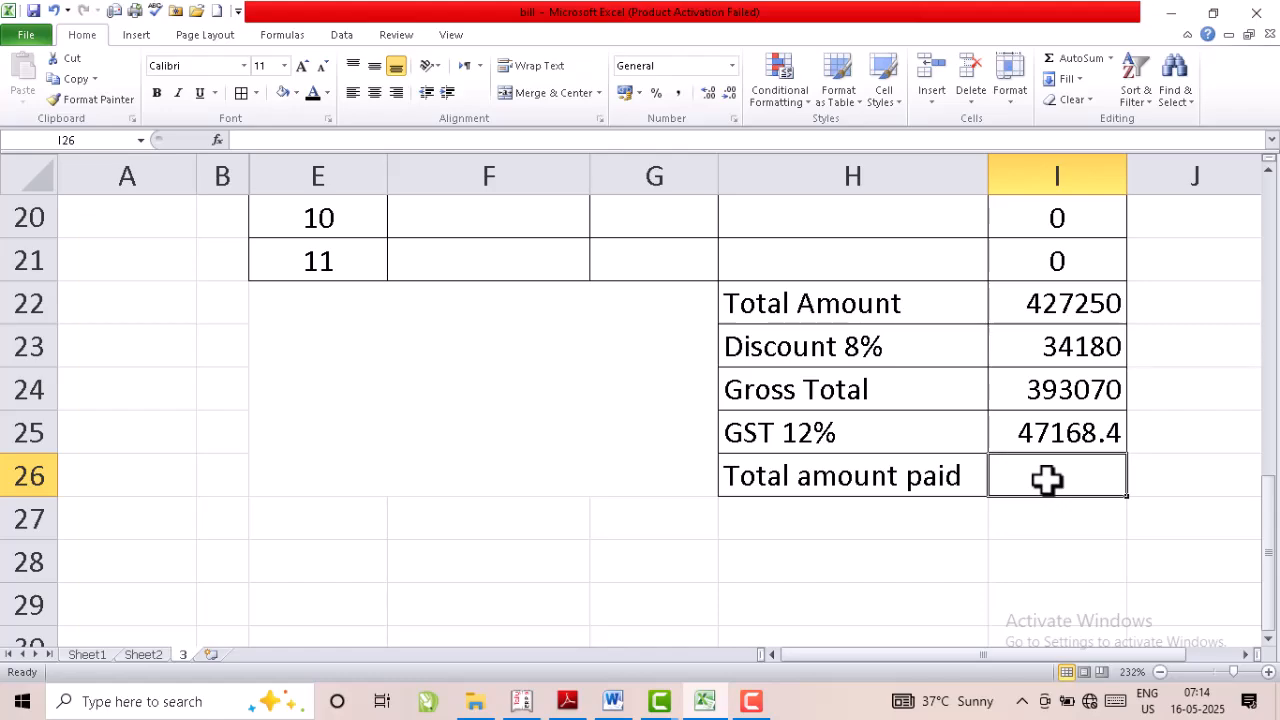
pyautogui.write('=')
pyautogui.click(1047, 388)
pyautogui.write('+')
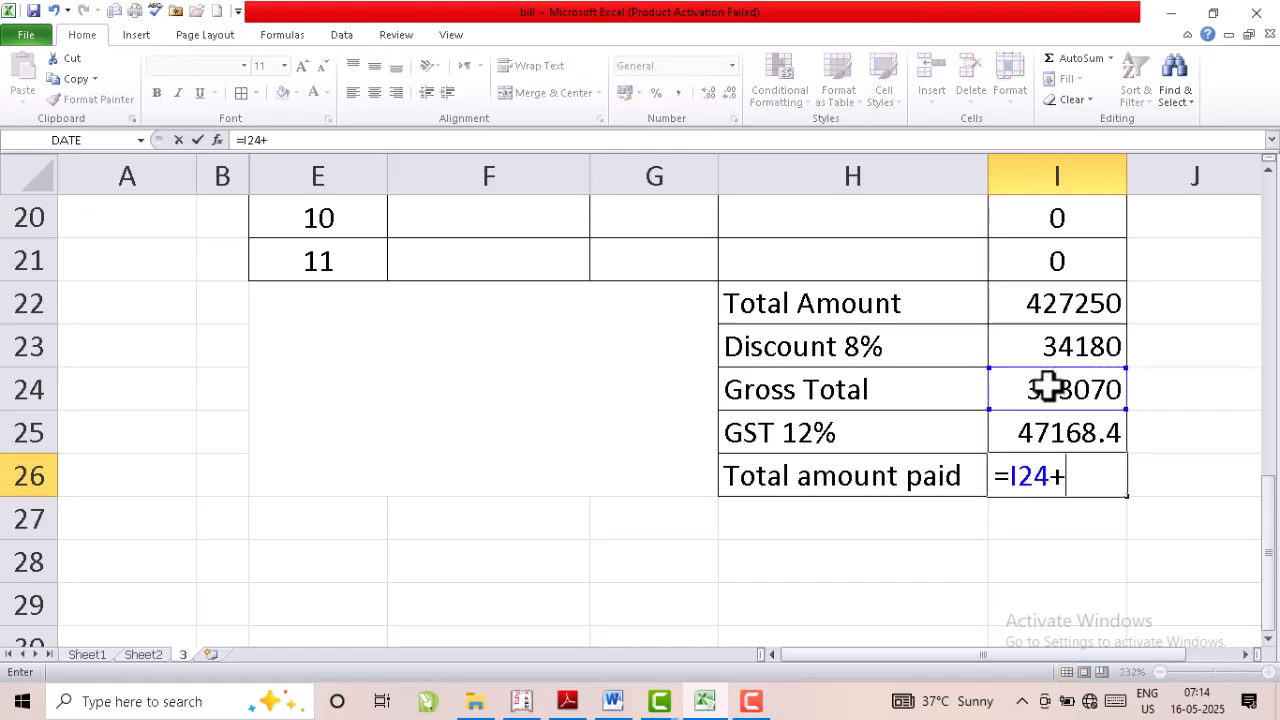
pyautogui.click(1070, 425)
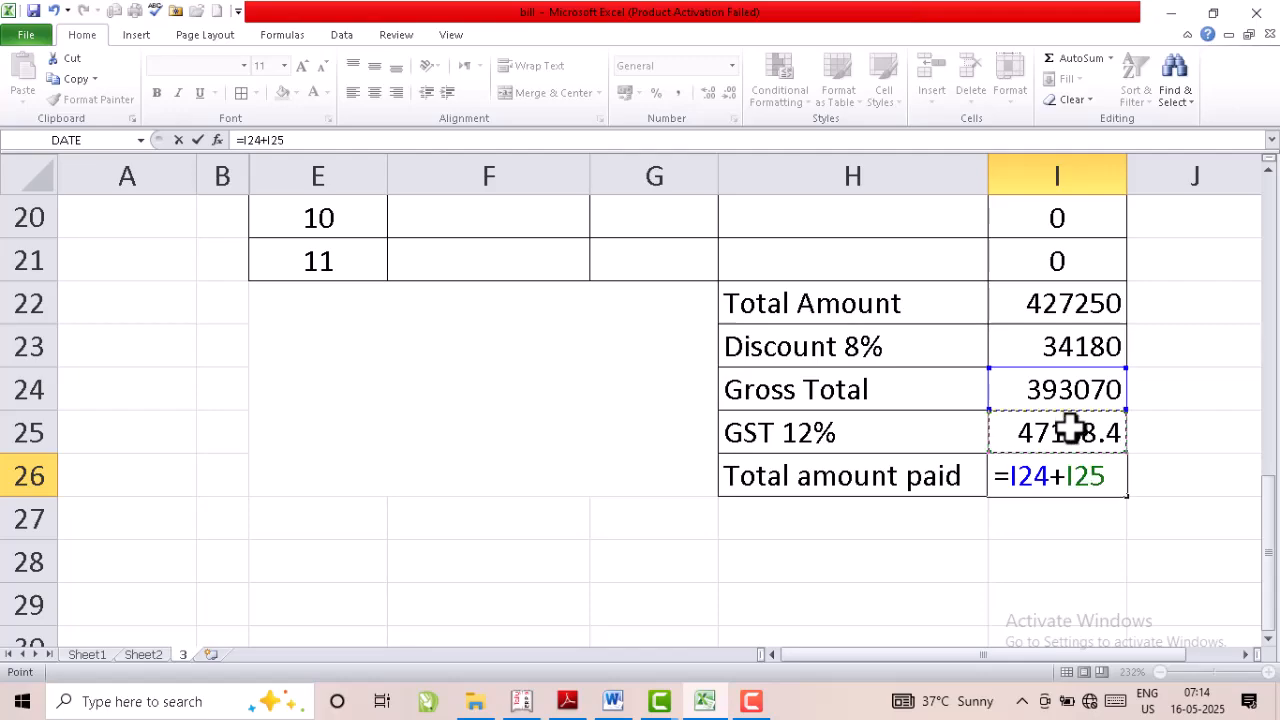
pyautogui.press('Return')
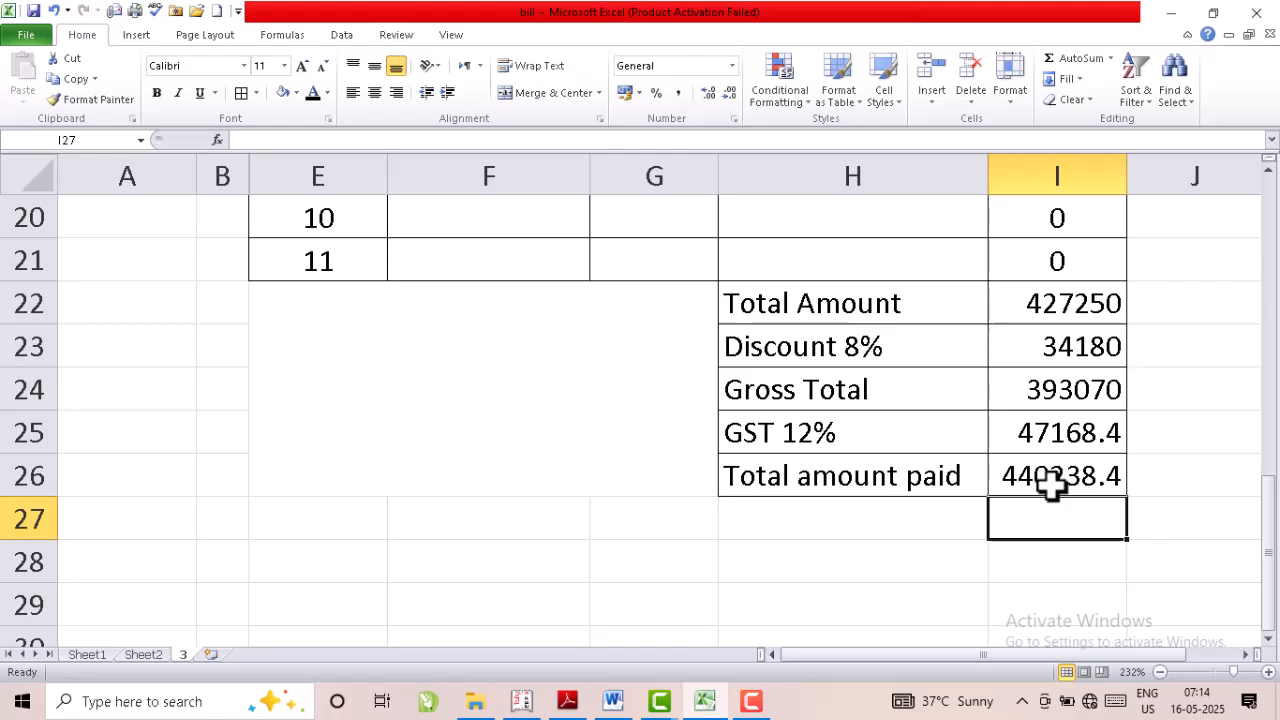
# Set the monitor quantity in cell G15 to 15 and check the recalculated summary amounts in I22:I26
pyautogui.scroll(3, 812, 391)
pyautogui.scroll(2, 812, 391)
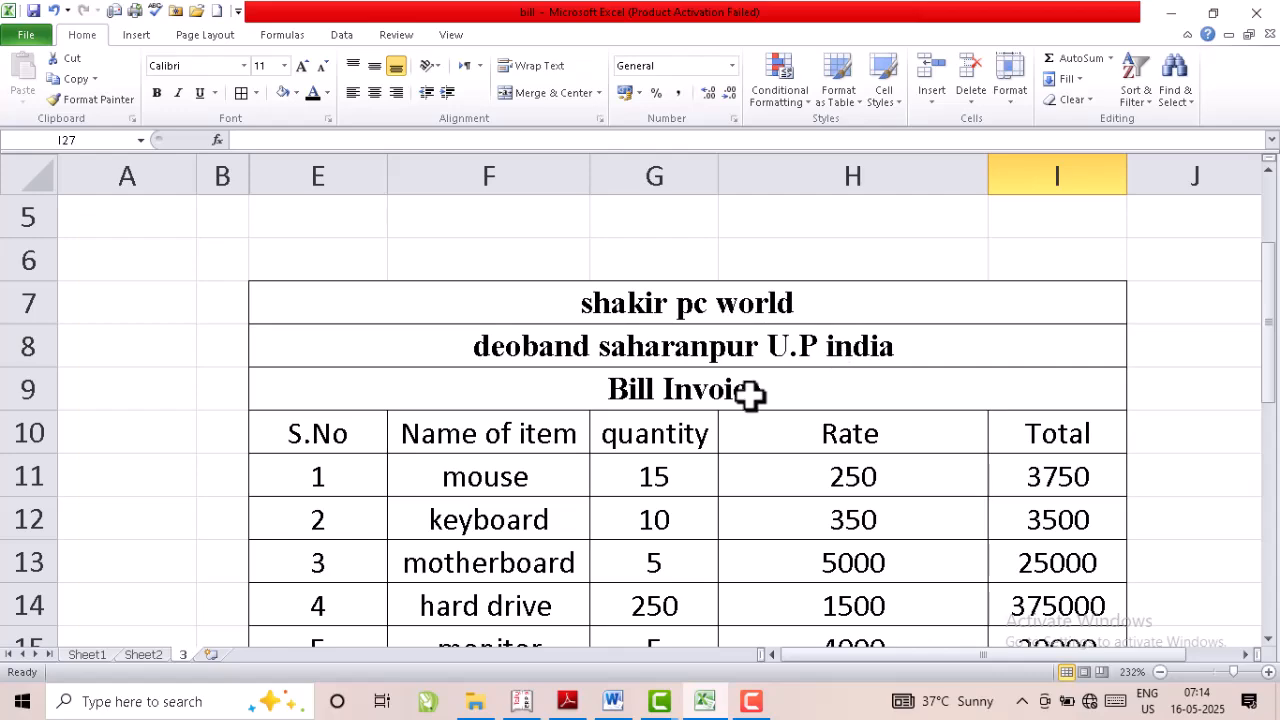
pyautogui.scroll(-1, 506, 414)
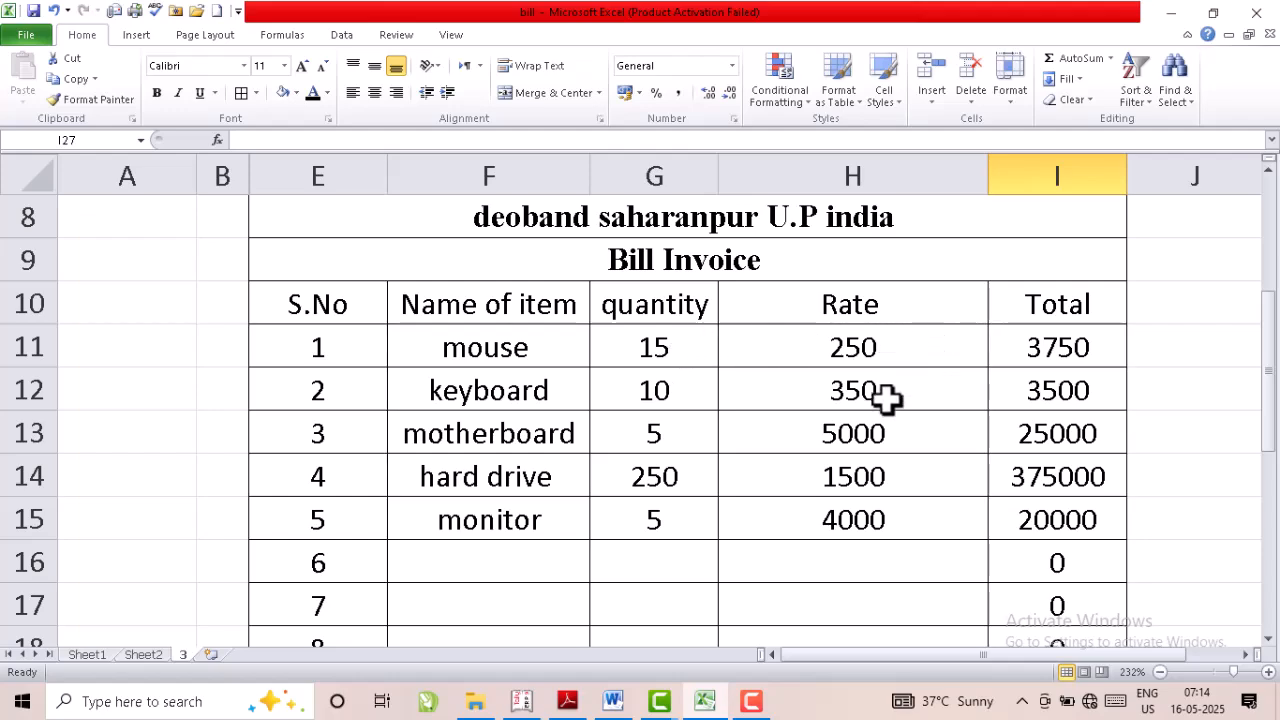
pyautogui.scroll(-4, 888, 405)
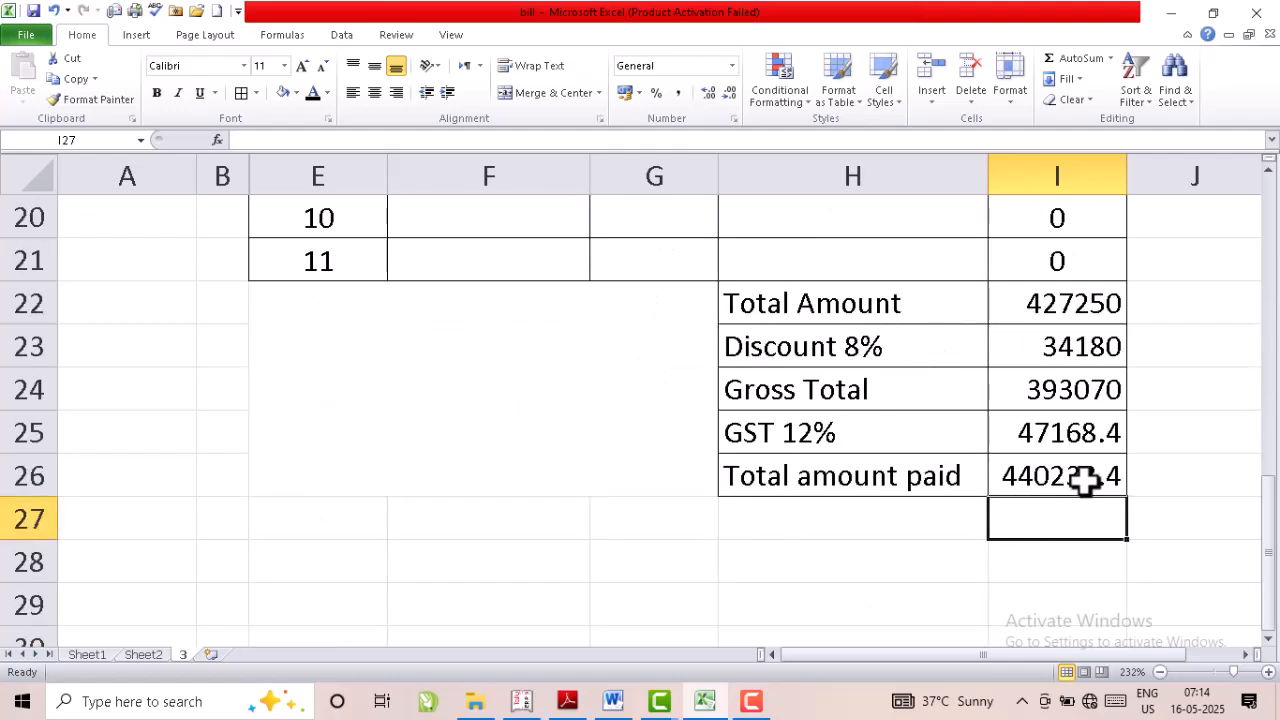
pyautogui.scroll(4, 666, 314)
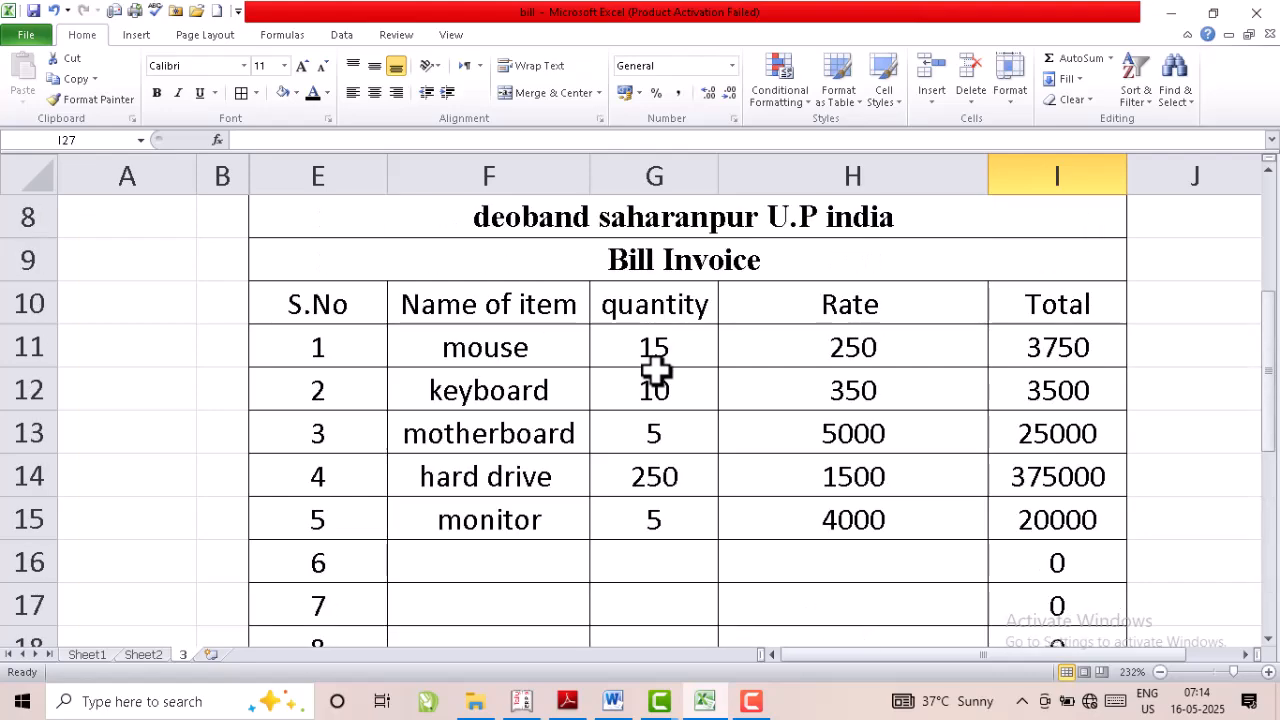
pyautogui.click(663, 520)
pyautogui.doubleClick(677, 523)
pyautogui.moveTo(677, 523); pyautogui.dragTo(638, 527)
pyautogui.write('15')
pyautogui.press('Return')
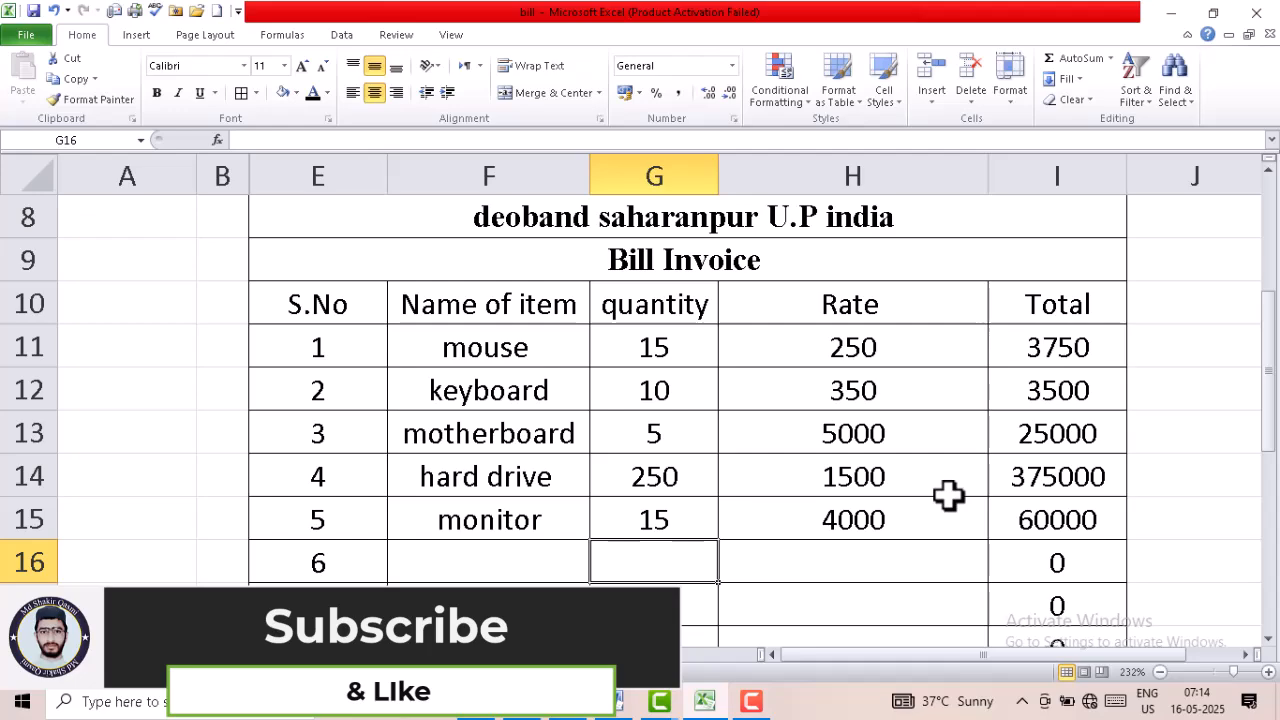
pyautogui.scroll(-3, 948, 495)
pyautogui.scroll(-1, 953, 500)
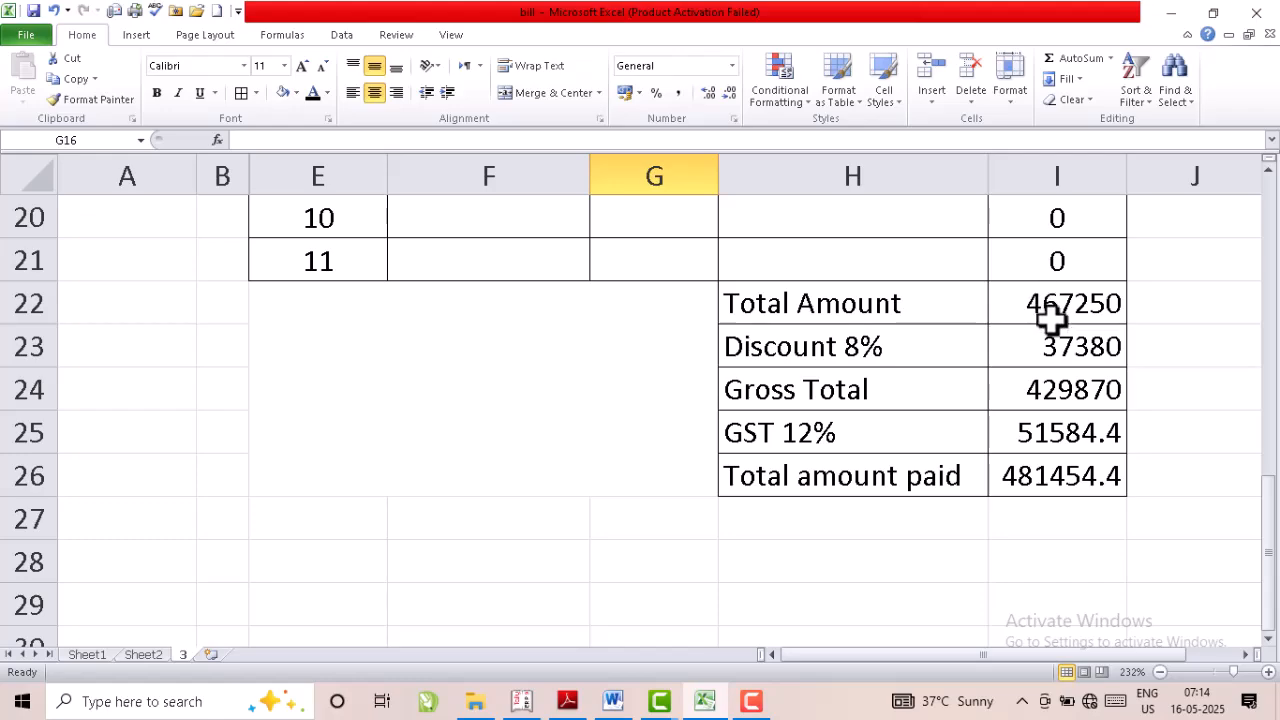
pyautogui.scroll(5, 650, 375)
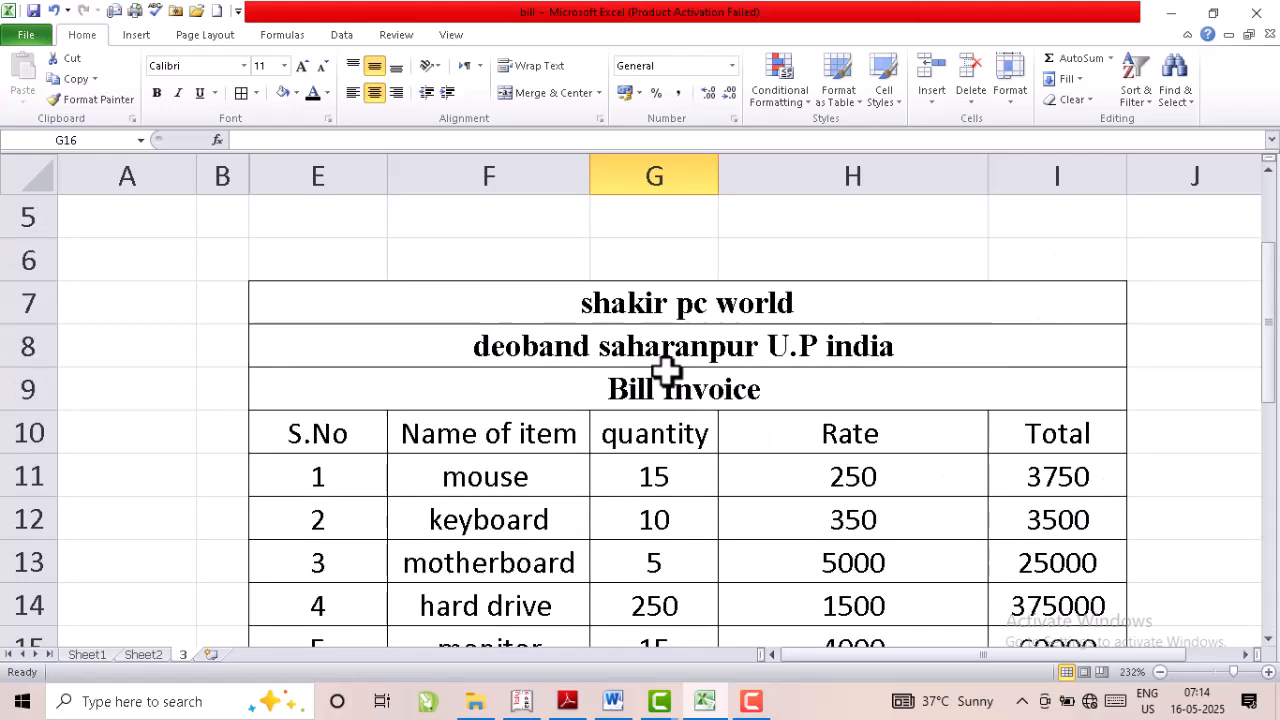